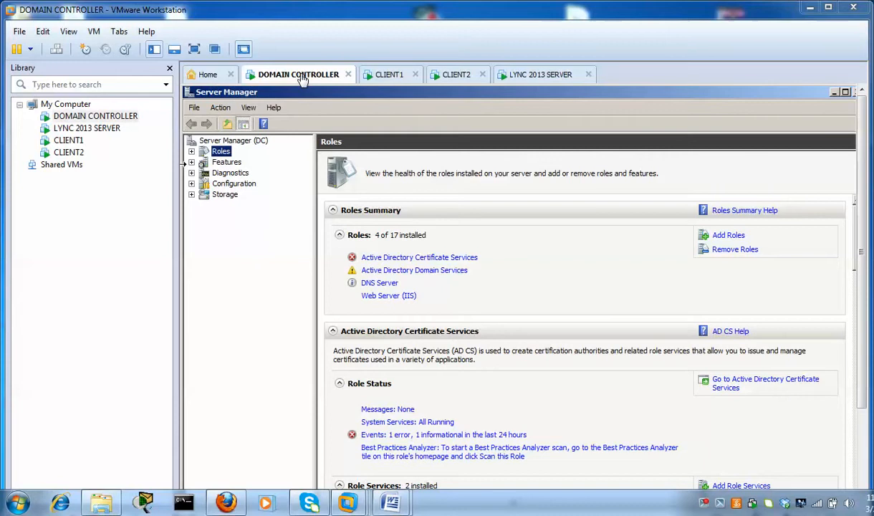
Look over the CLIENT1, CLIENT2 and LYNC 2013 SERVER machines, then return to DOMAIN CONTROLLER
left_click(387, 79)
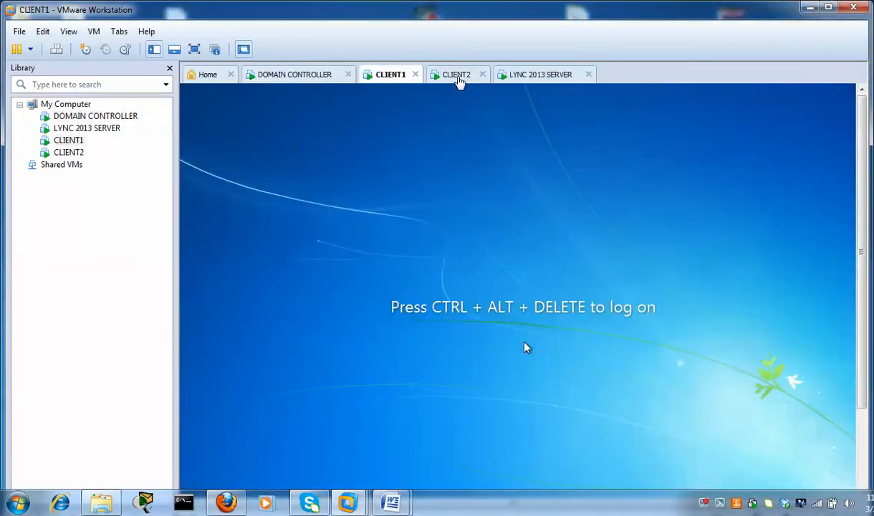
left_click(459, 81)
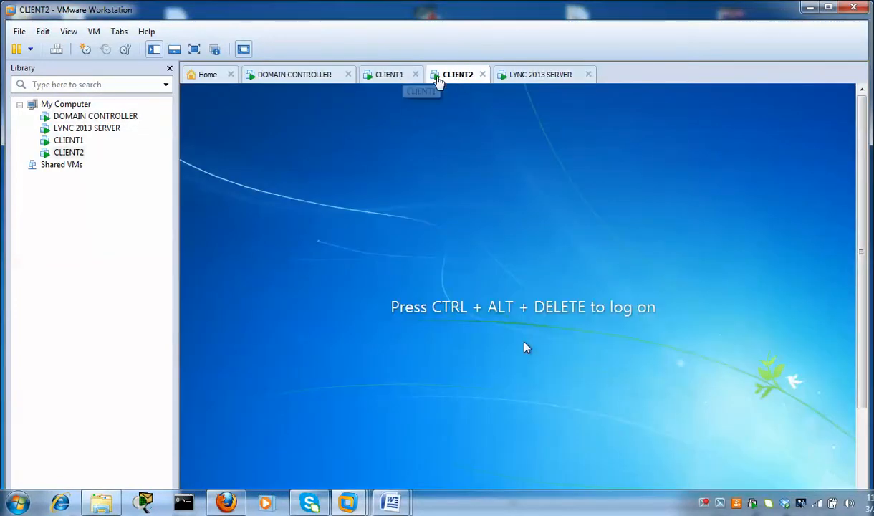
left_click(532, 80)
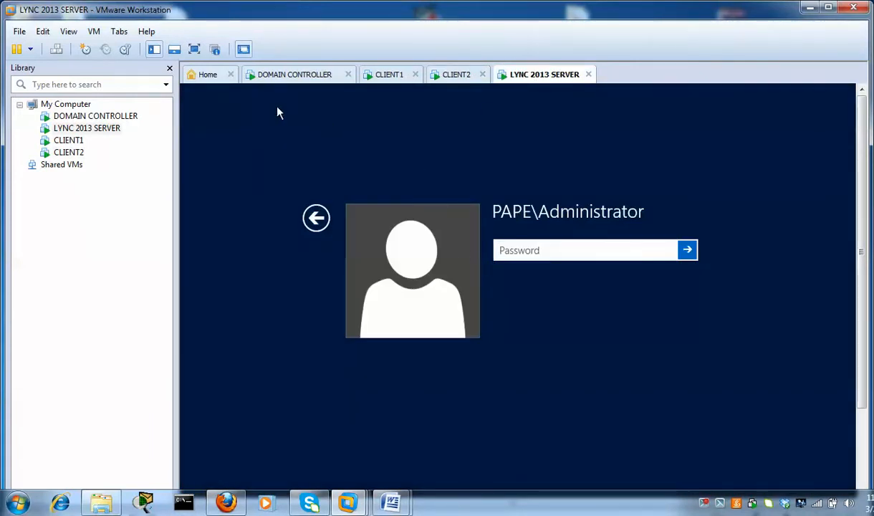
left_click(558, 254)
left_click(292, 77)
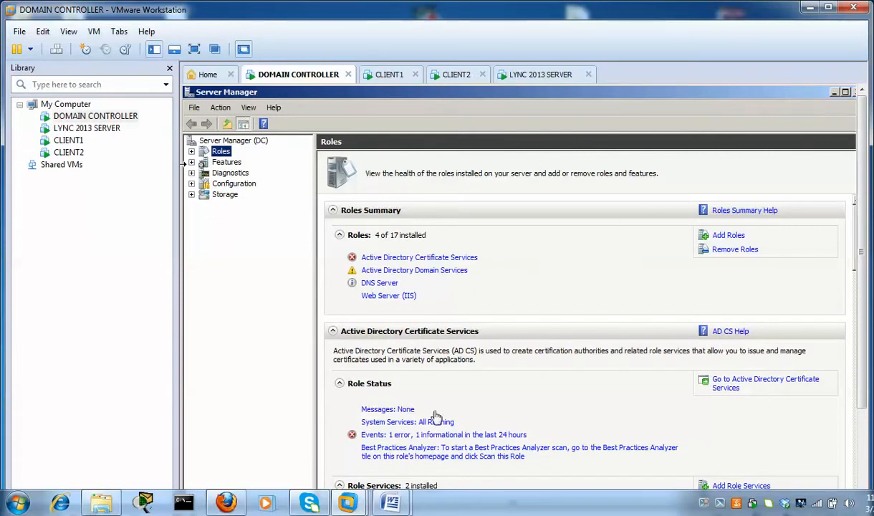
In the Lync prerequisites document, select the Silverlight item and the Add-WindowsFeature script, then minimize it
mouse_move(392, 501)
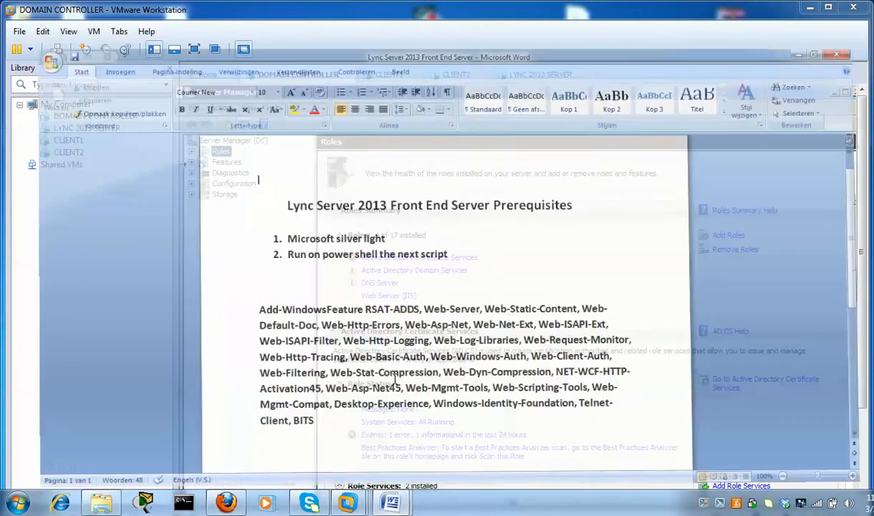
left_click(351, 441)
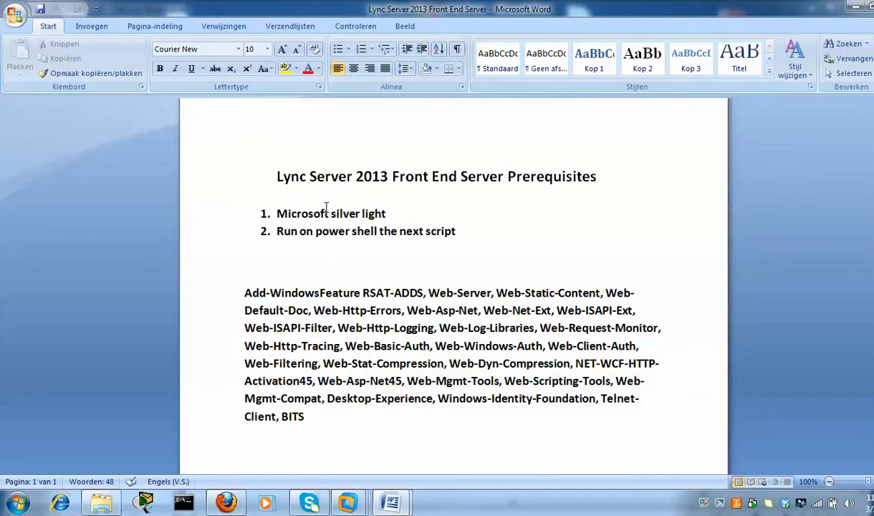
left_click_drag(394, 214, 275, 213)
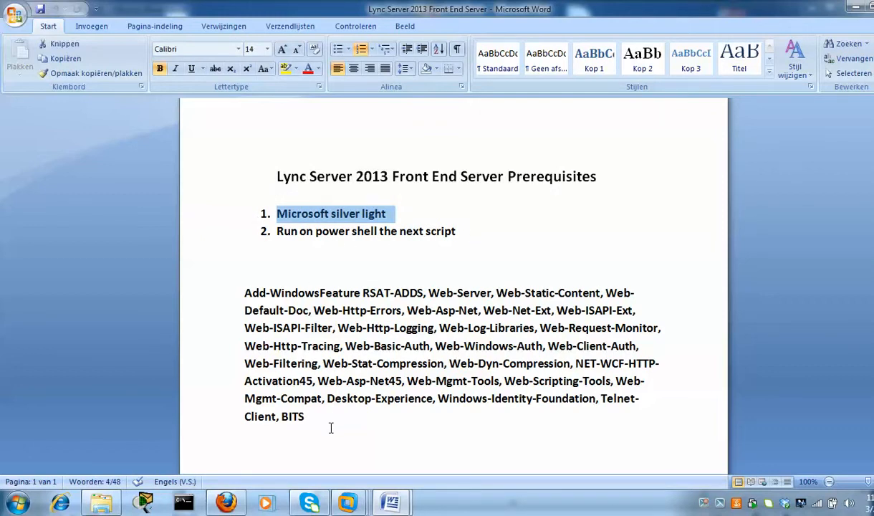
left_click_drag(331, 428, 247, 294)
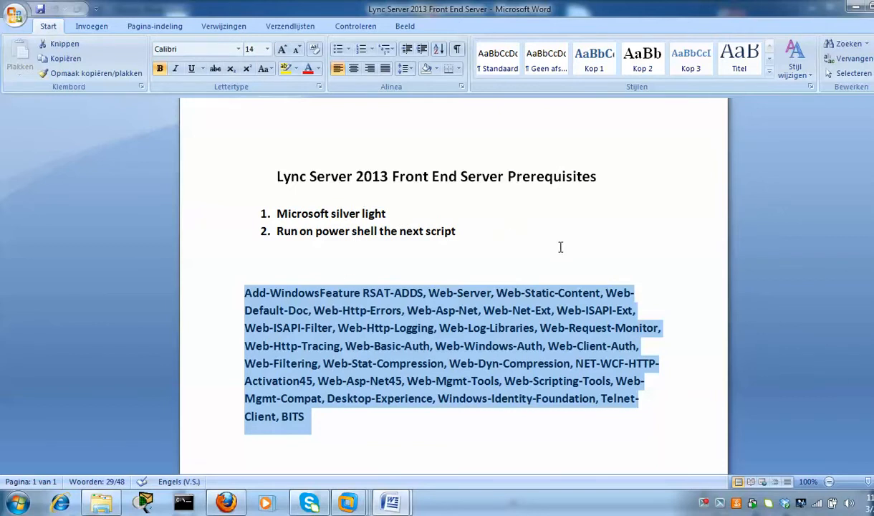
left_click(853, 8)
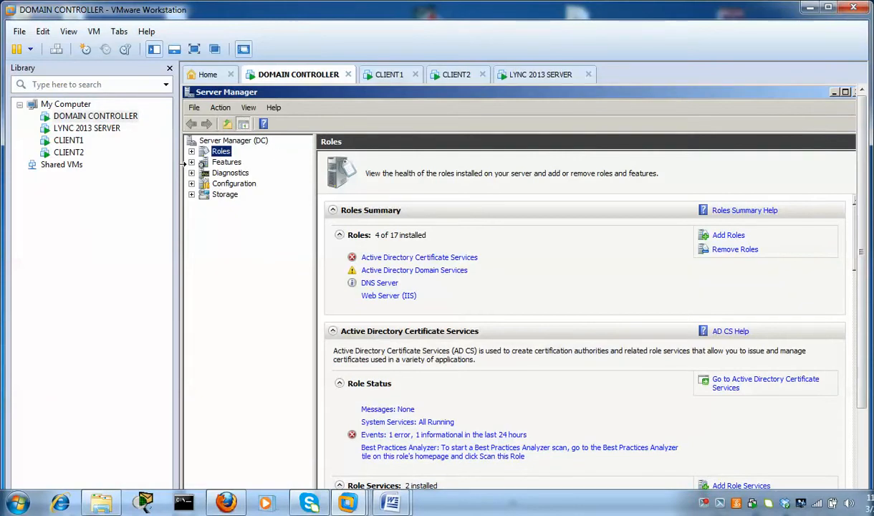
Browse user accounts in Active Directory Users and Computers, then bring up the LYNC 2013 SERVER machine
left_click(835, 92)
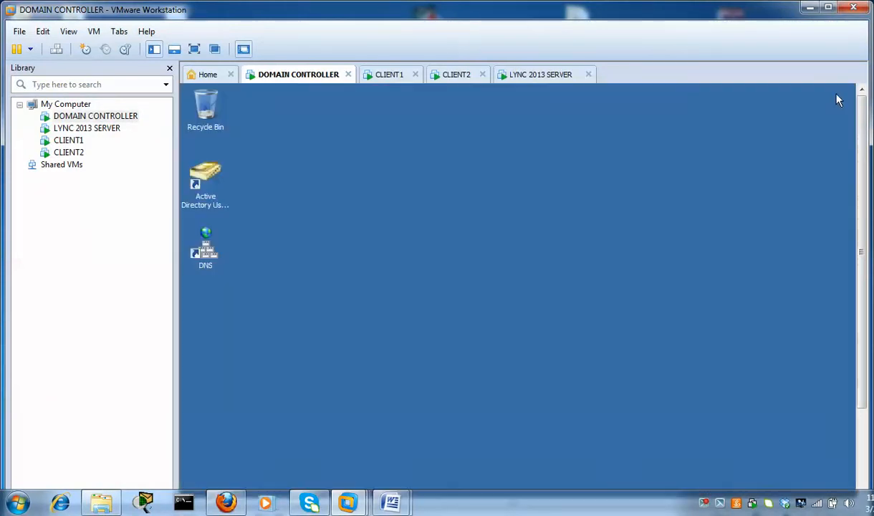
left_click(205, 179)
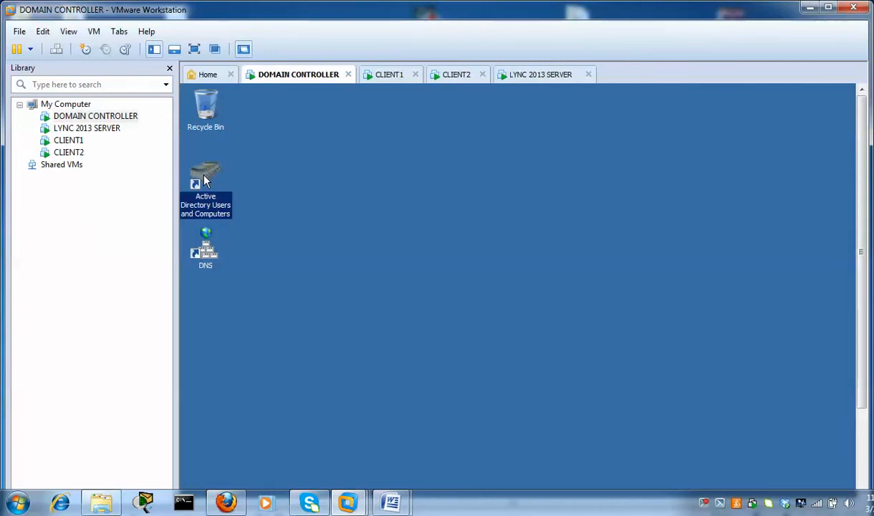
double_click(205, 179)
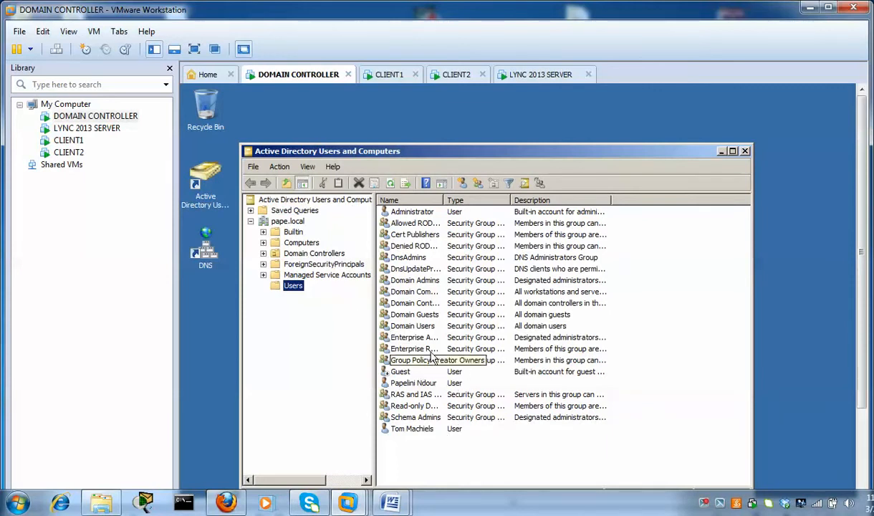
left_click(413, 385)
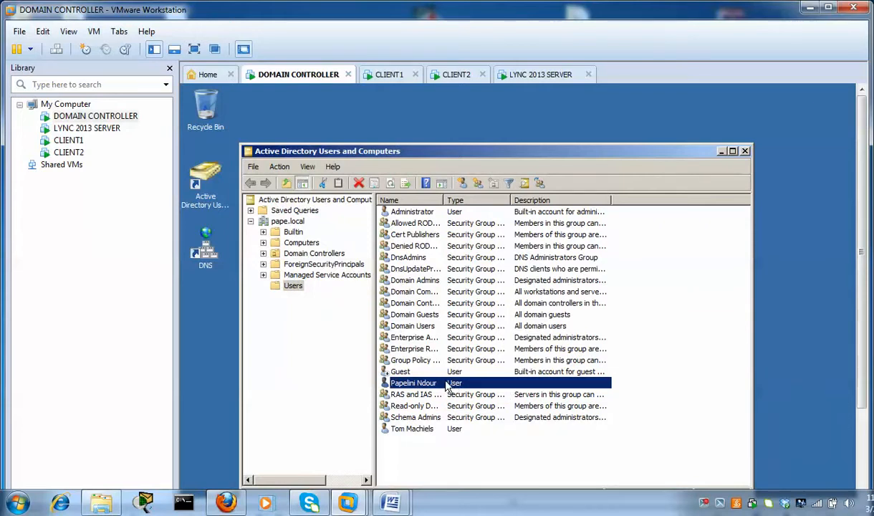
left_click(428, 430)
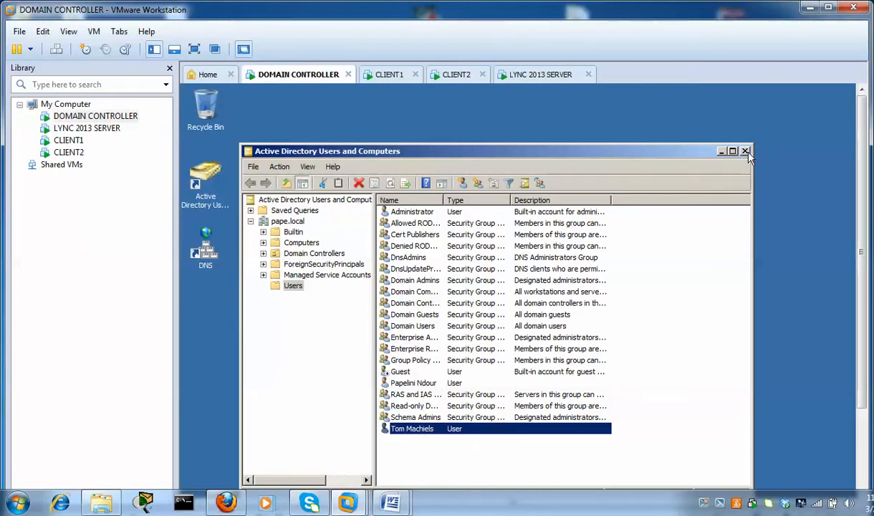
left_click(721, 151)
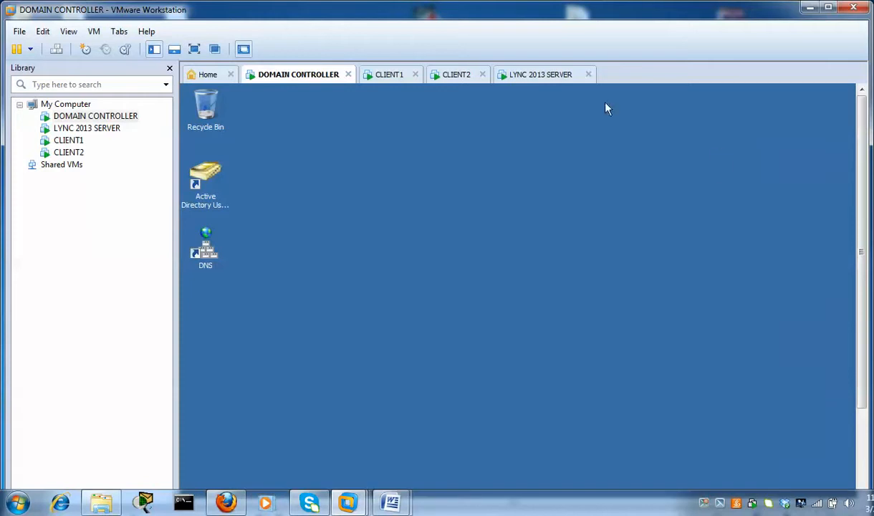
left_click(542, 79)
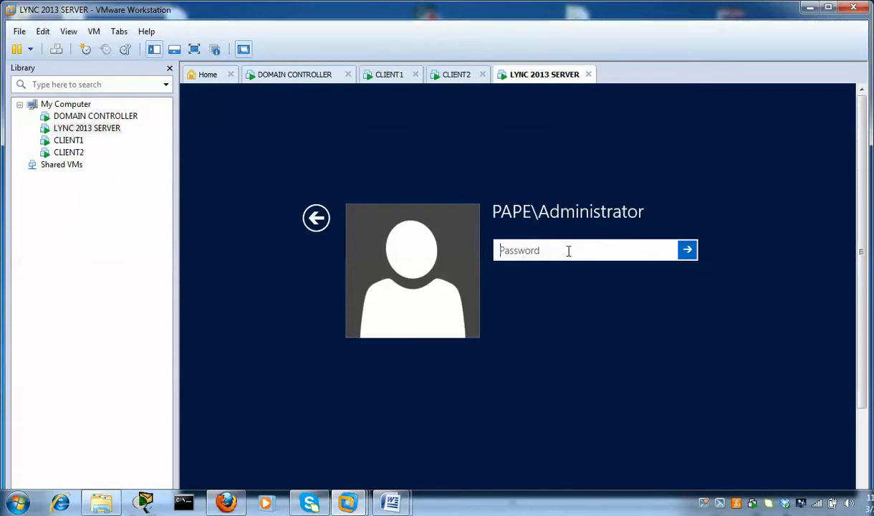
Sign in to the Lync server as Administrator and maximize the VMware window
type("••••••••")
key("Return")
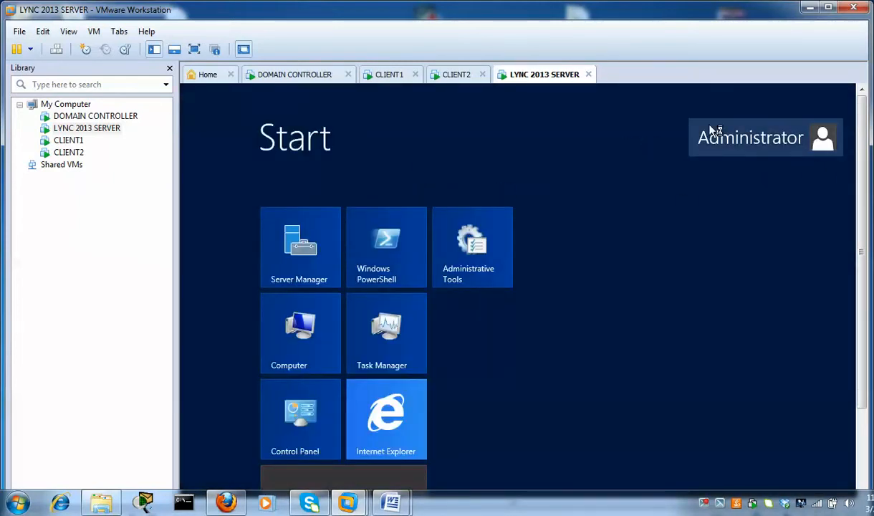
mouse_move(865, 171)
left_mouse_down()
mouse_move(864, 270)
mouse_move(856, 185)
left_mouse_up()
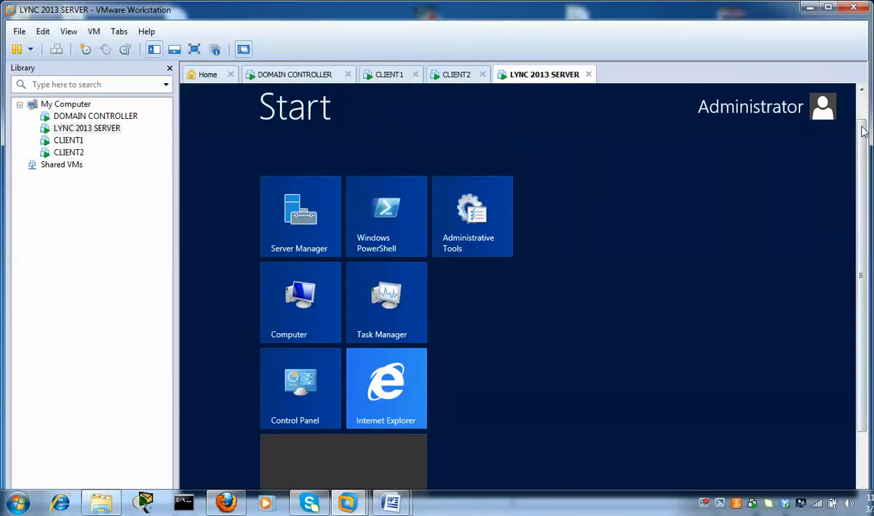
left_click_drag(863, 131, 863, 100)
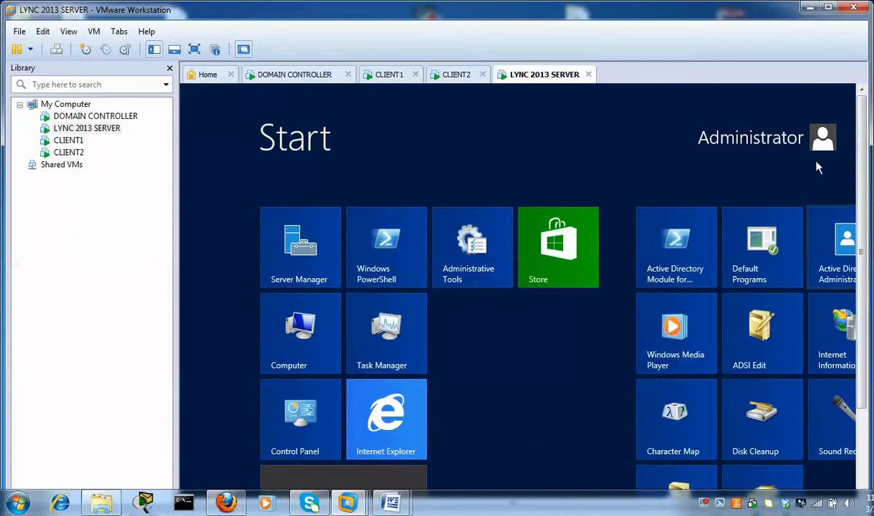
left_click(828, 8)
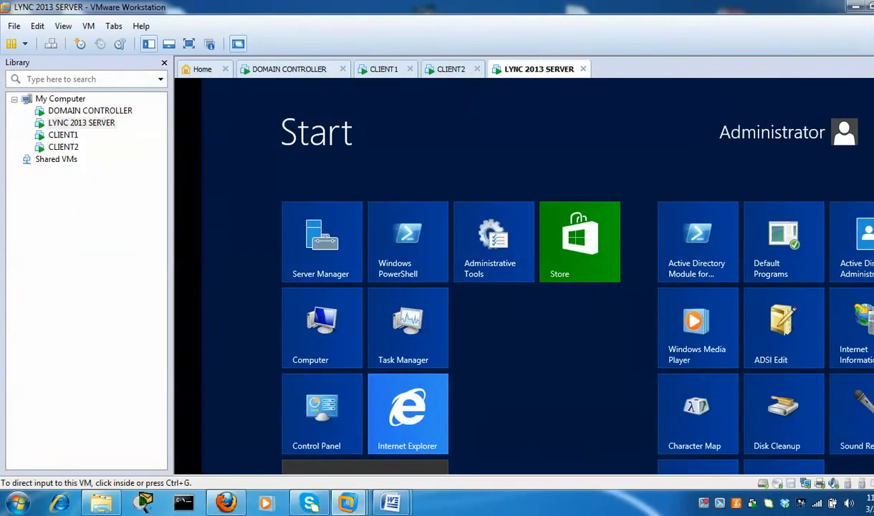
Launch Active Directory Users and Computers from Start, then minimize it and Server Manager to reveal the desktop
left_click_drag(873, 215, 873, 305)
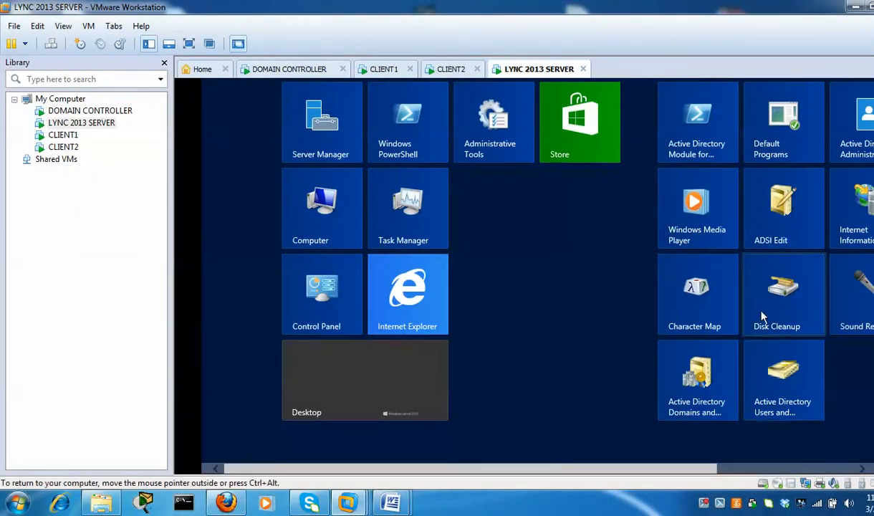
left_click_drag(454, 469, 696, 449)
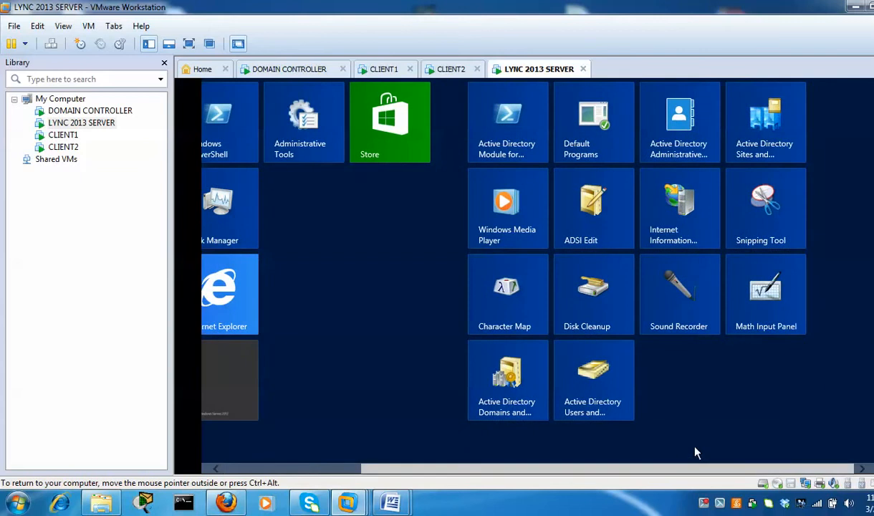
left_click_drag(873, 304, 873, 215)
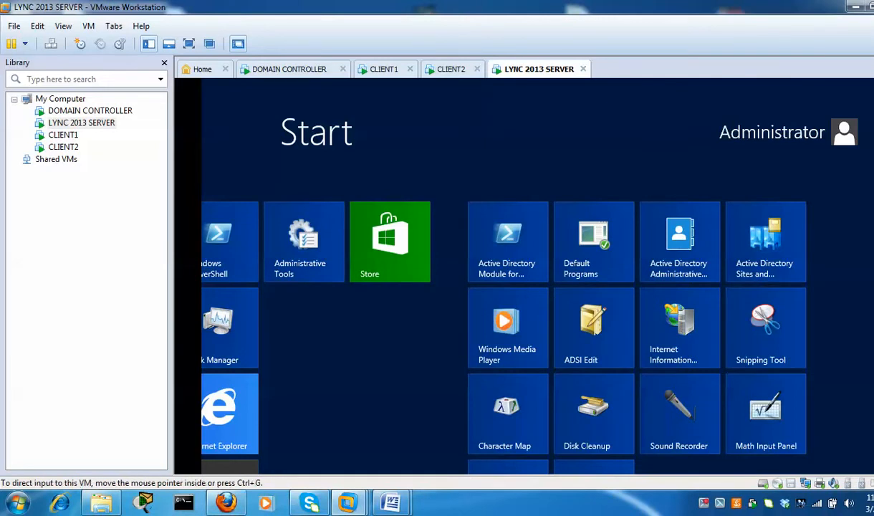
scroll(537, 275, "down", 3)
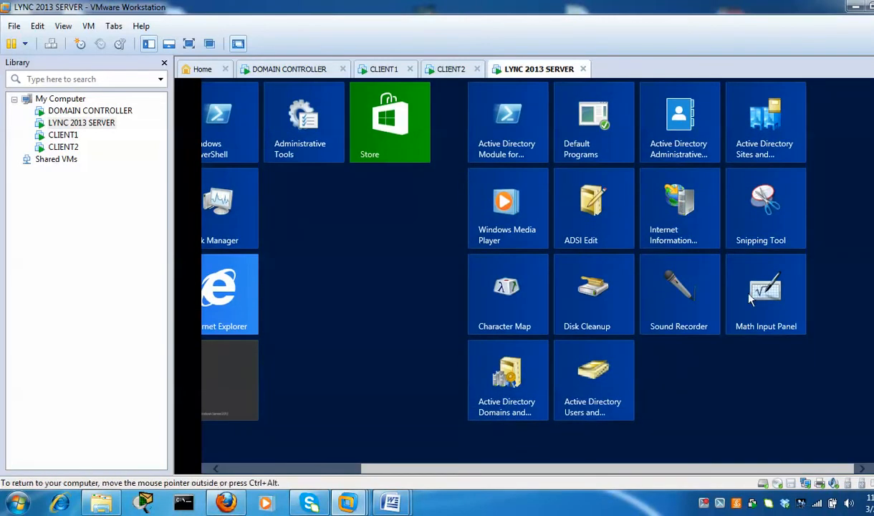
left_click(604, 372)
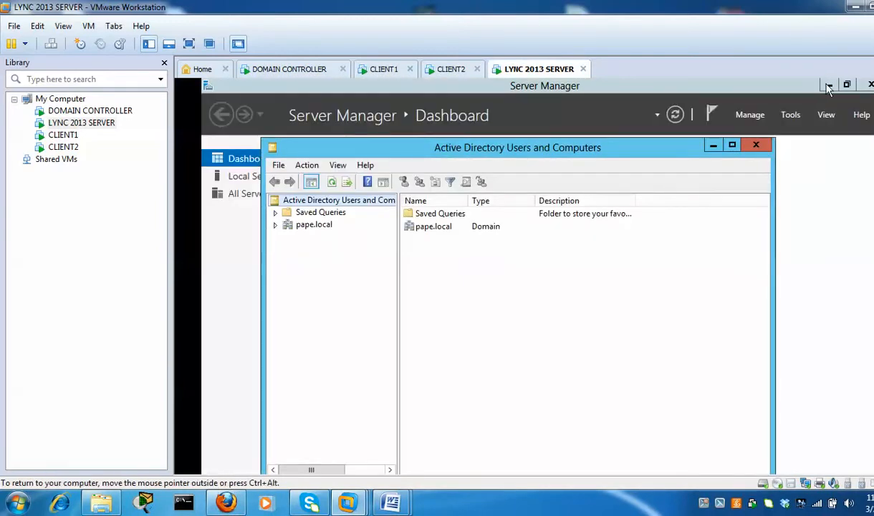
left_click(827, 84)
left_click(827, 83)
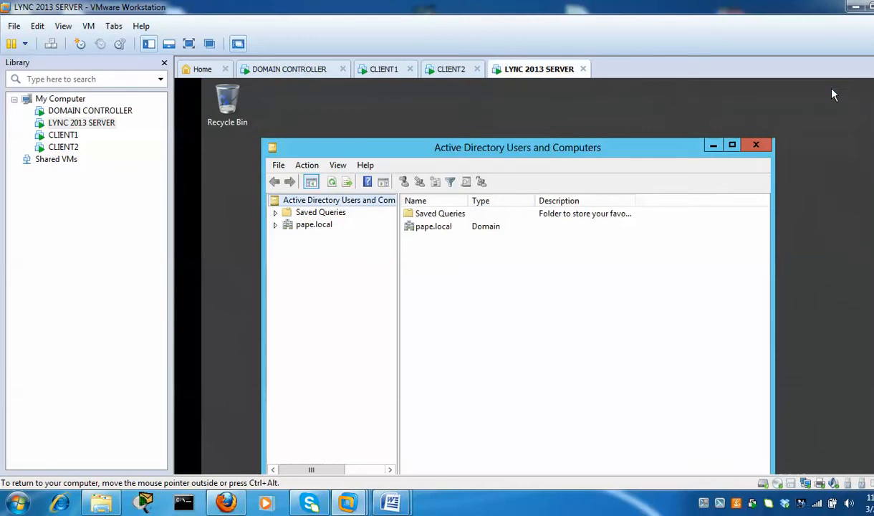
left_click(713, 145)
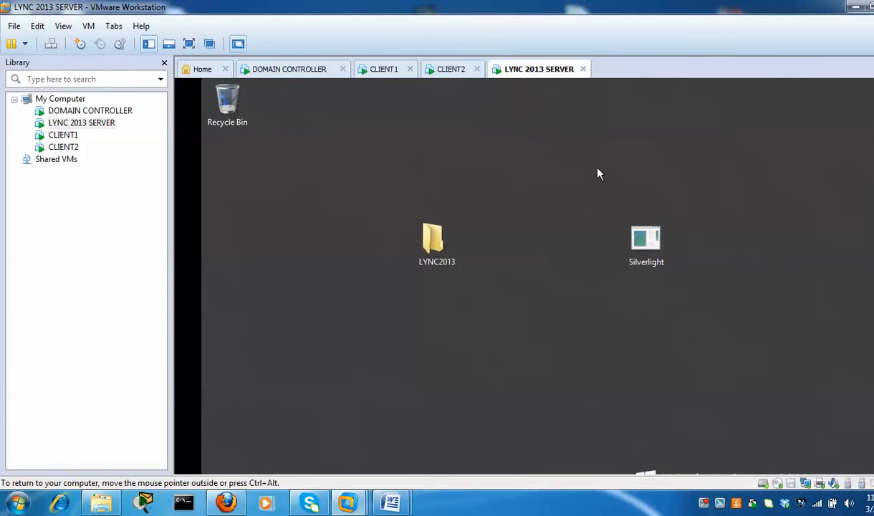
Run Setup from LYNC2013\Setup\amd64 and agree to install the Visual C++ 2012 x64 runtime
double_click(433, 242)
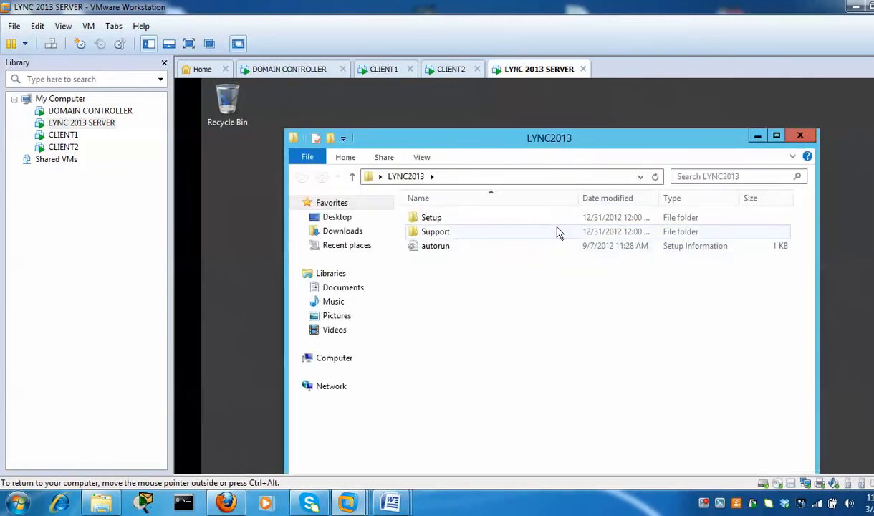
left_click(559, 225)
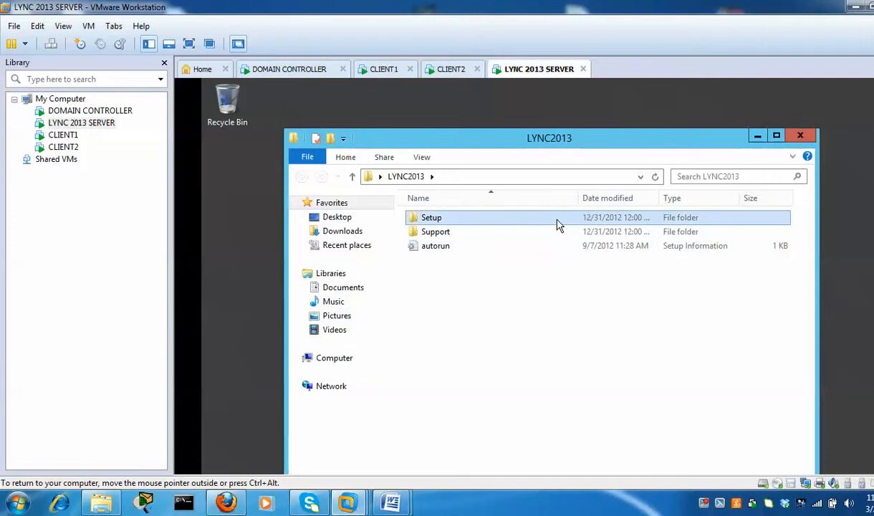
double_click(546, 224)
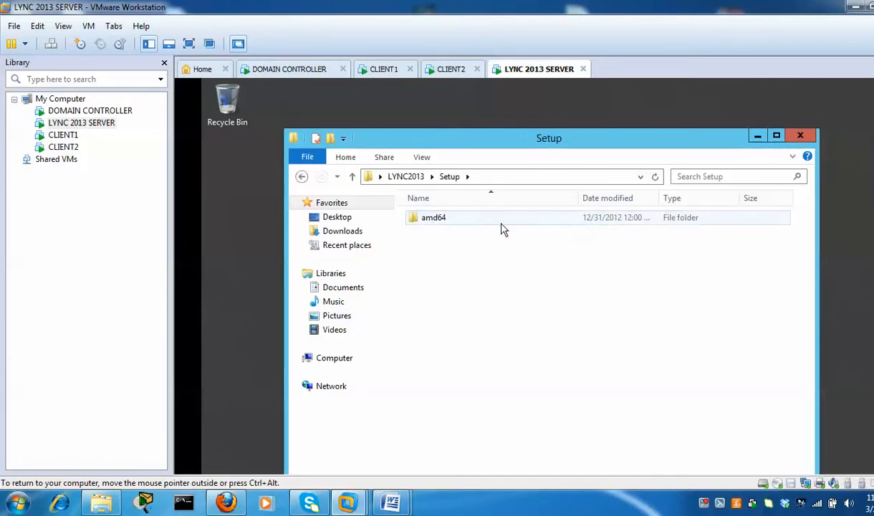
double_click(537, 226)
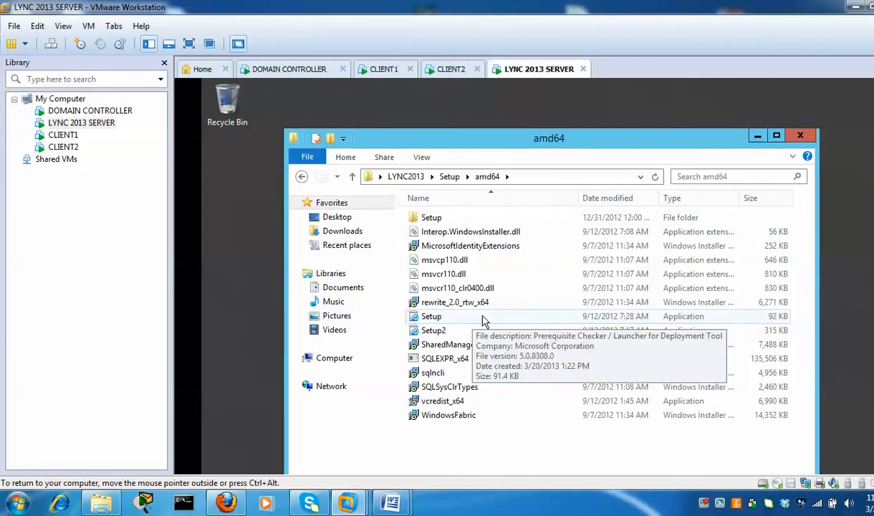
double_click(484, 317)
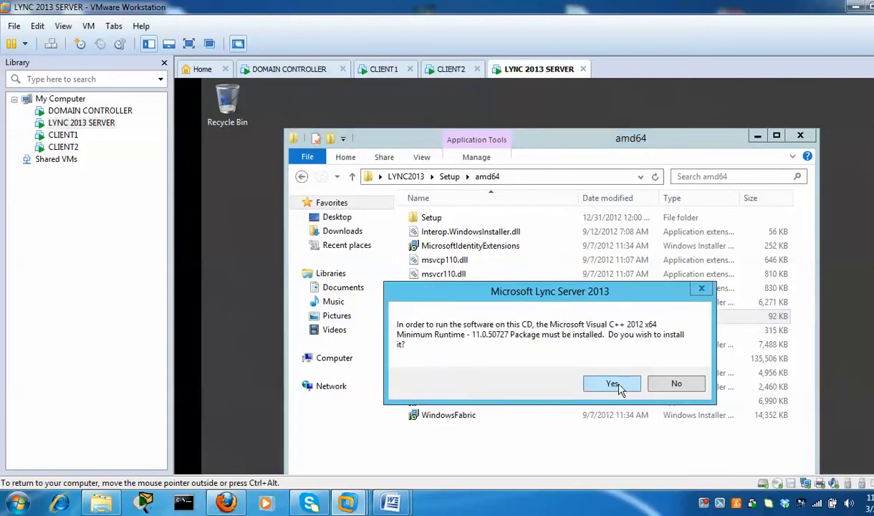
left_click(623, 387)
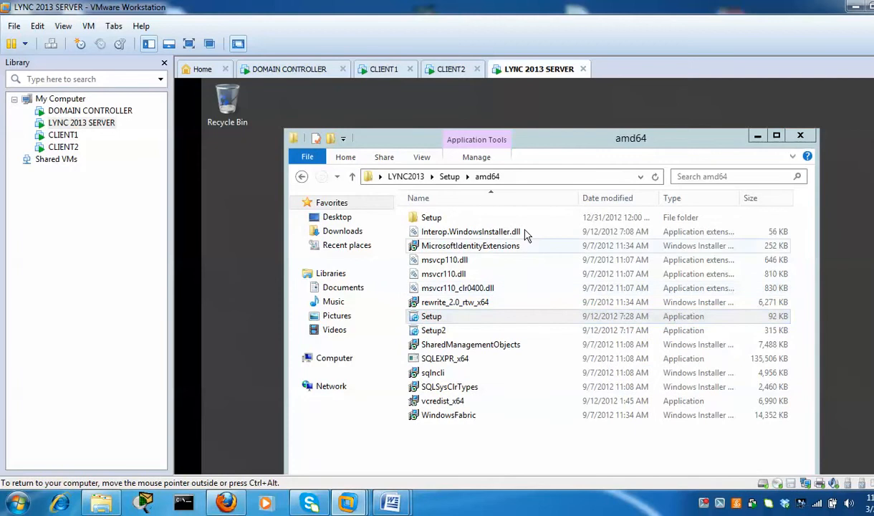
Install Lync Server 2013 core components to the default location, accepting the license terms
left_click(758, 136)
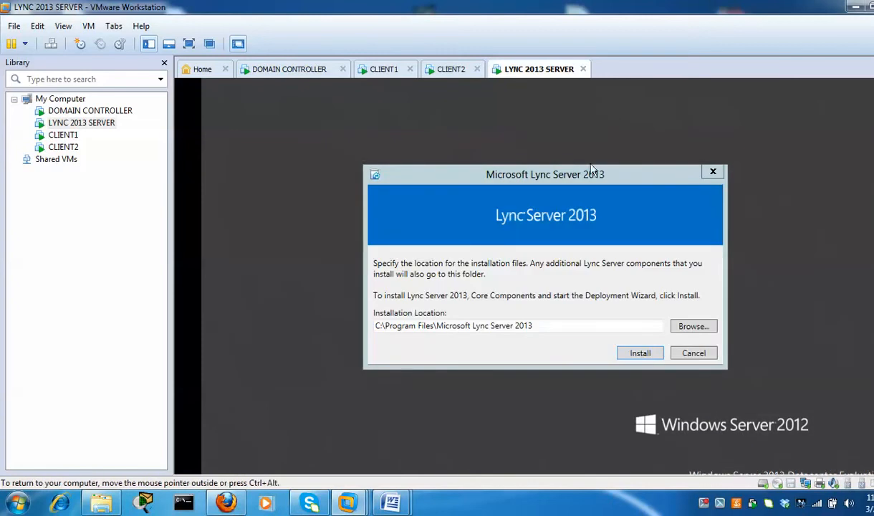
left_click(646, 357)
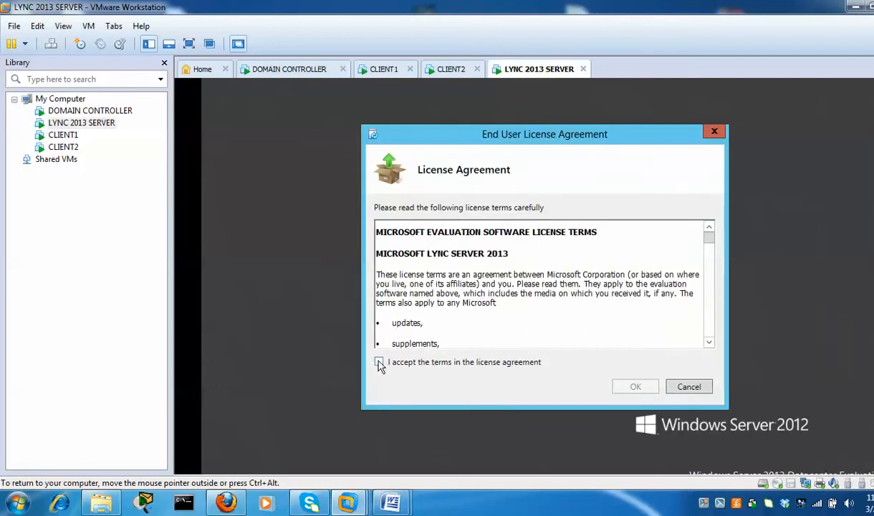
left_click(380, 363)
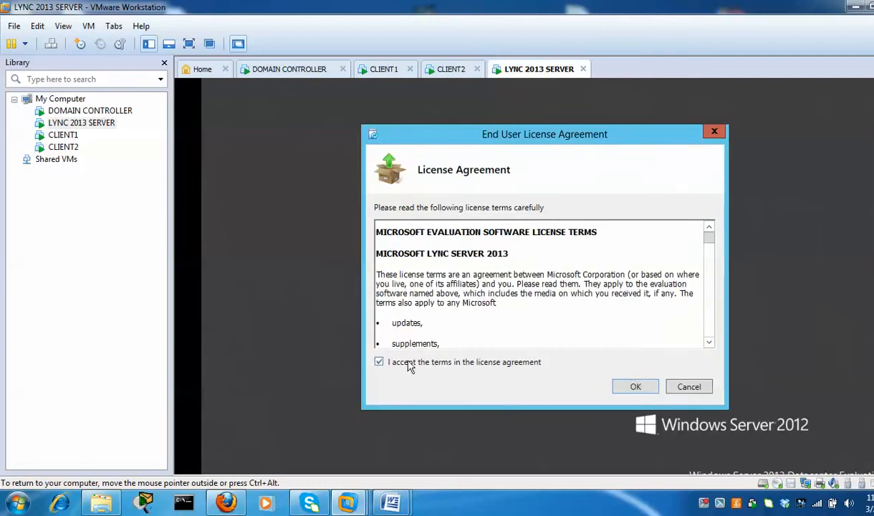
left_click(635, 388)
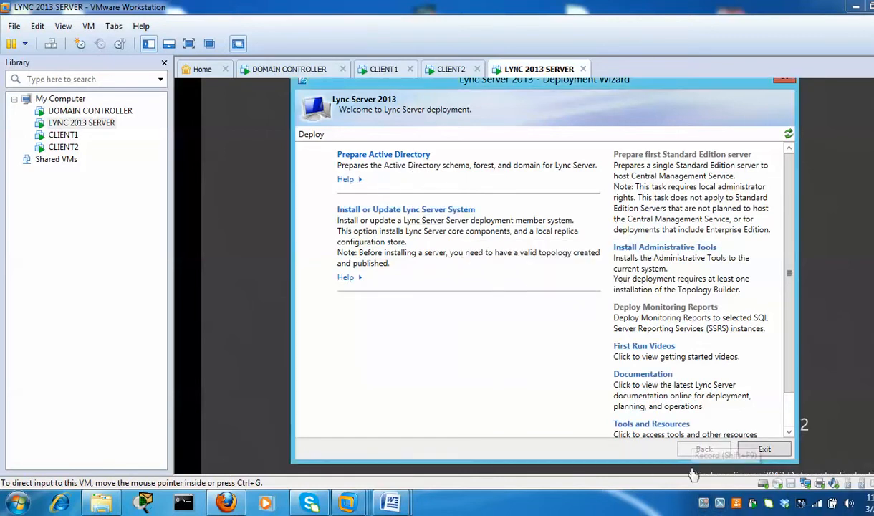
Choose Prepare Active Directory in the Deployment Wizard to reach the Step 1 Prepare Schema wizard
left_click(427, 158)
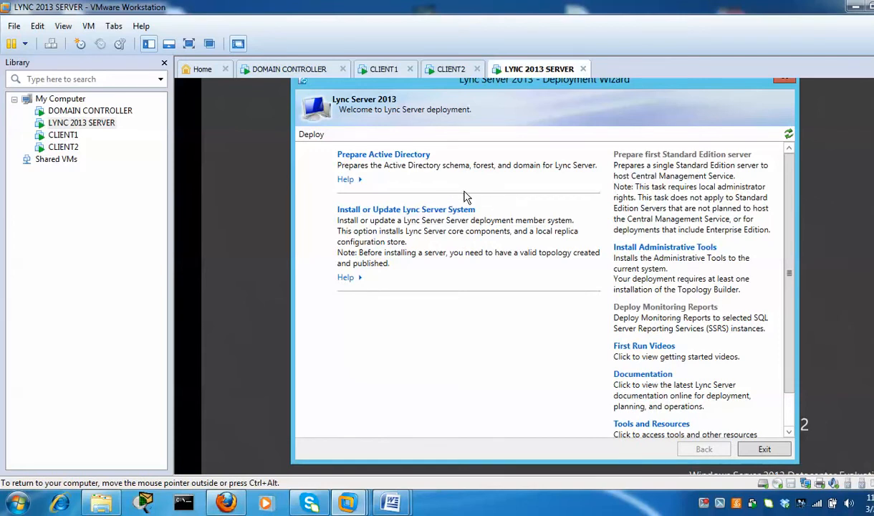
left_click(416, 154)
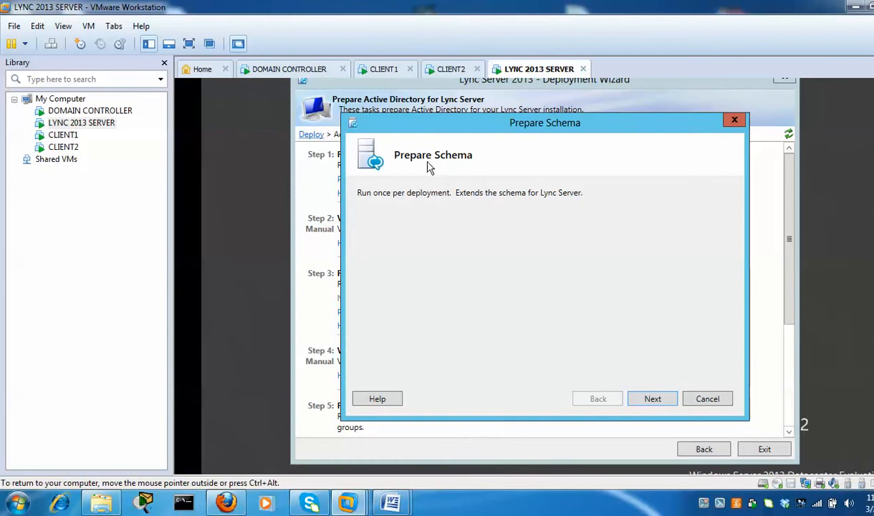
Run the Step 1 Prepare Schema wizard and finish it once the schema is extended
left_click(651, 399)
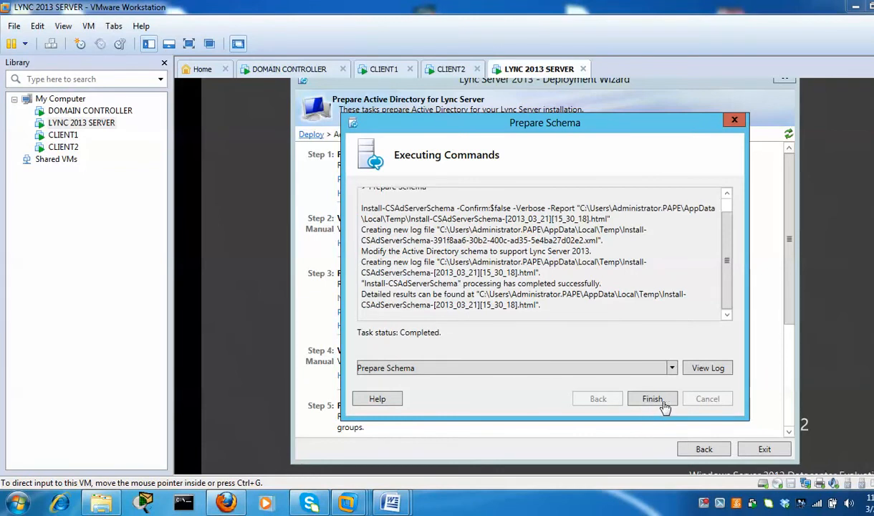
left_click(668, 406)
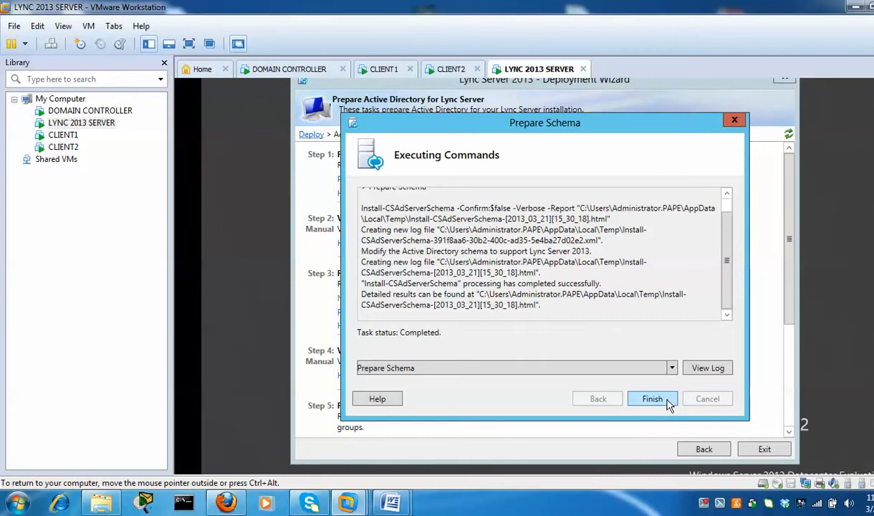
left_click(652, 399)
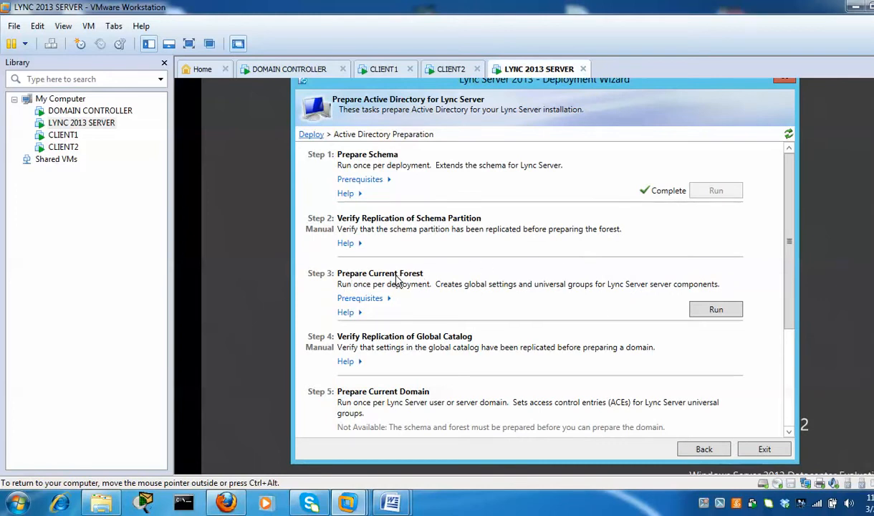
Run Step 3 Prepare Current Forest with universal groups in the Local domain, then finish
left_click(716, 309)
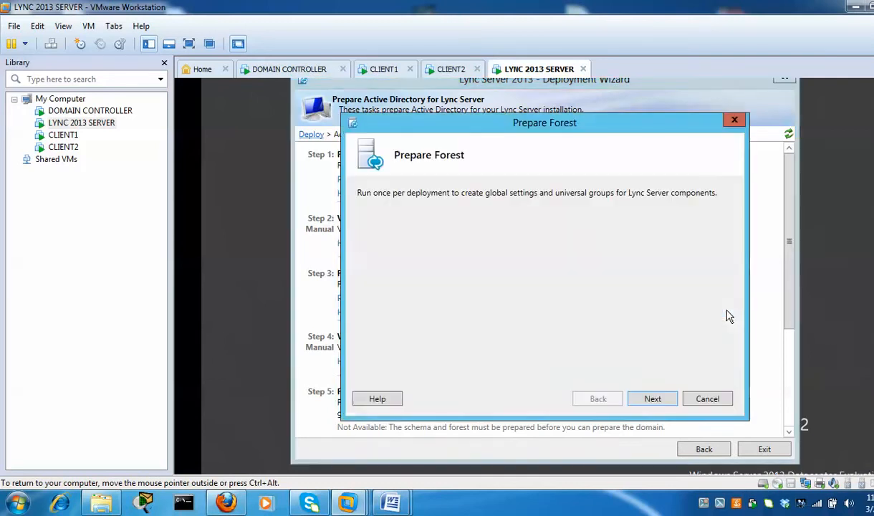
left_click(652, 399)
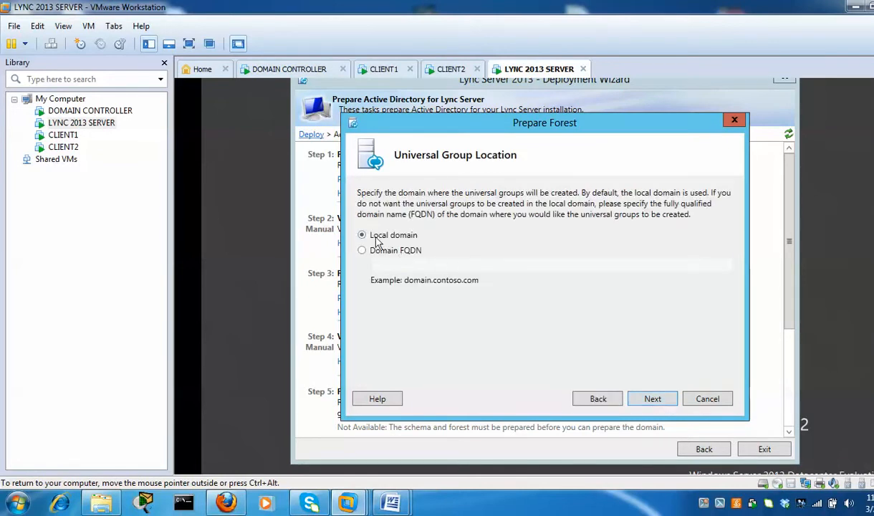
left_click(660, 399)
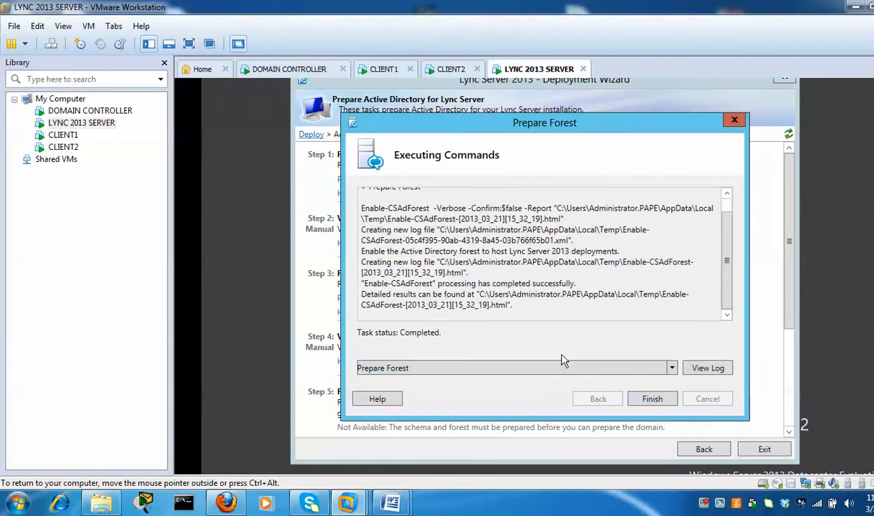
left_click(653, 399)
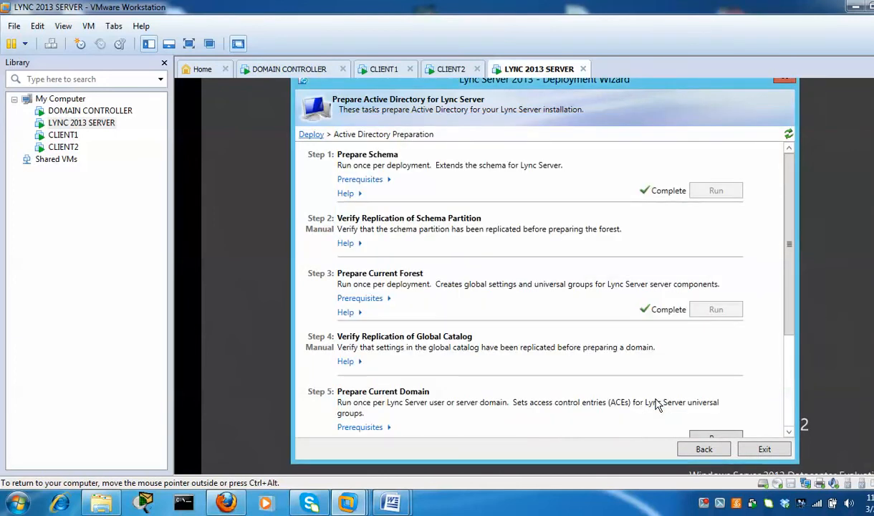
Run Step 5 Prepare Current Domain to completion, then go back to the main Deploy page
left_click_drag(790, 288, 797, 362)
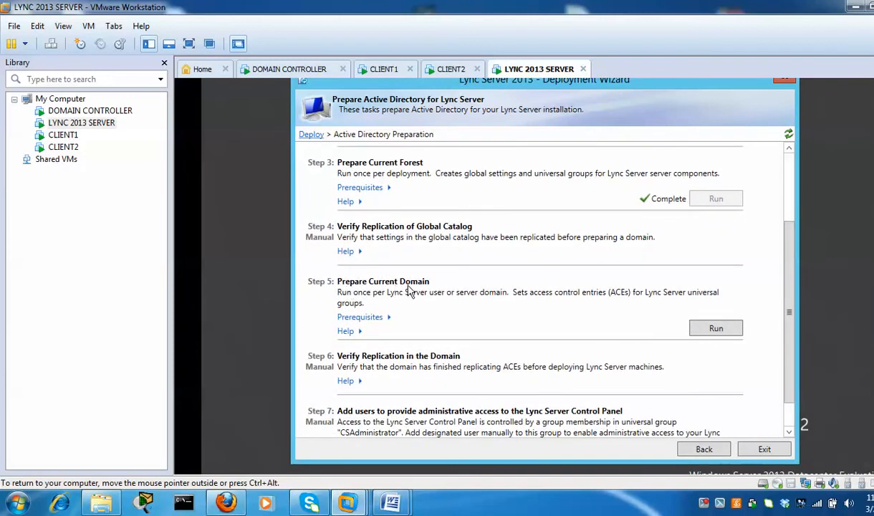
left_click(736, 331)
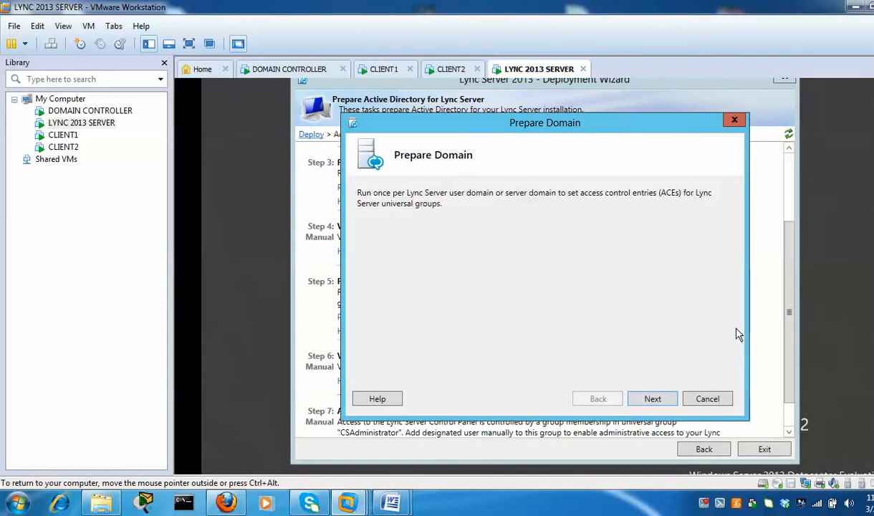
left_click(653, 400)
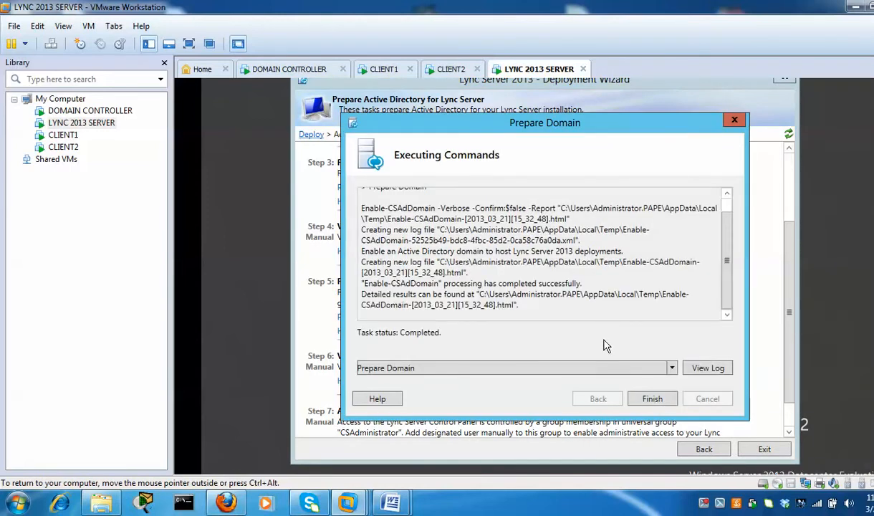
left_click(652, 399)
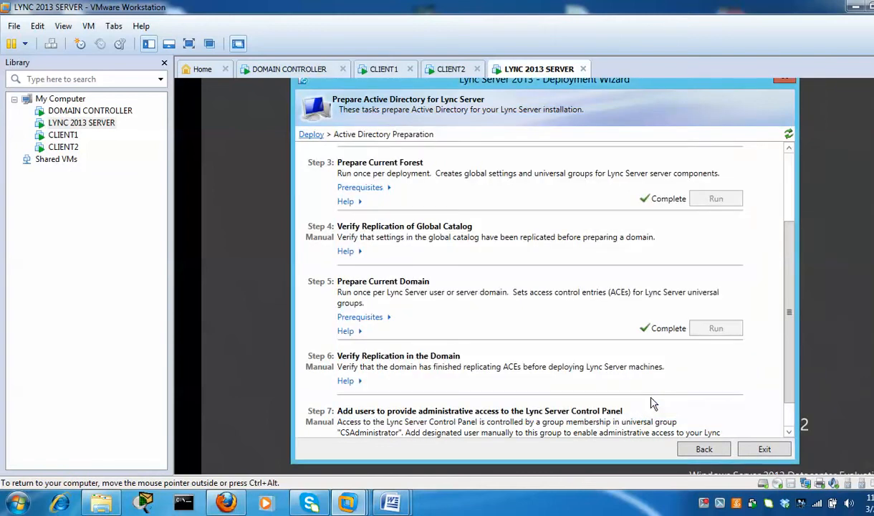
scroll(788, 336, "down", 2)
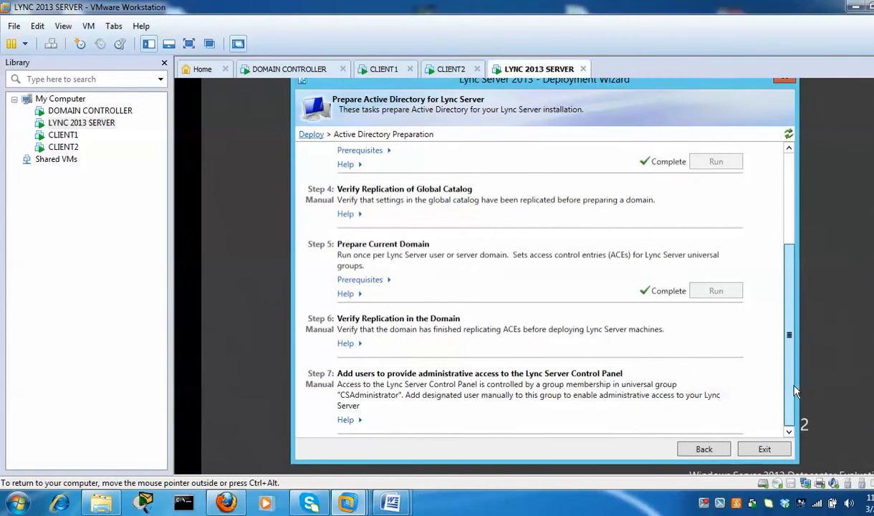
left_click(704, 449)
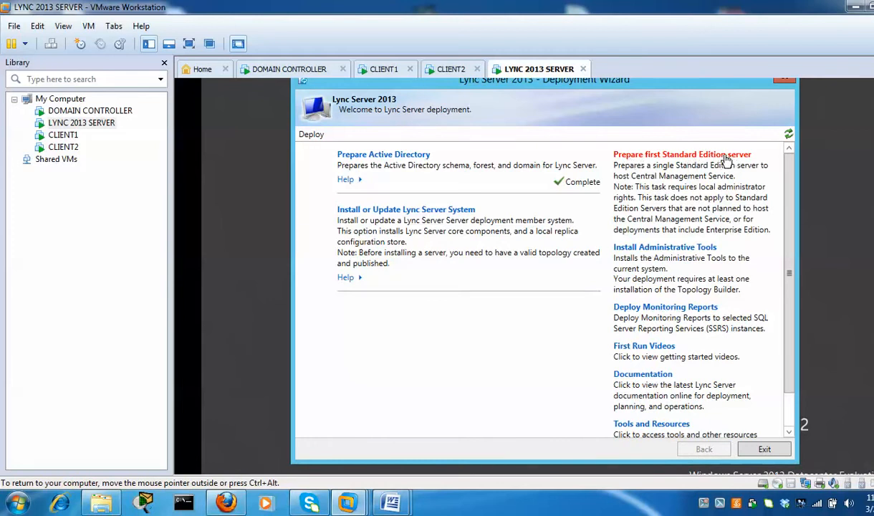
Prepare the first Standard Edition server, install the Lync administrative tools, then switch to DOMAIN CONTROLLER
left_click(628, 152)
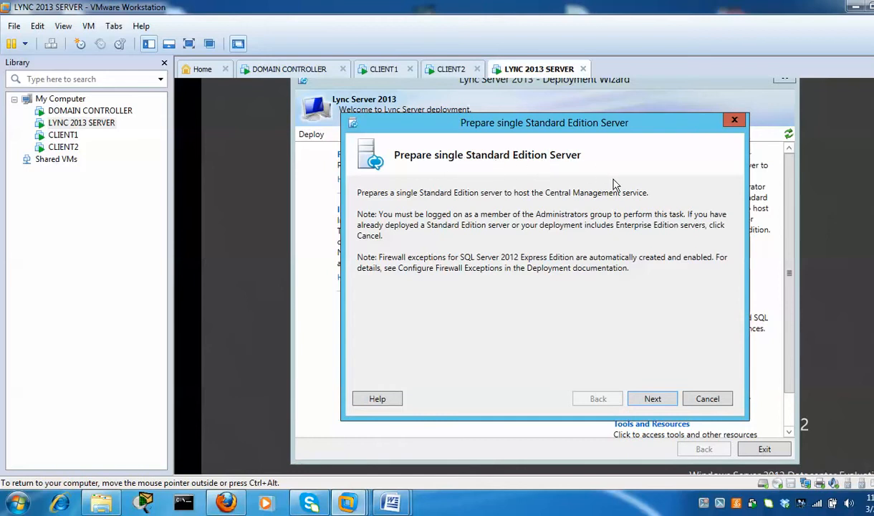
left_click(653, 398)
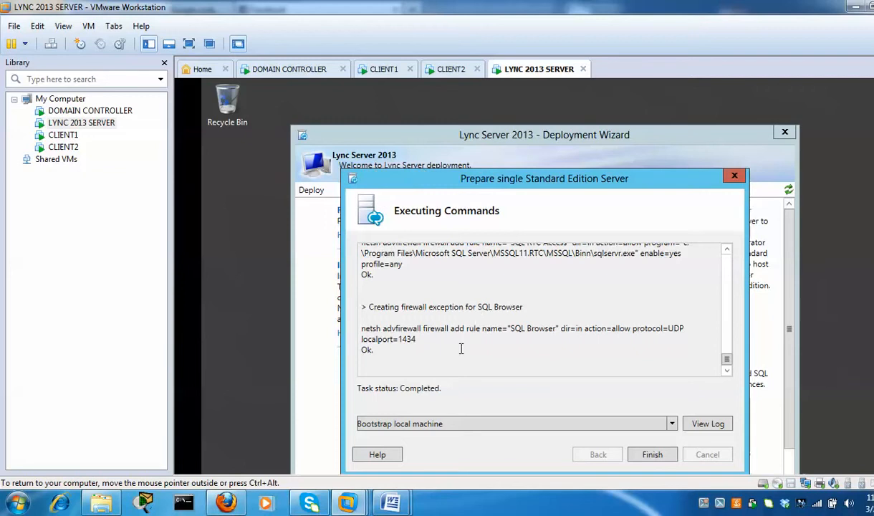
left_click(652, 456)
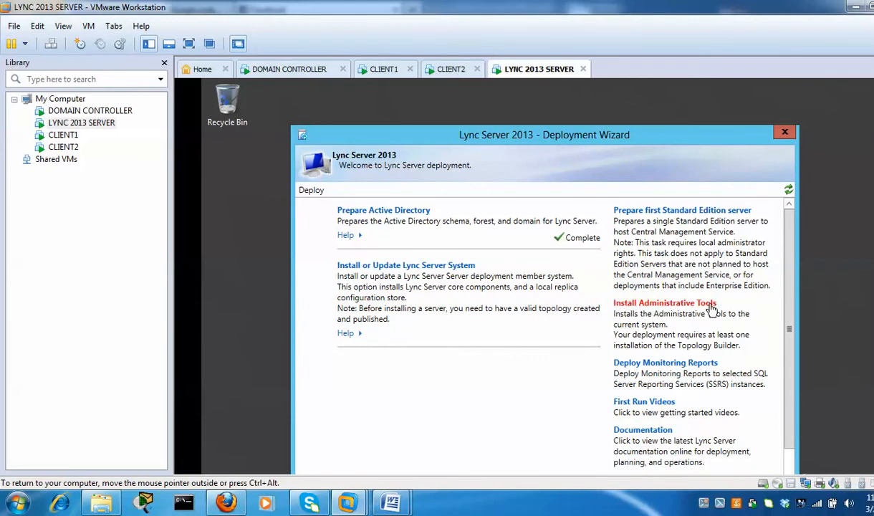
left_click(710, 306)
left_click(307, 72)
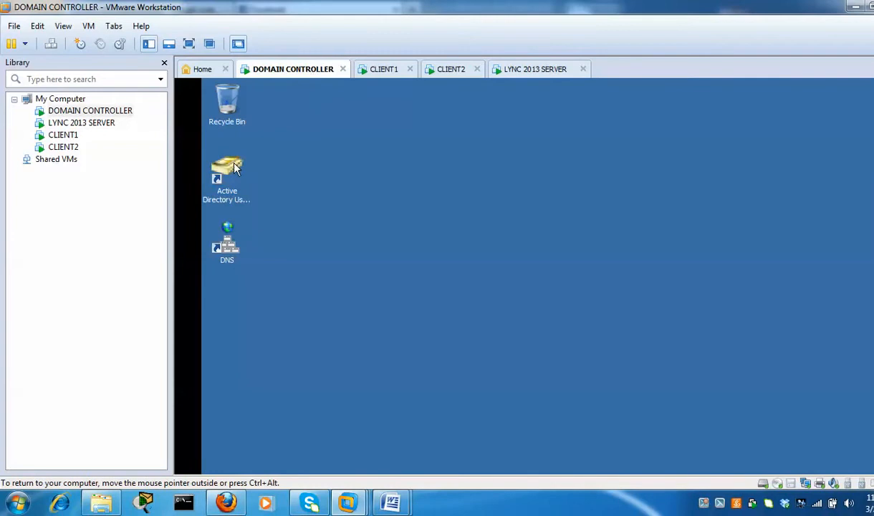
In the Administrator account's properties, add the CSAdministrator group (typed as csad) under Member Of
left_click(227, 172)
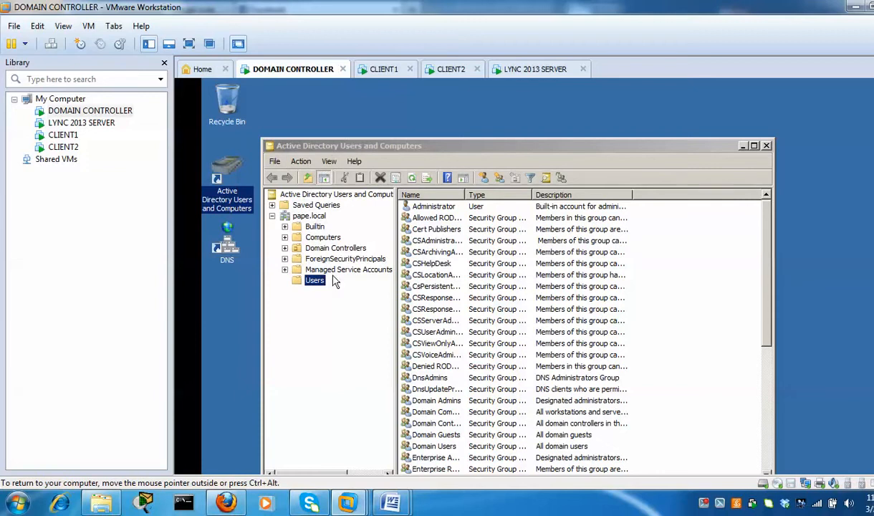
left_click_drag(708, 147, 710, 108)
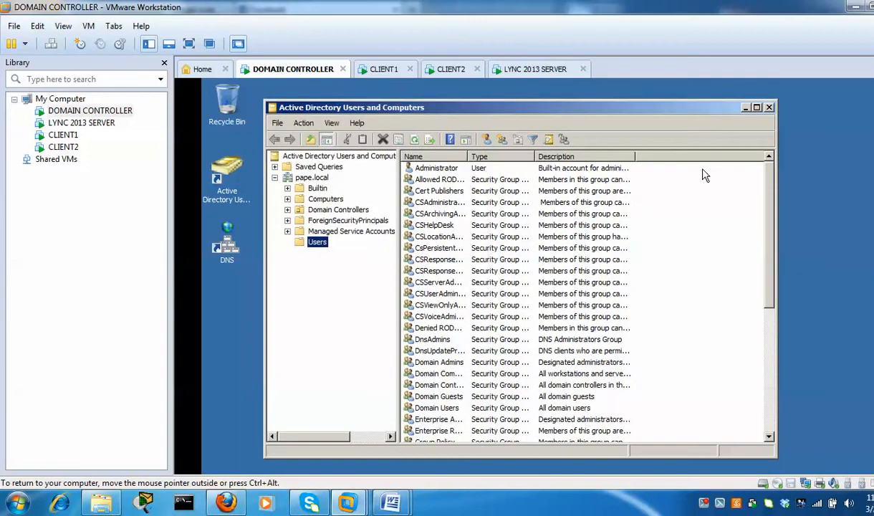
right_click(452, 174)
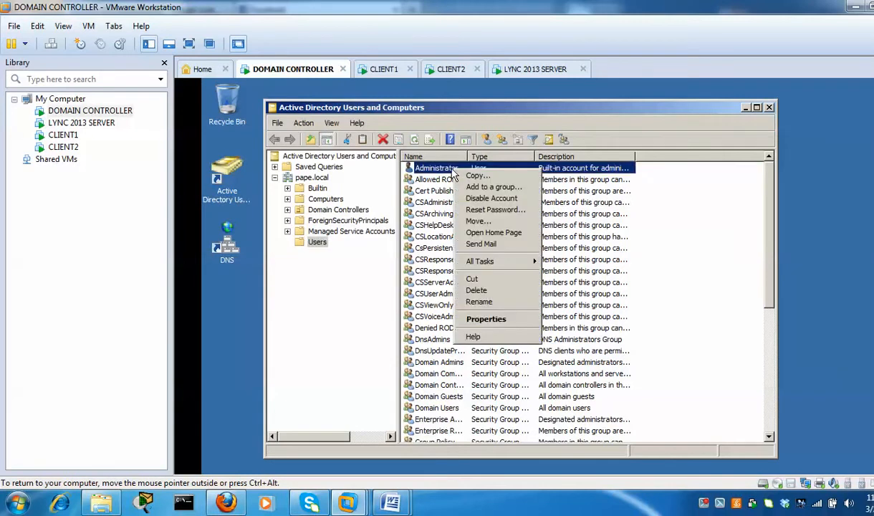
left_click(489, 319)
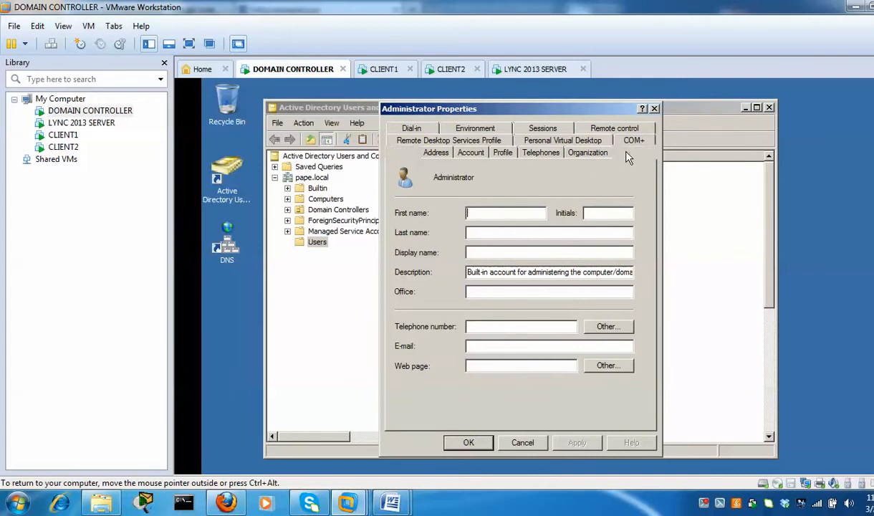
left_click(625, 153)
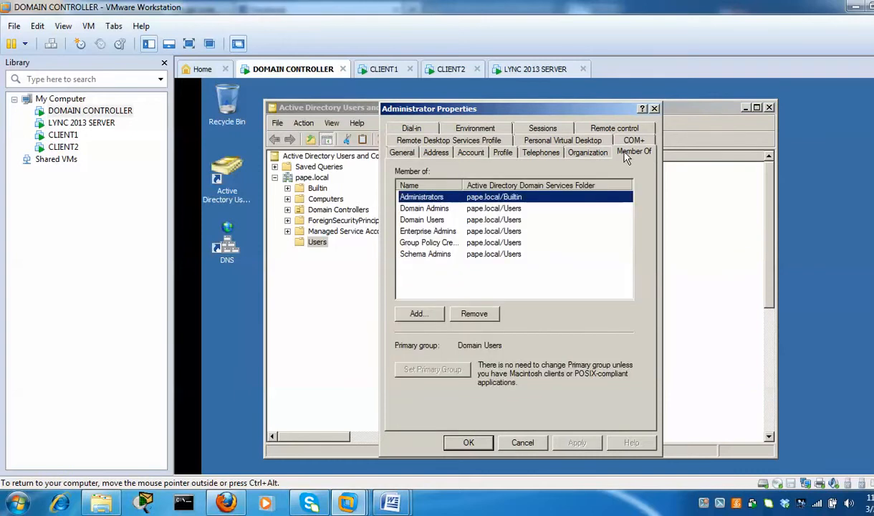
left_click(438, 315)
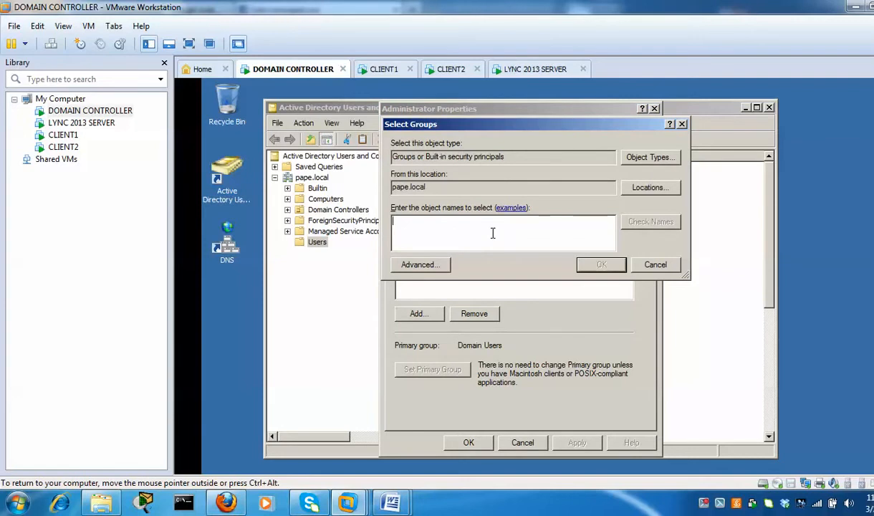
type("csadm")
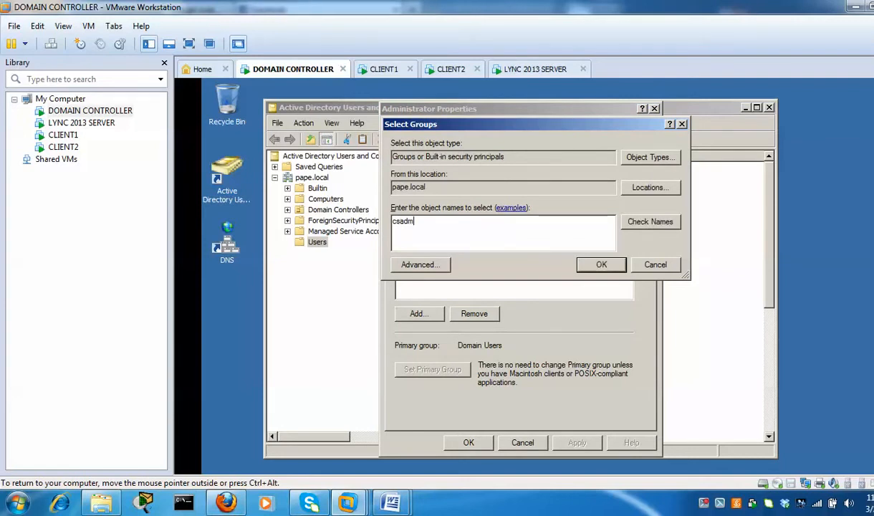
left_click(650, 221)
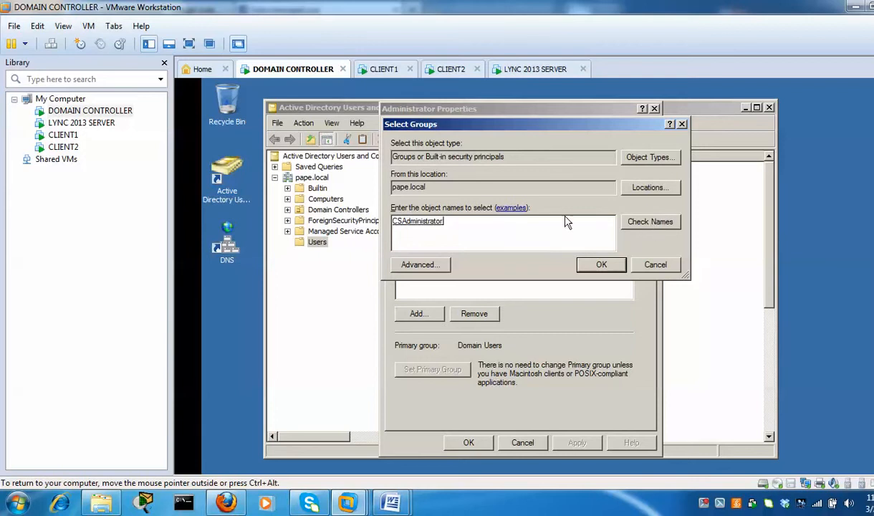
left_click(601, 264)
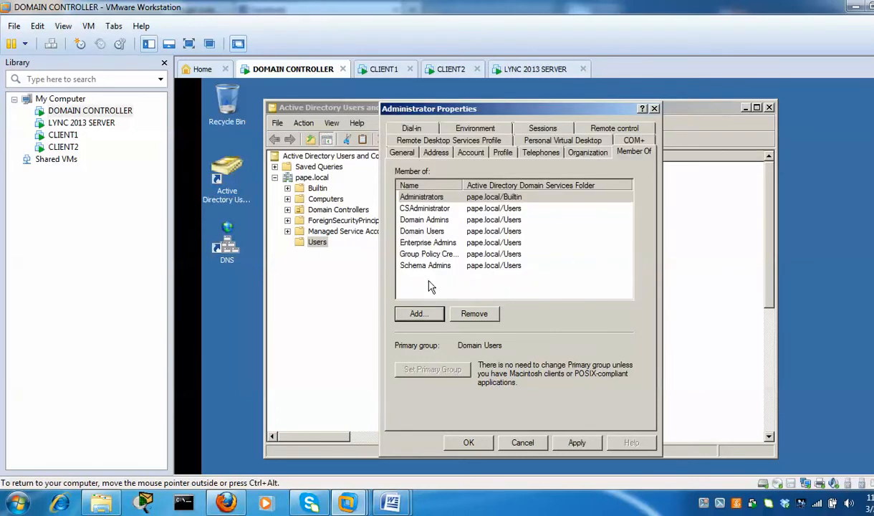
Add RTCUniversalServerAdmins to the Administrator account's groups, found by searching 'rtcu'
left_click(412, 312)
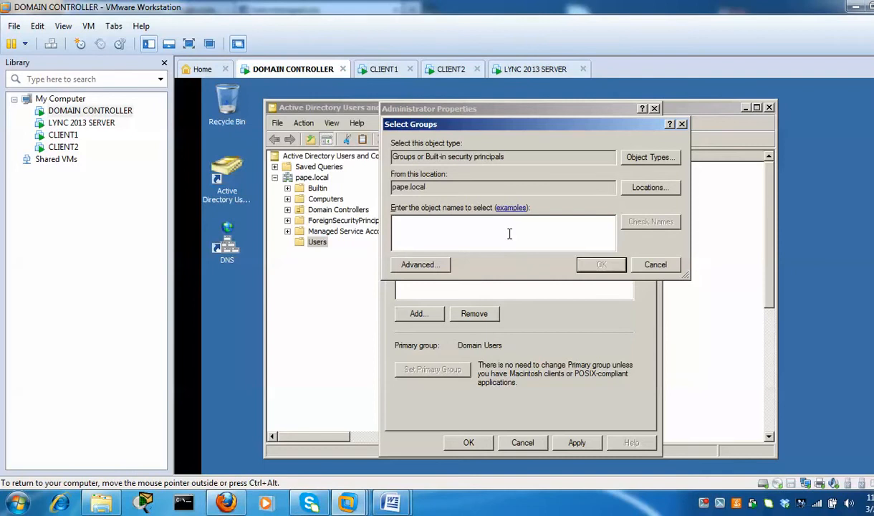
type("rtcu")
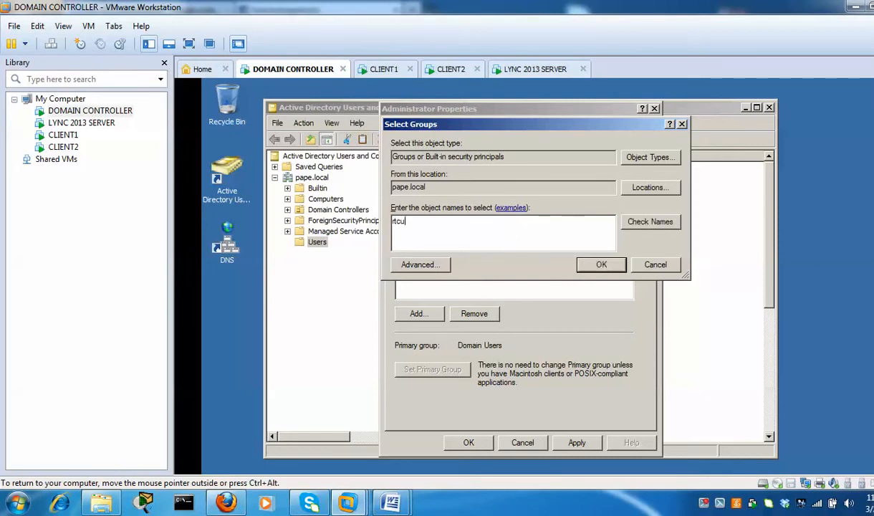
left_click(647, 222)
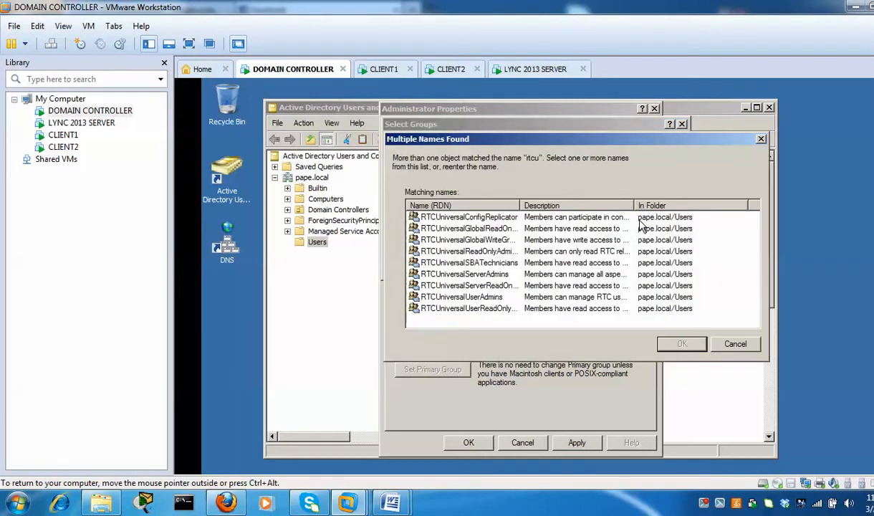
left_click_drag(521, 205, 590, 205)
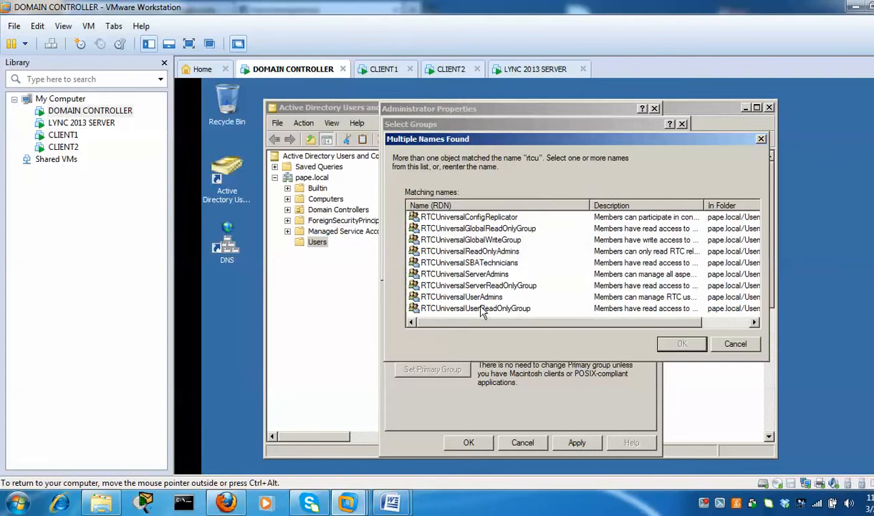
left_click(462, 275)
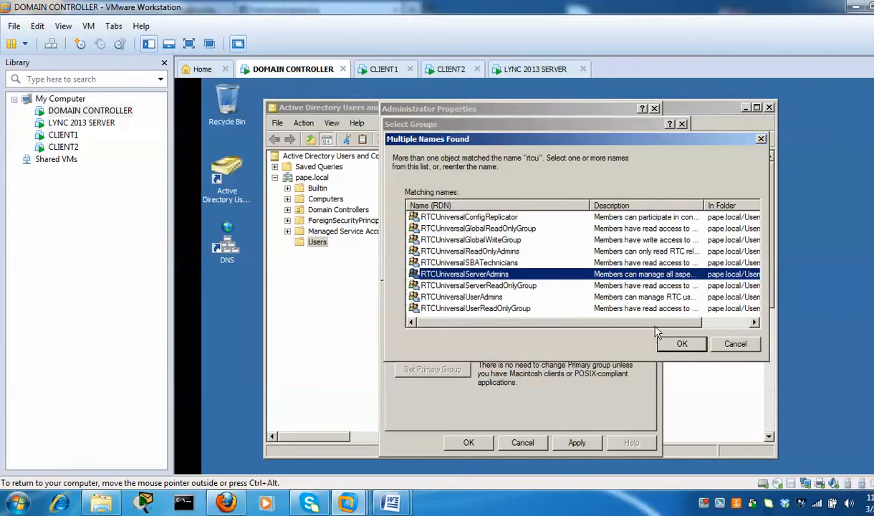
left_click(682, 343)
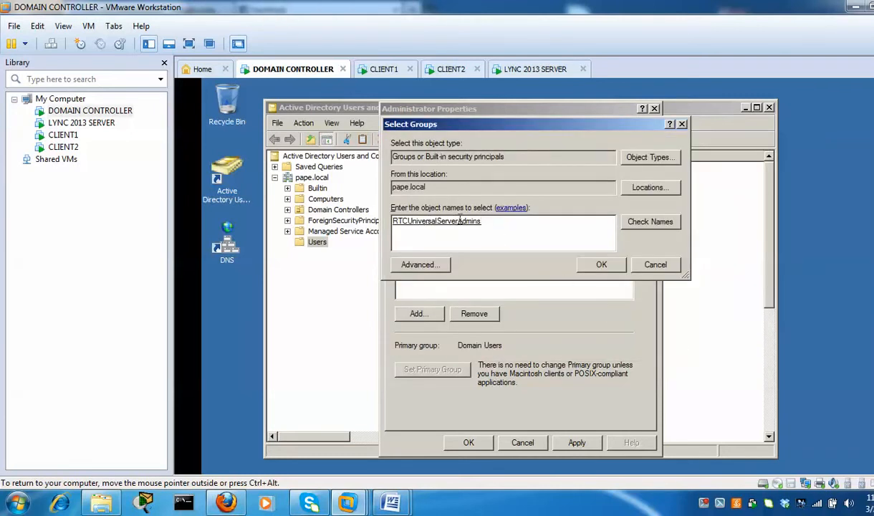
left_click(589, 264)
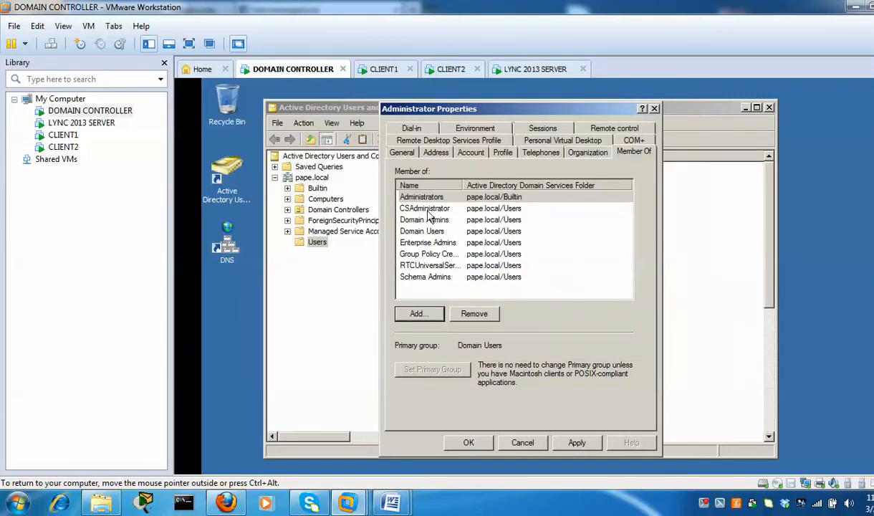
Apply and close the Administrator properties, then switch to the LYNC 2013 SERVER VM
left_click(575, 442)
left_click(469, 443)
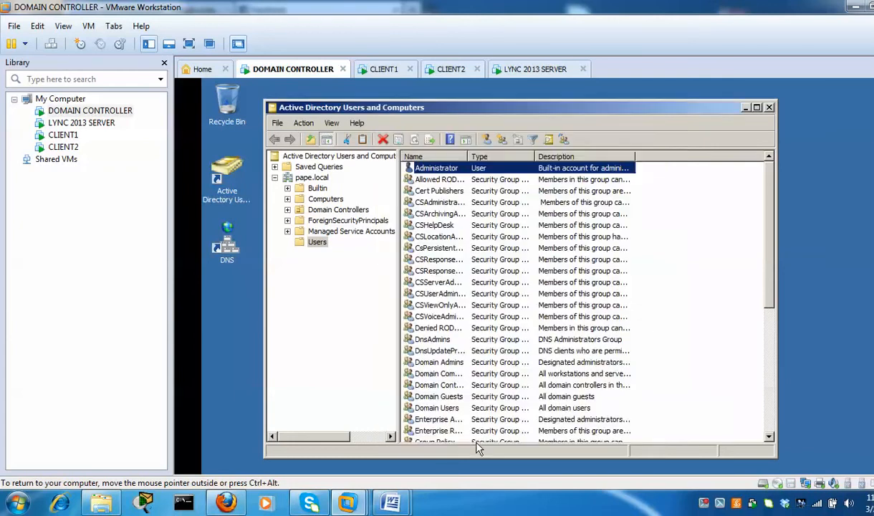
left_click(530, 72)
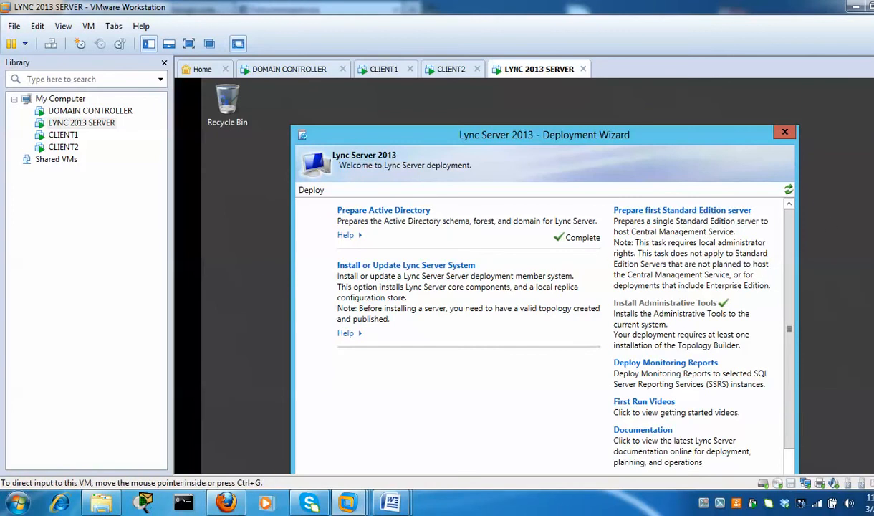
Launch Lync Server Topology Builder from the guest Start screen on the LYNC 2013 SERVER VM
scroll(530, 276, "down", 3)
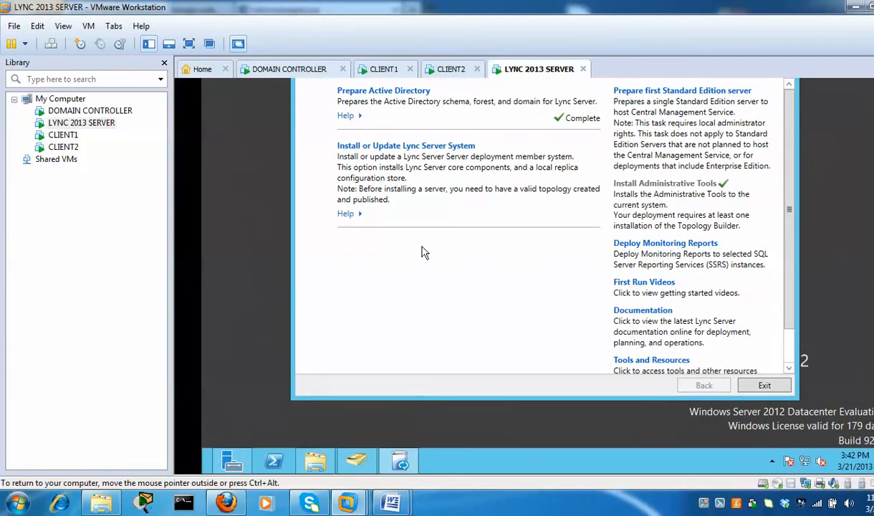
key("super")
left_click_drag(531, 469, 717, 473)
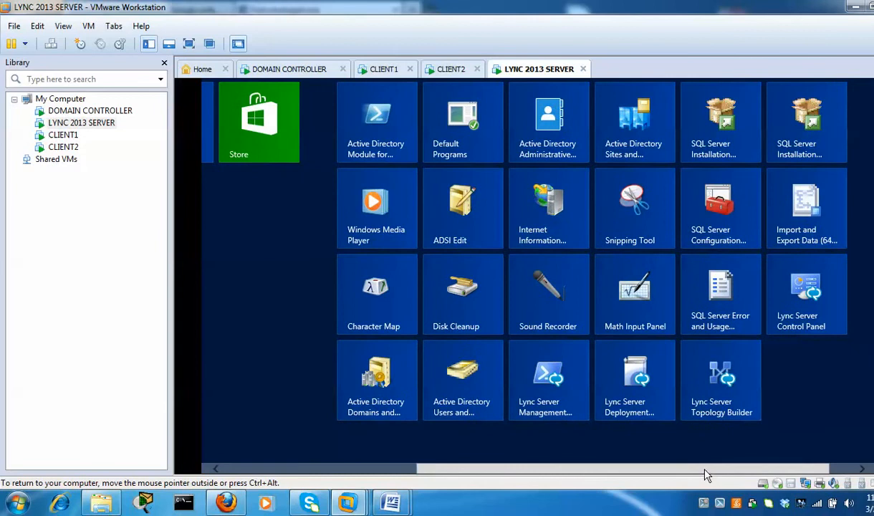
left_click(730, 385)
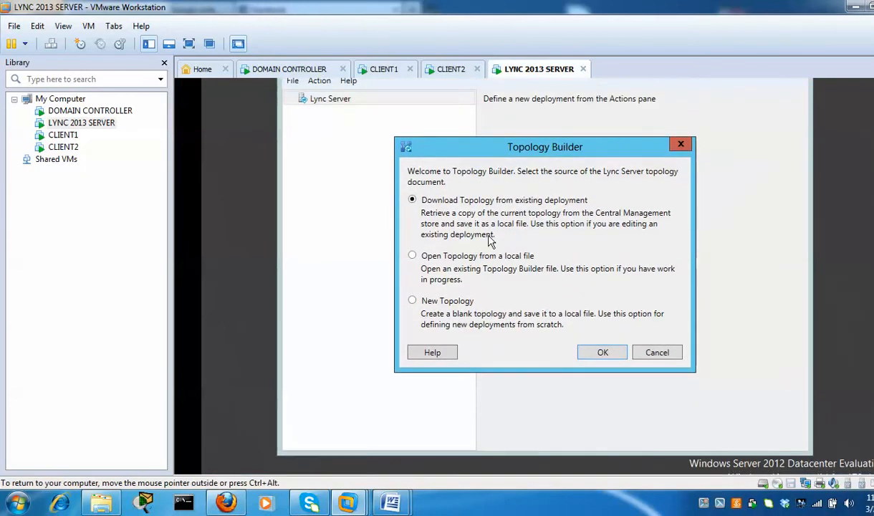
Choose New Topology and name the topology file lync2013top
left_click(413, 301)
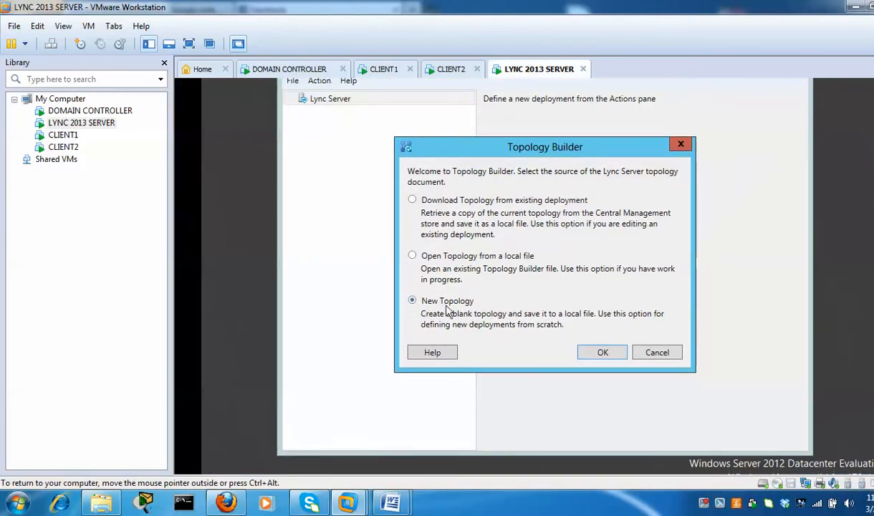
left_click(602, 354)
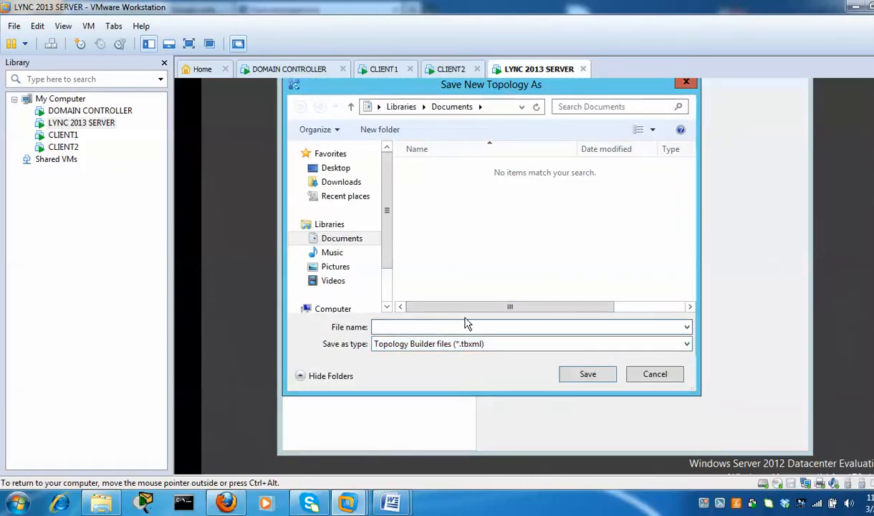
type("c")
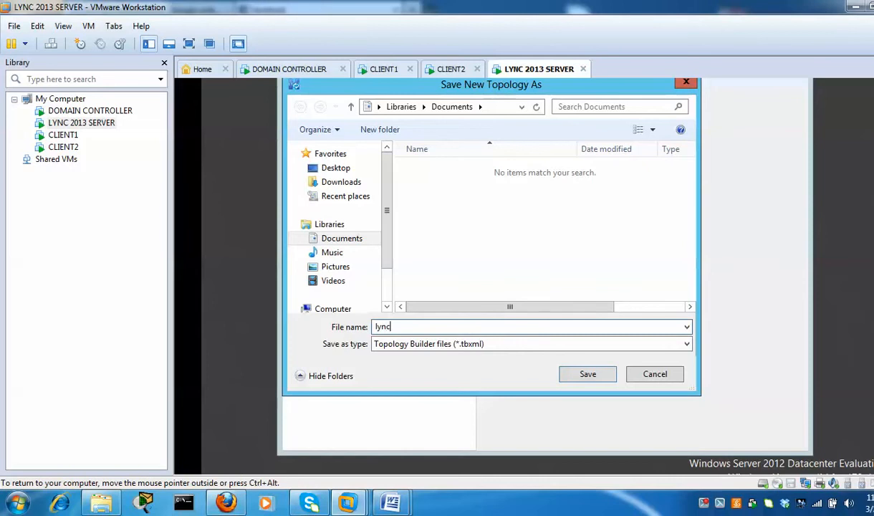
type("2013to")
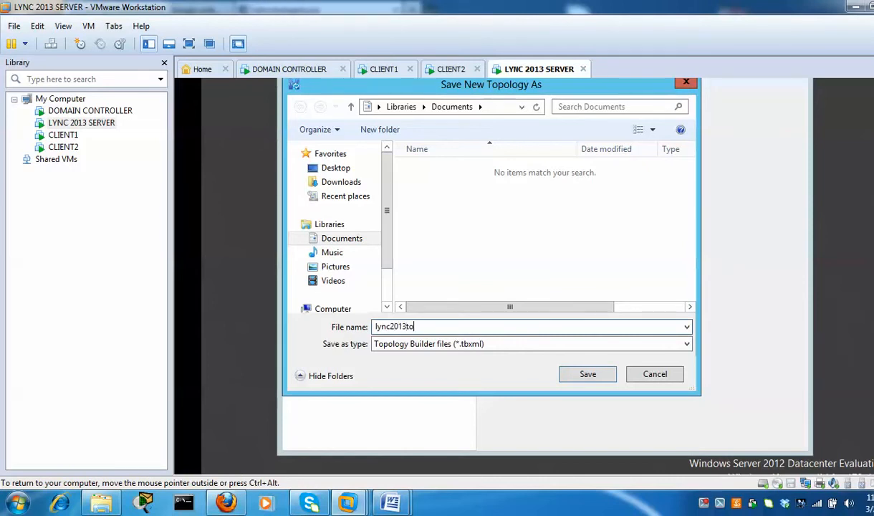
type("p")
Save the topology file and set pape.local as the only SIP domain
left_click(587, 374)
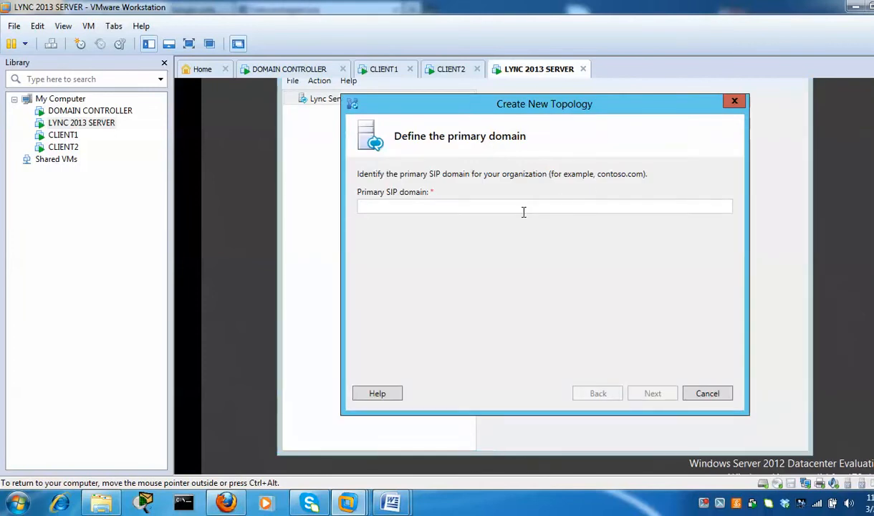
type("pape.")
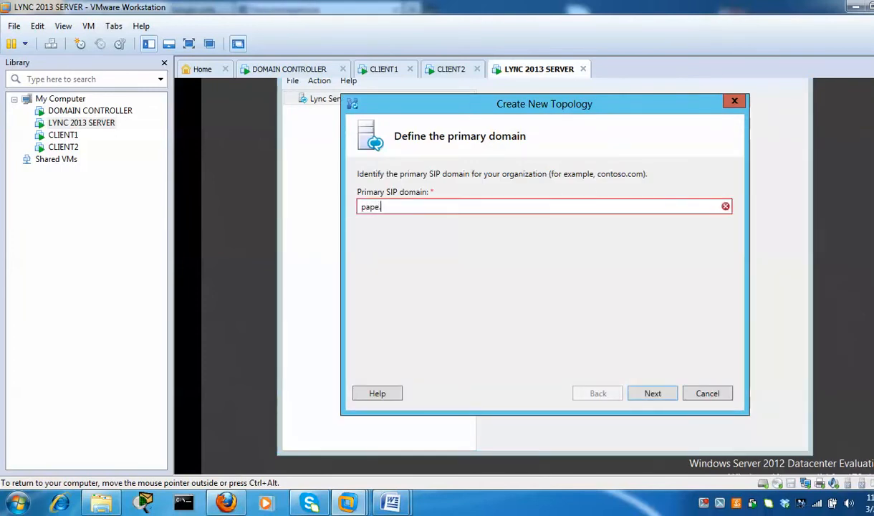
type("local")
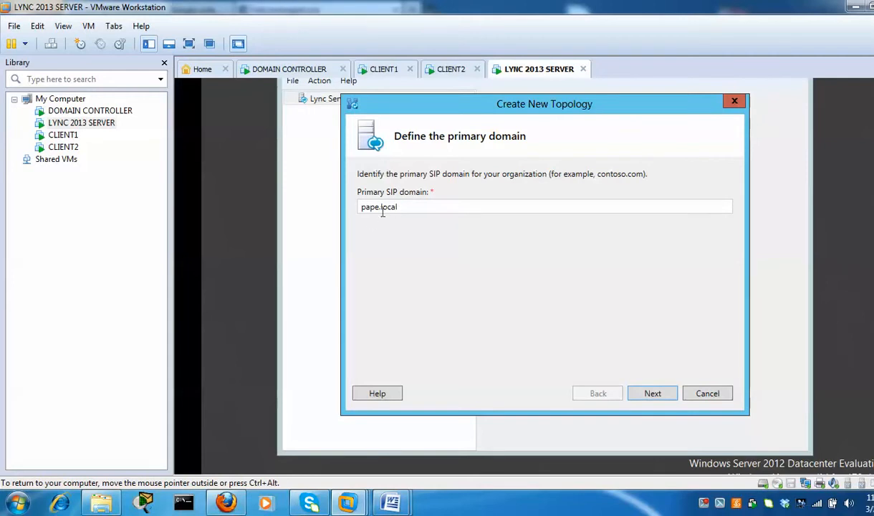
left_click(655, 394)
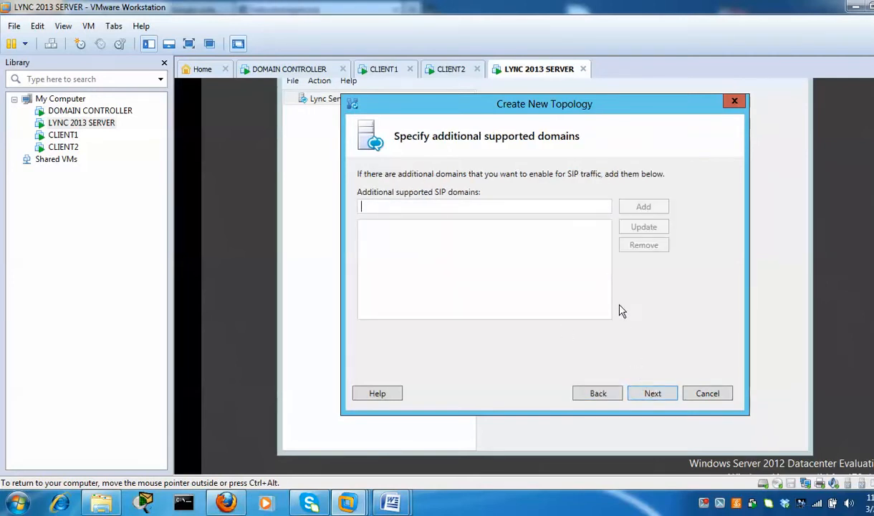
left_click(654, 395)
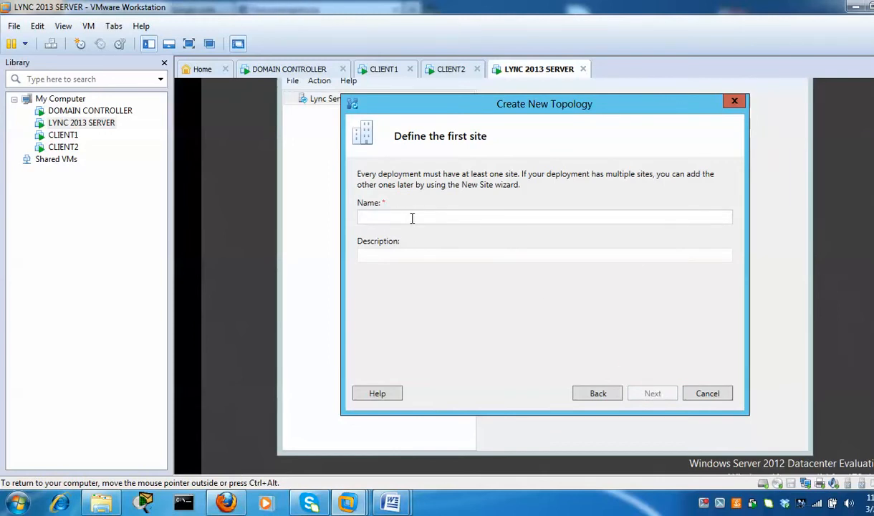
Name the first site lync2013test with the description 'test'
type("lync201")
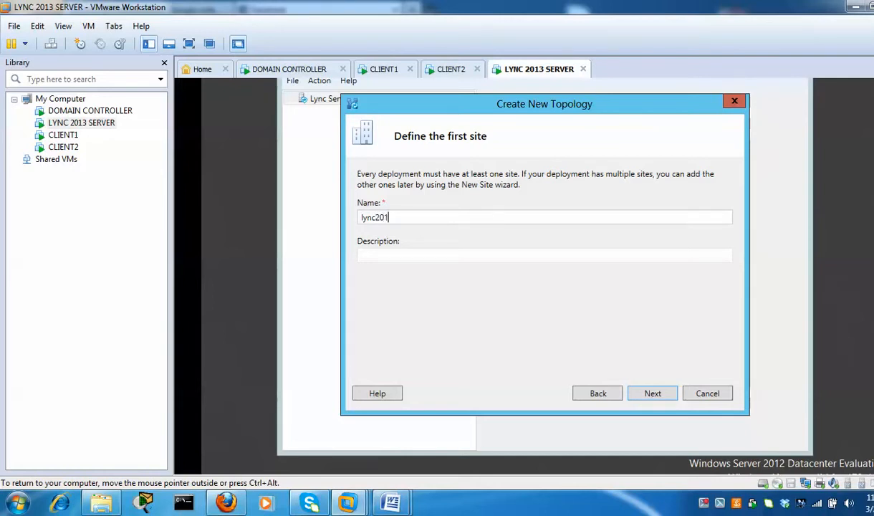
type("3test")
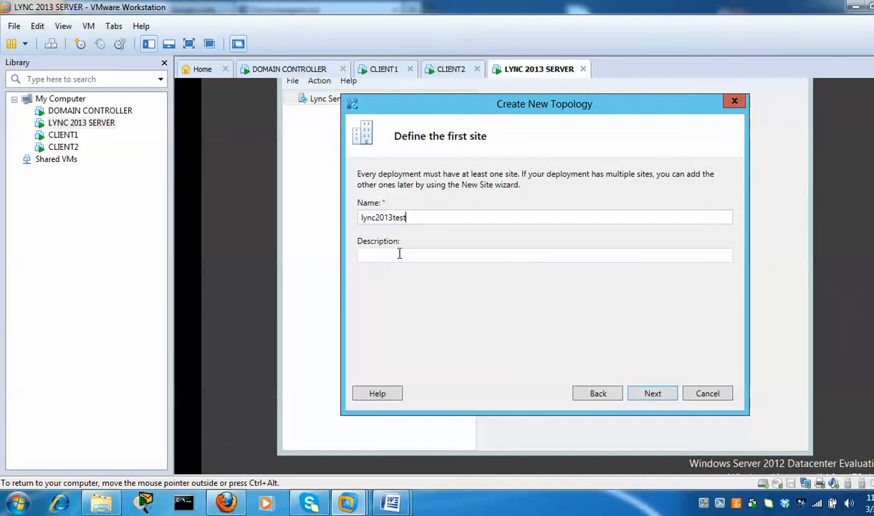
left_click(400, 253)
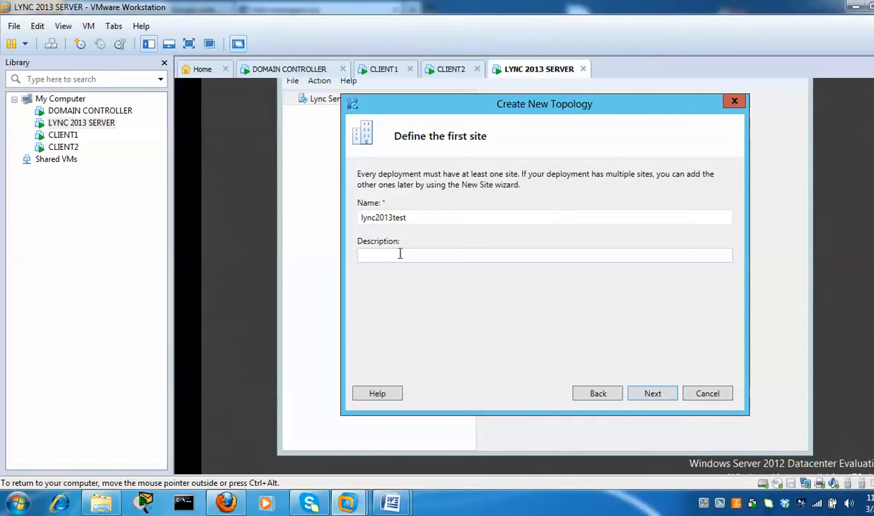
type("test")
left_click(653, 395)
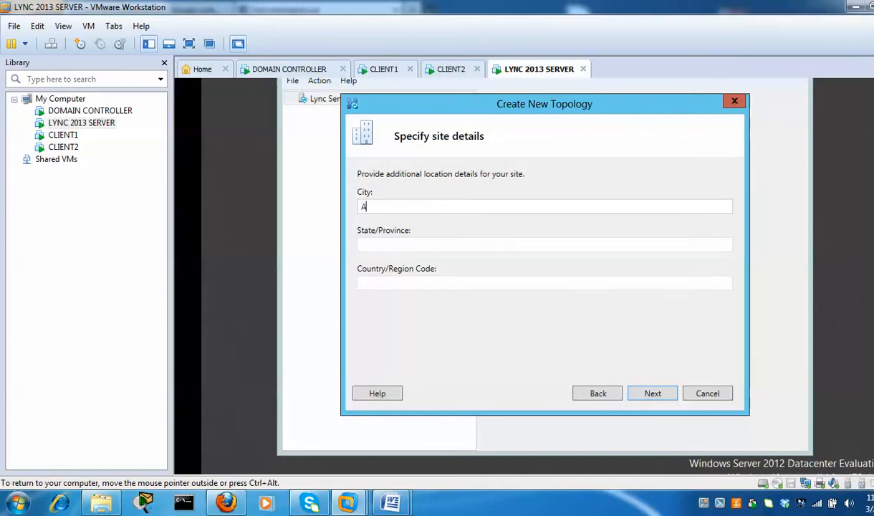
Enter site location Antwerp, Flanderds, belgium and complete the topology definition
type("ntwerp")
key("Tab")
type("Flanderds")
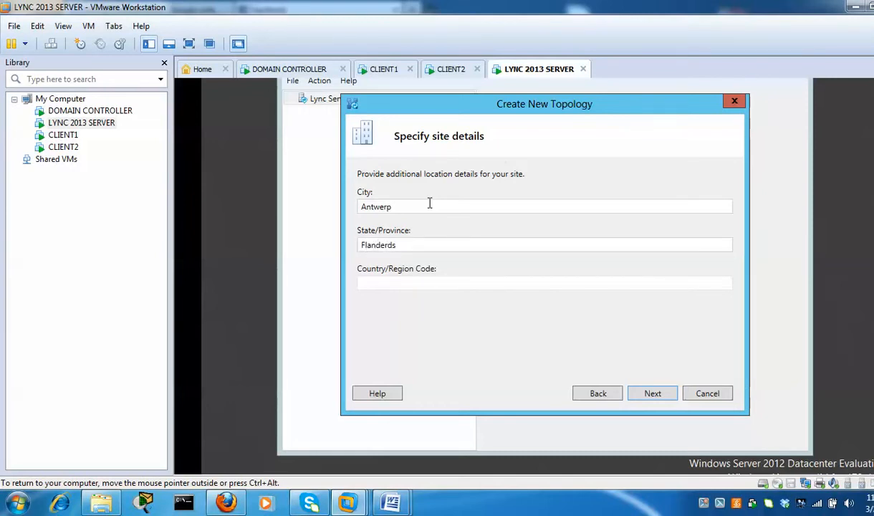
key("Tab")
type("belgium")
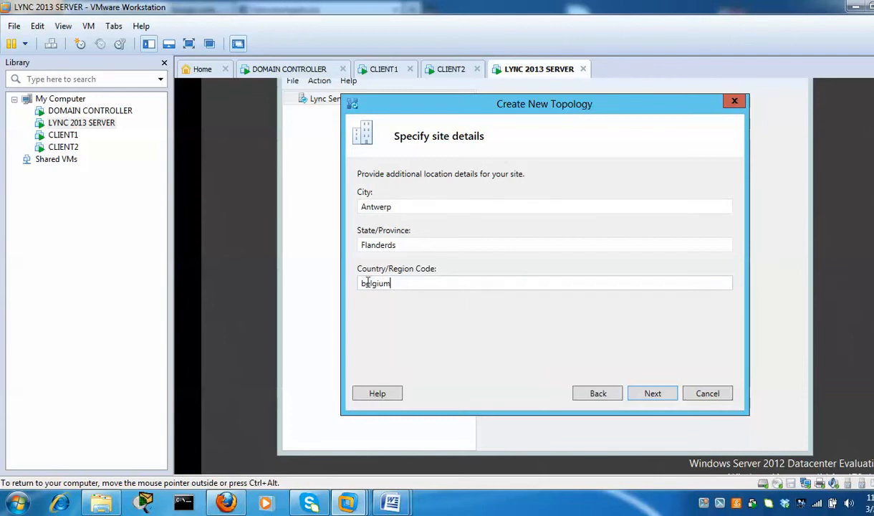
left_click(656, 394)
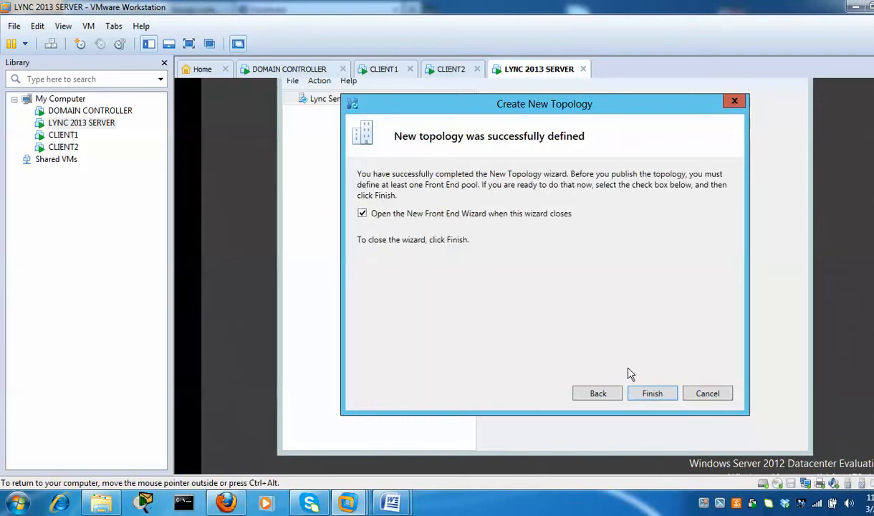
Start a Standard Edition Front End pool with FQDN lync2013.pape.local
left_click(653, 394)
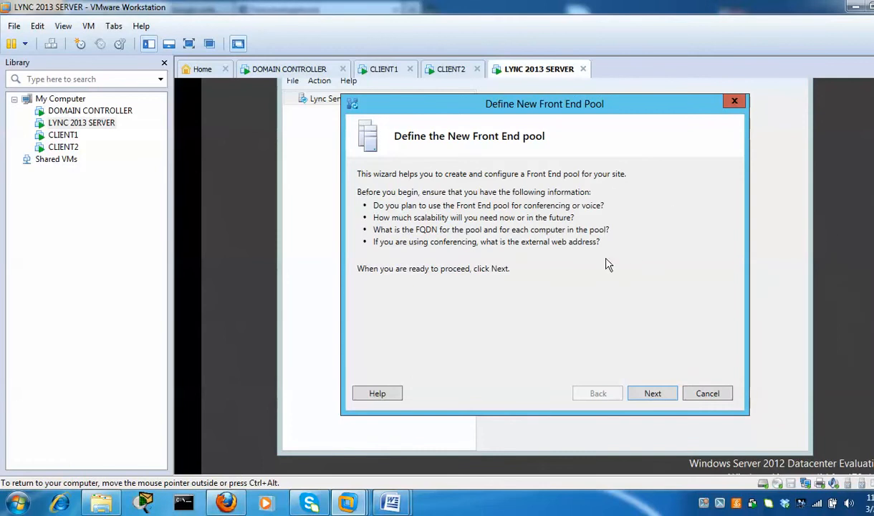
left_click(661, 394)
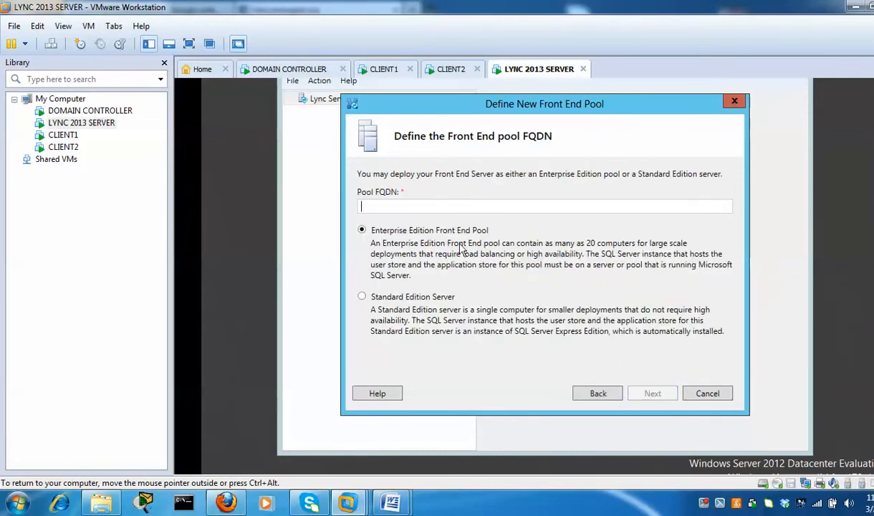
left_click(362, 297)
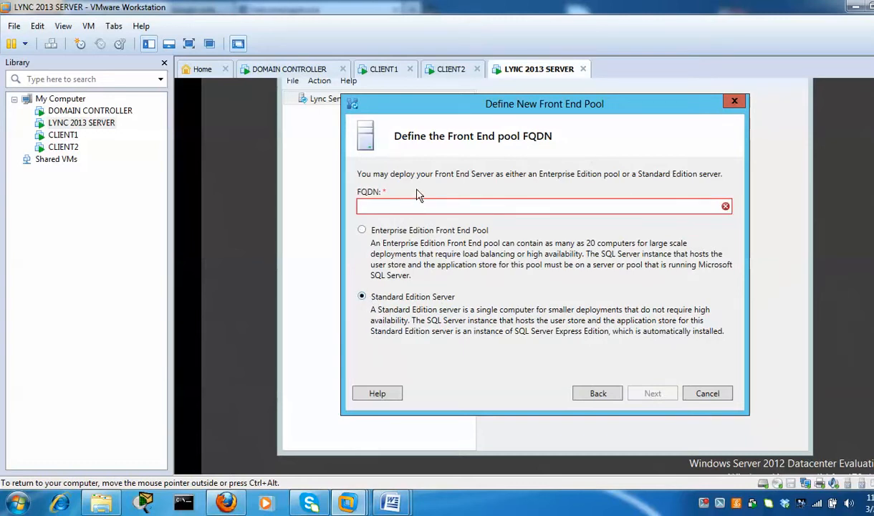
left_click(423, 205)
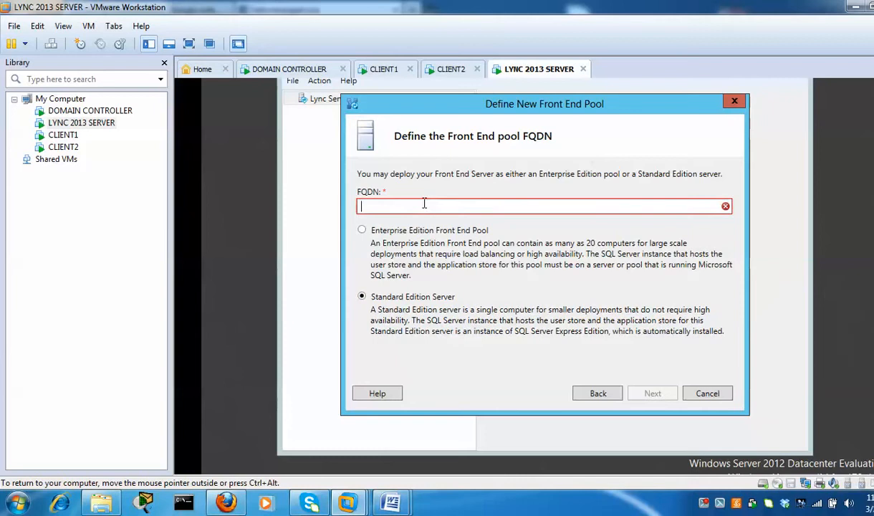
type("lync2013")
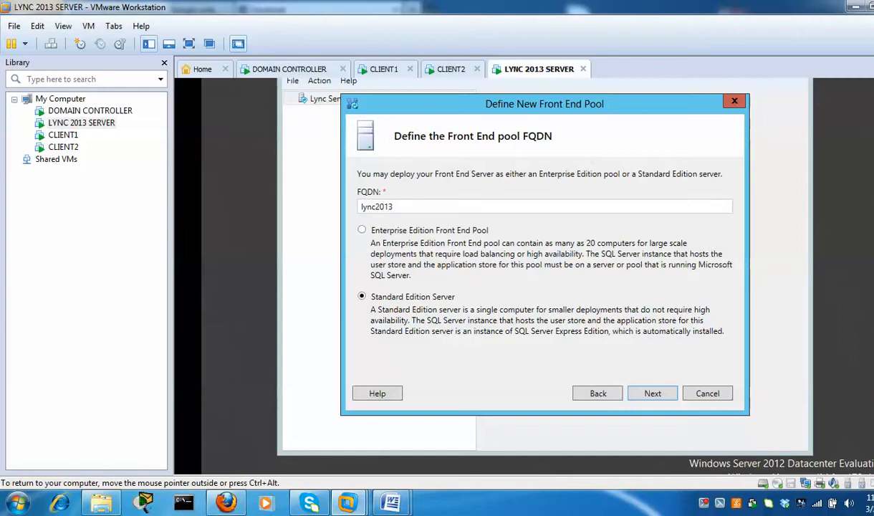
type(".pape.local")
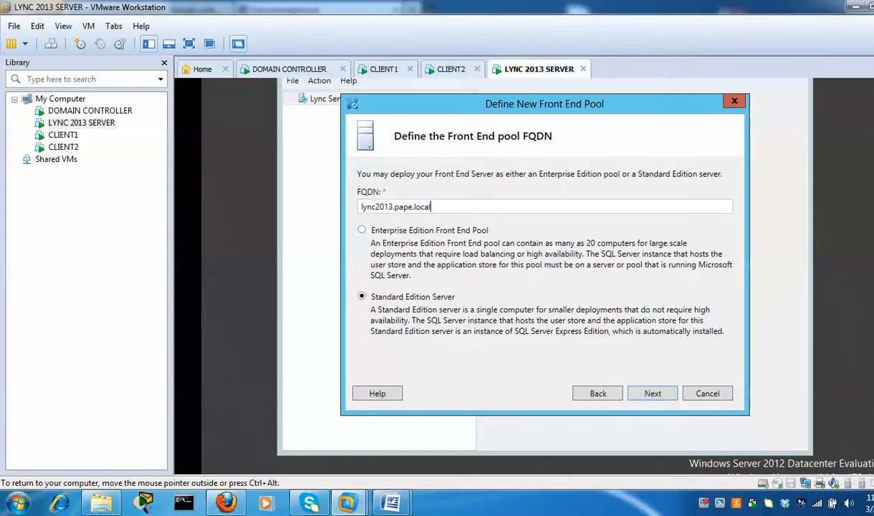
left_click(653, 393)
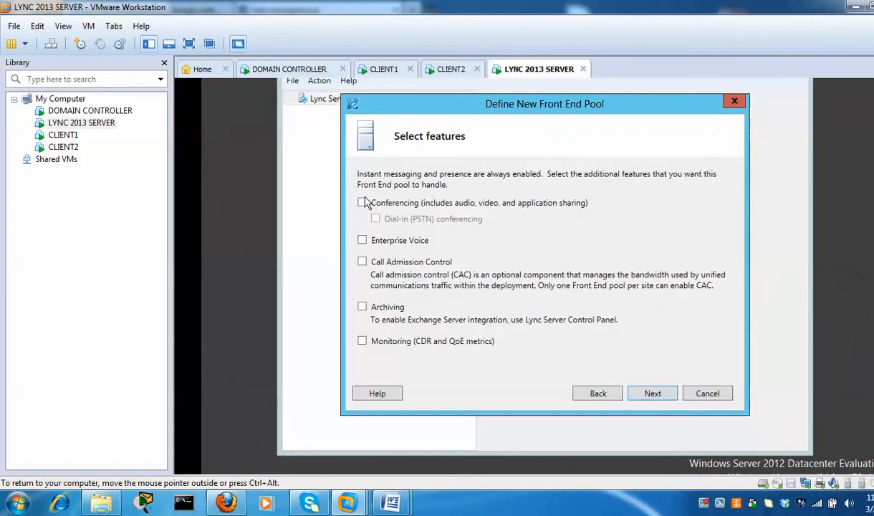
Enable Conferencing, Enterprise Voice and Call Admission Control, advancing to the file store page
left_click(363, 203)
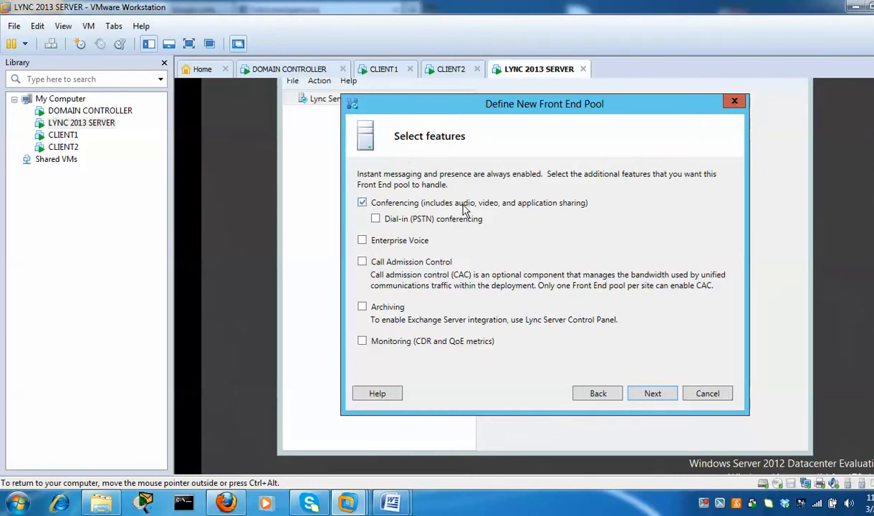
left_click(363, 241)
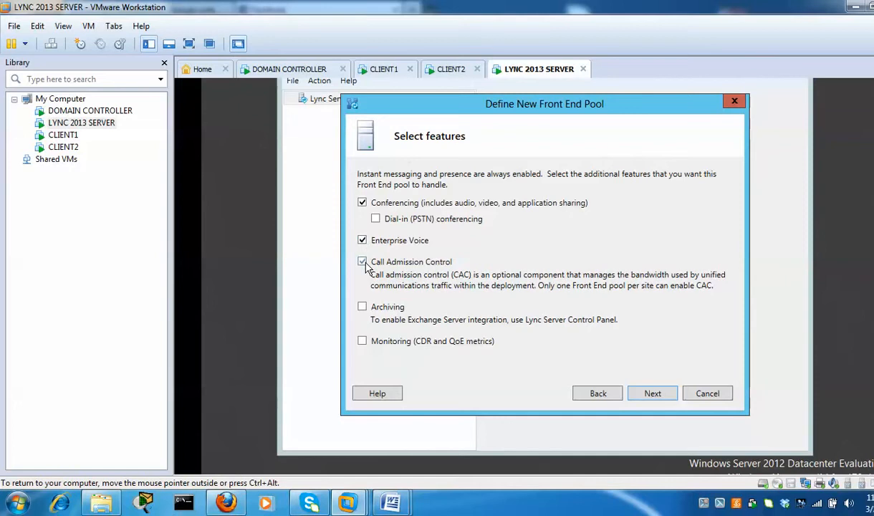
left_click(363, 262)
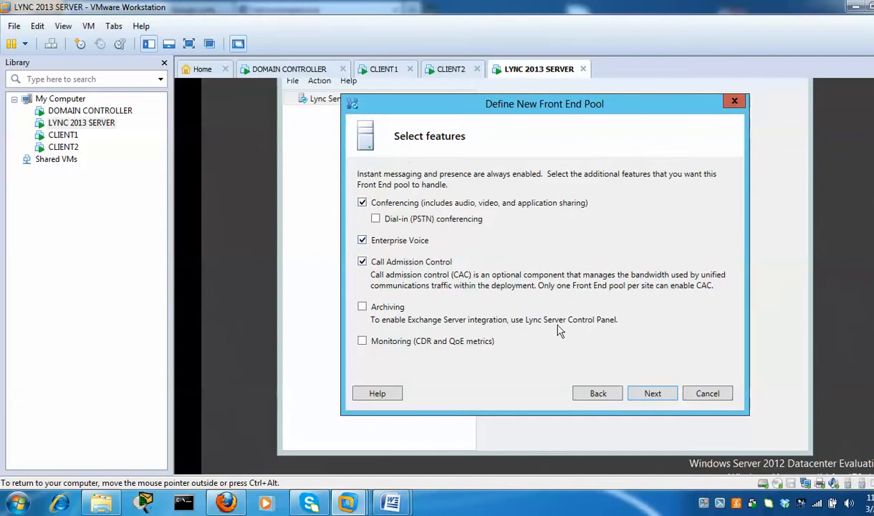
left_click(650, 395)
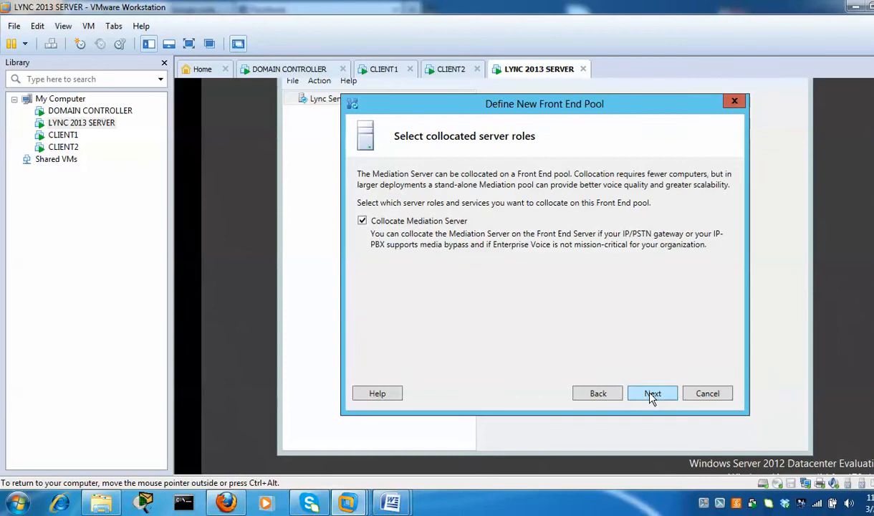
left_click(652, 396)
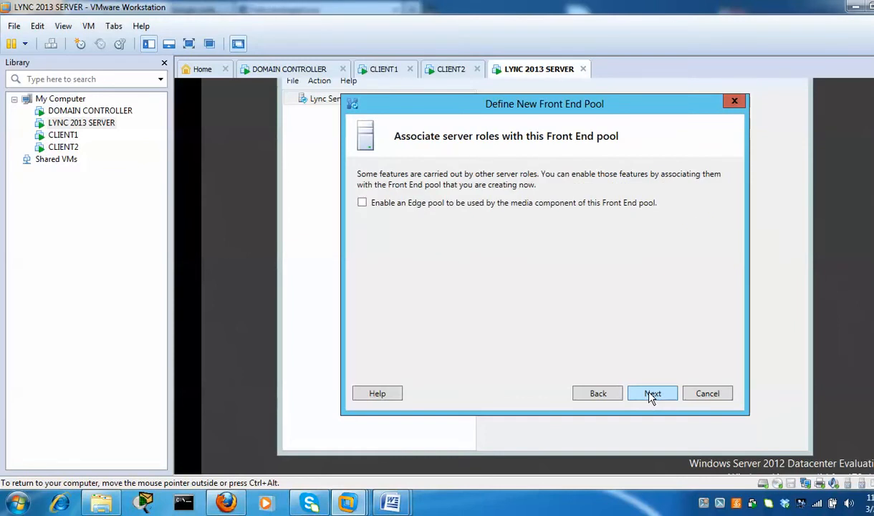
left_click(655, 396)
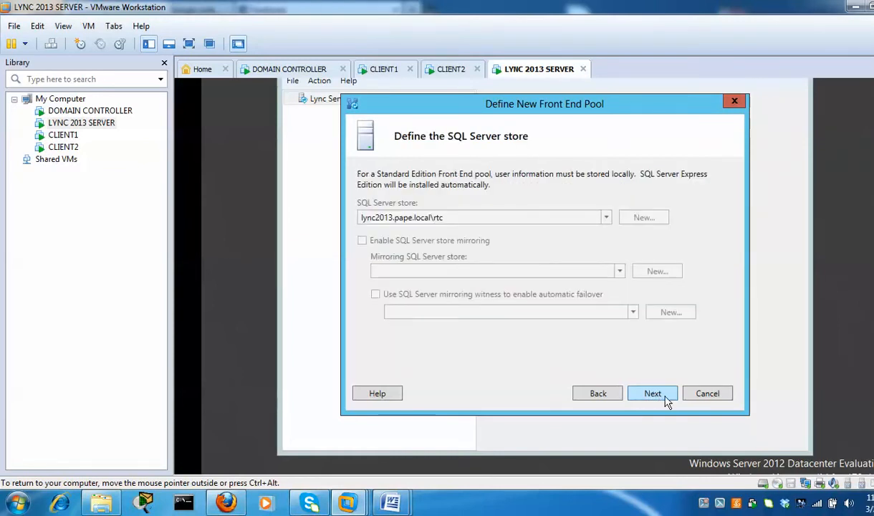
left_click(667, 401)
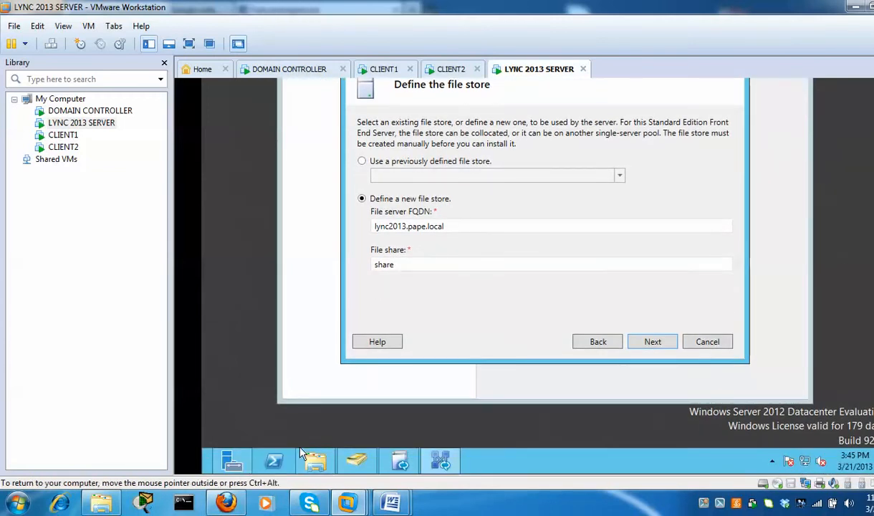
left_click(317, 464)
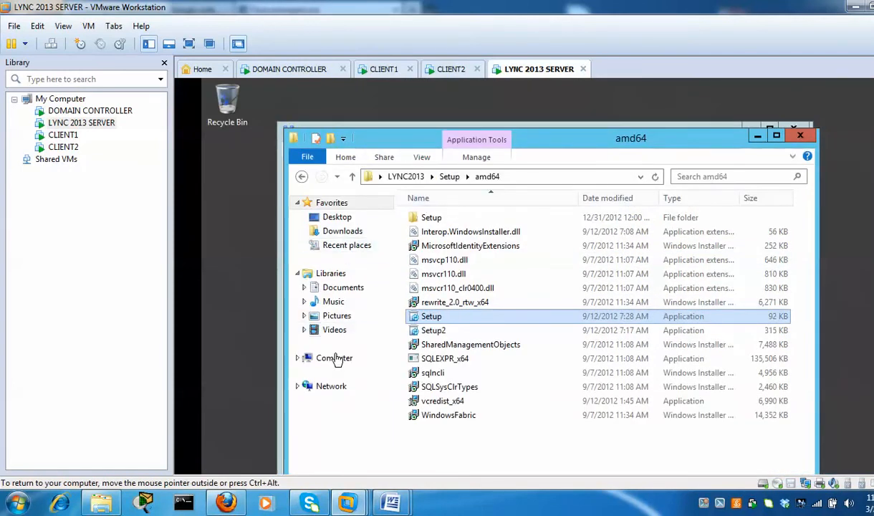
Create a new folder named share on the C: drive
left_click(335, 358)
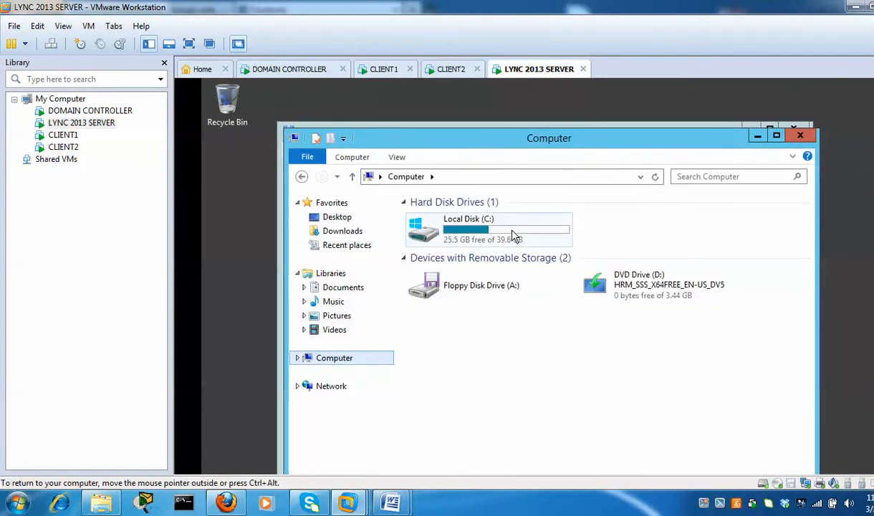
double_click(511, 236)
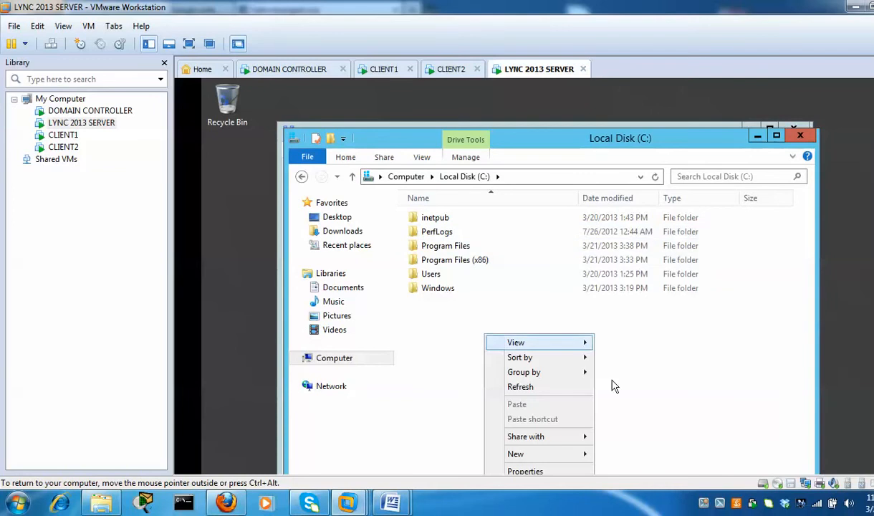
mouse_move(579, 459)
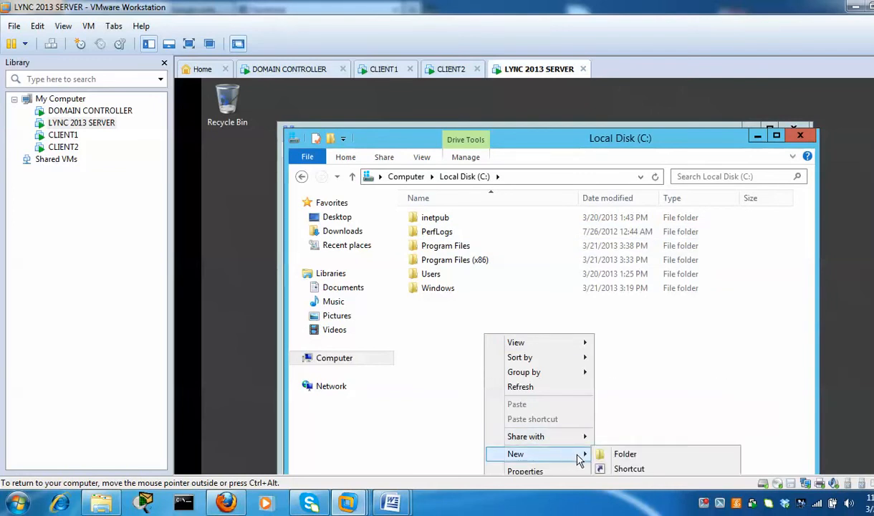
left_click(617, 454)
type("share")
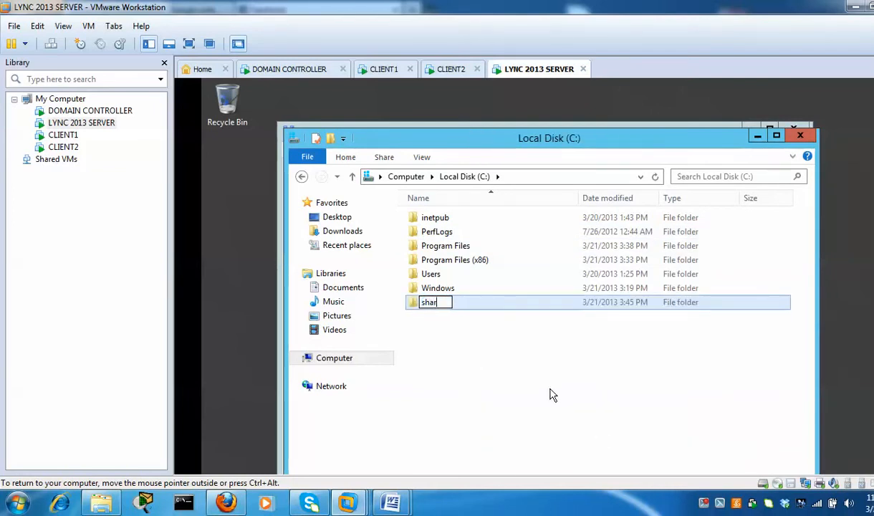
left_click(523, 366)
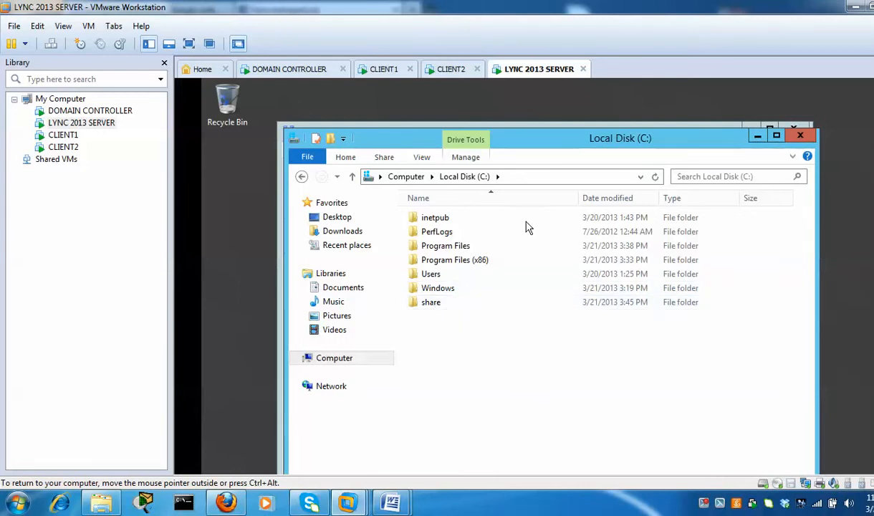
Check the file store page, then open the share folder's context menu
left_click(279, 434)
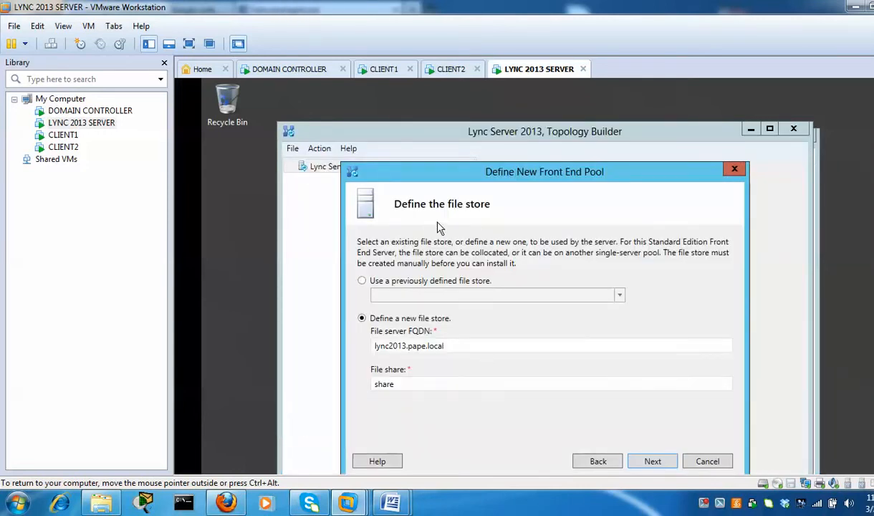
left_click(818, 170)
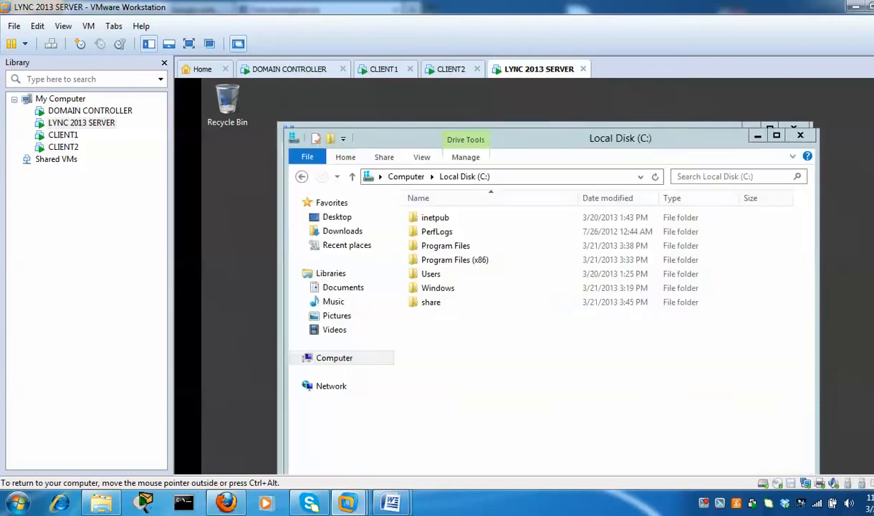
left_click(433, 304)
right_click(432, 304)
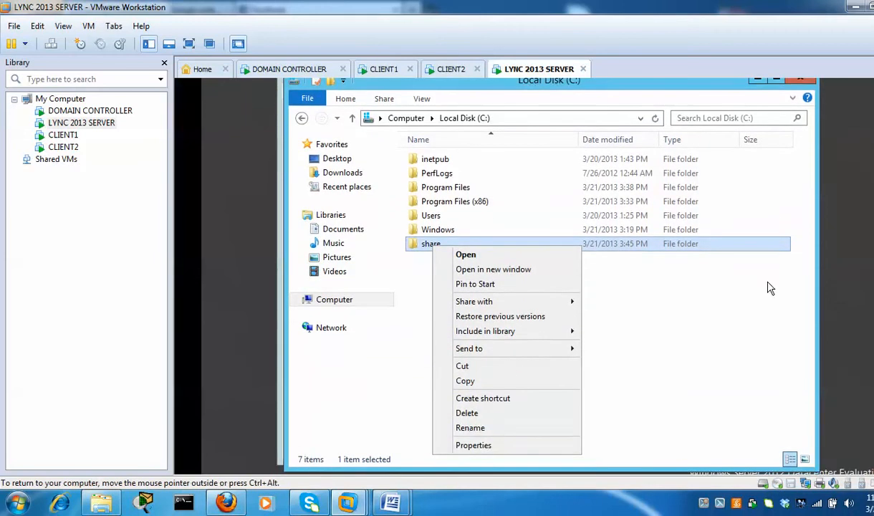
Share the share folder with Everyone given Full Control, then return to the file store page
left_click(469, 445)
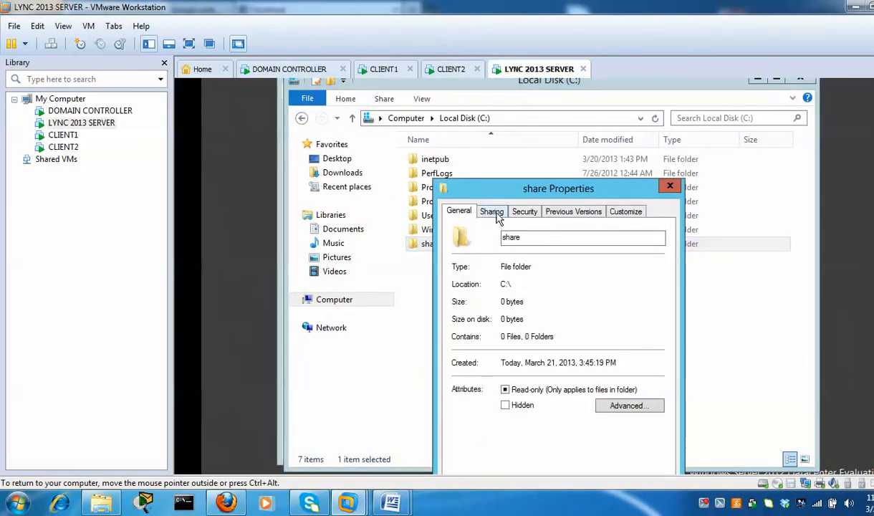
left_click(492, 213)
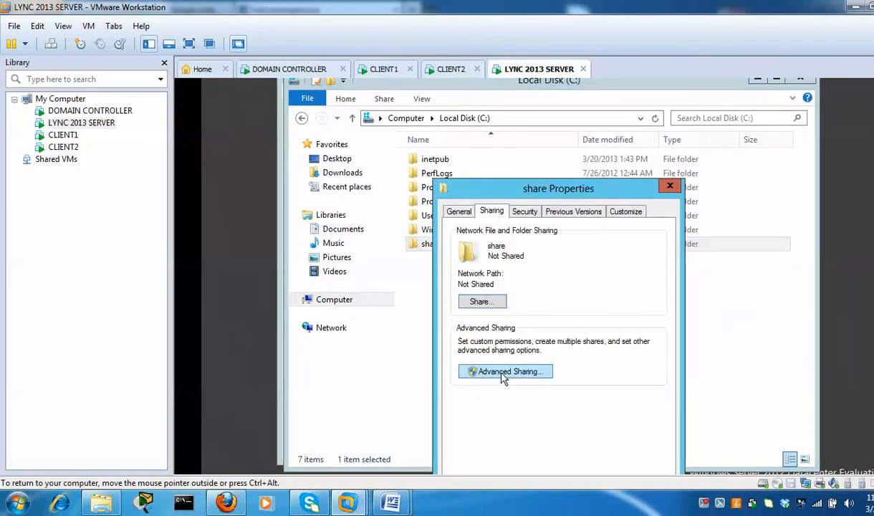
left_click(539, 376)
left_click(461, 239)
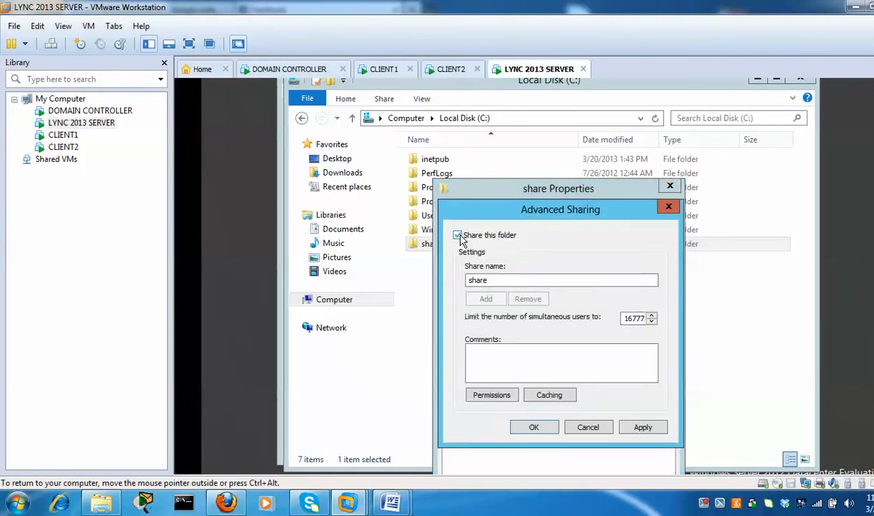
left_click(493, 396)
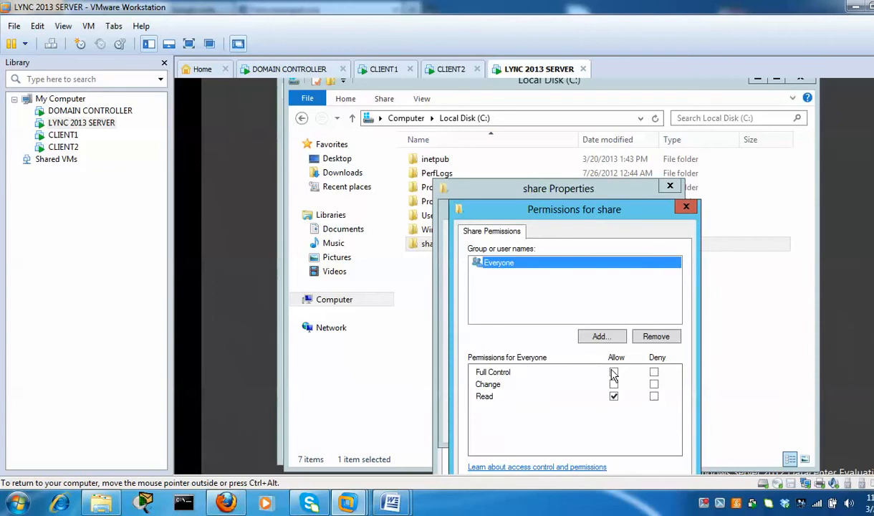
left_click(614, 372)
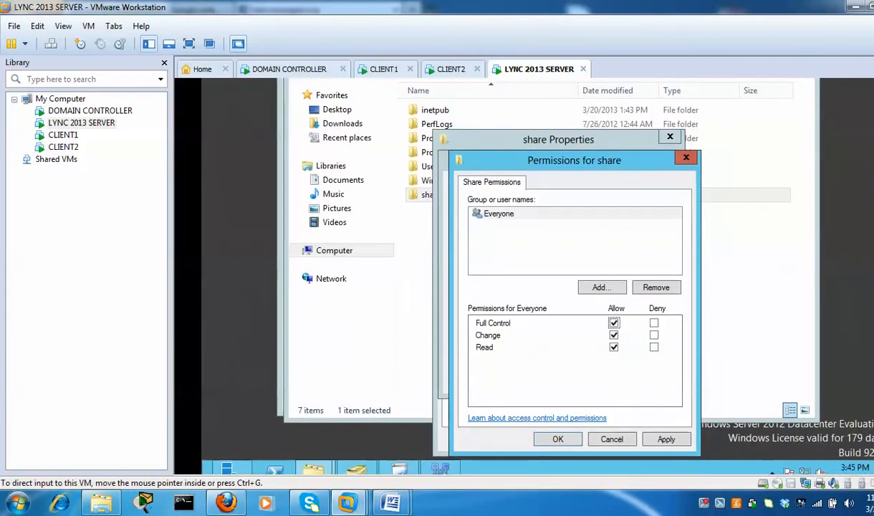
left_click(556, 439)
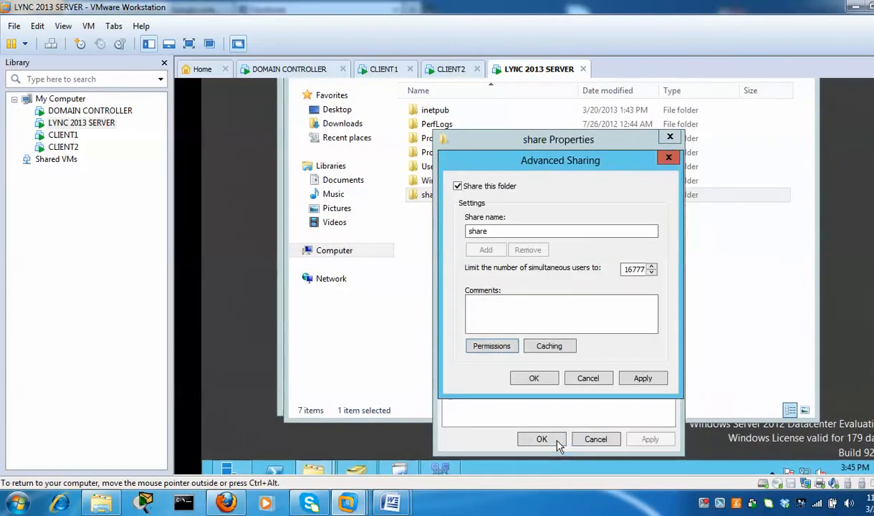
left_click(536, 379)
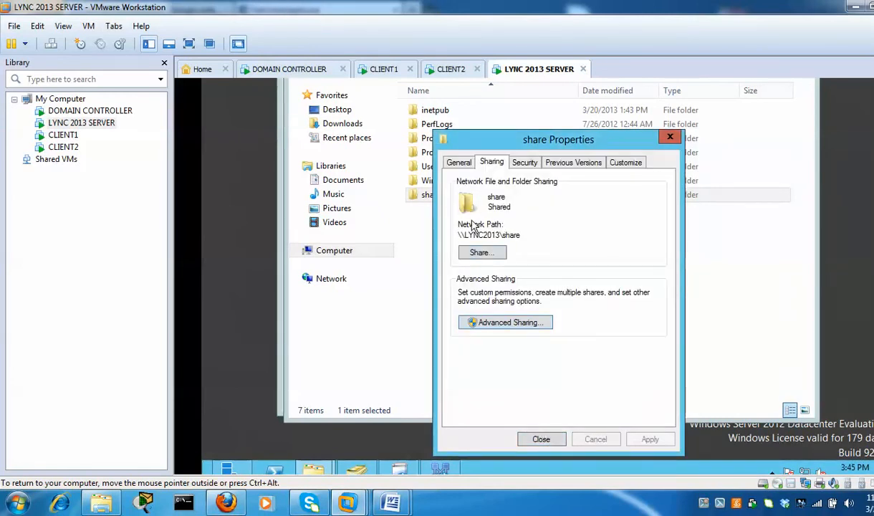
left_click(541, 438)
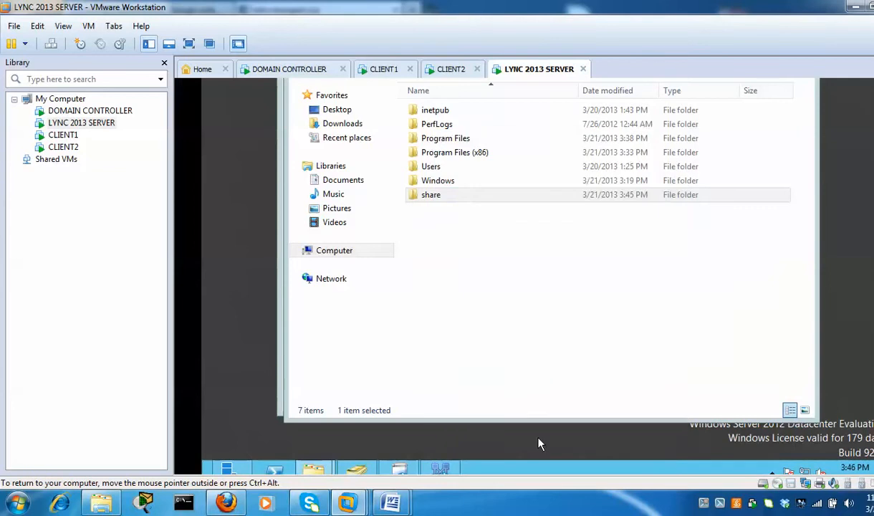
left_click(280, 409)
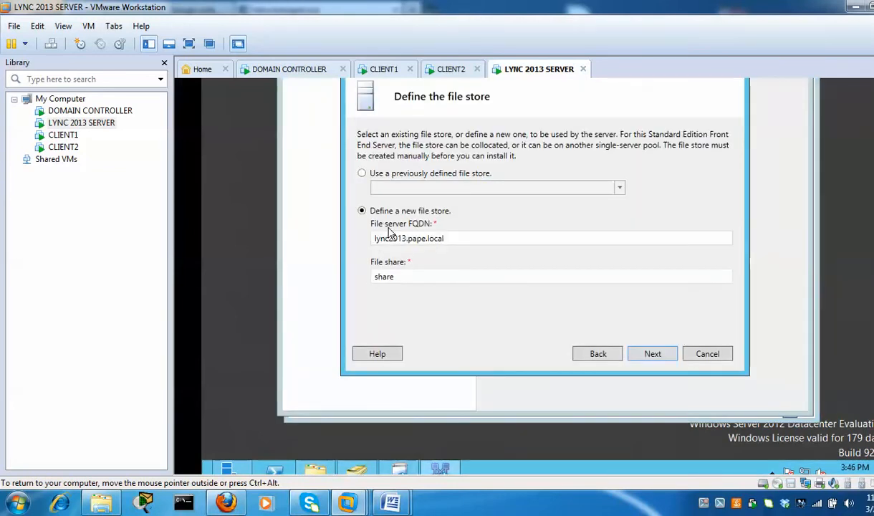
Accept the file store and change the external base URL to lync2013.pape.org
left_click(653, 354)
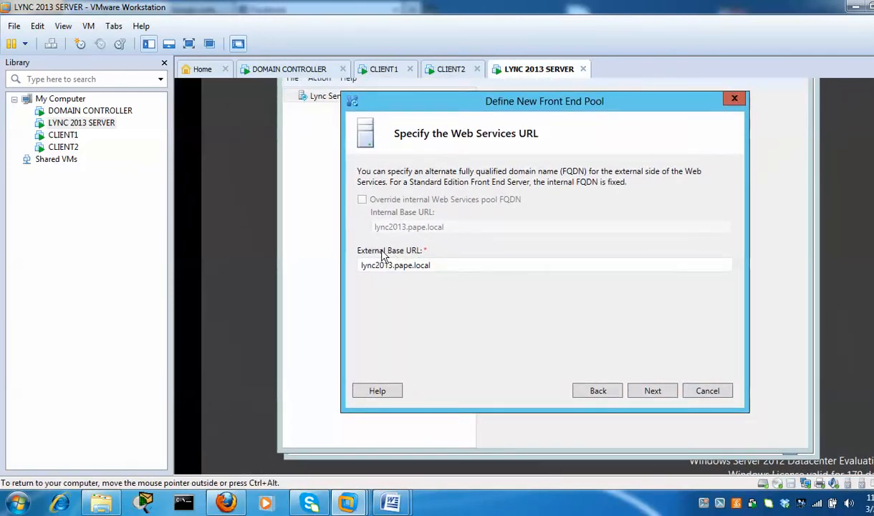
double_click(441, 265)
left_click(462, 266)
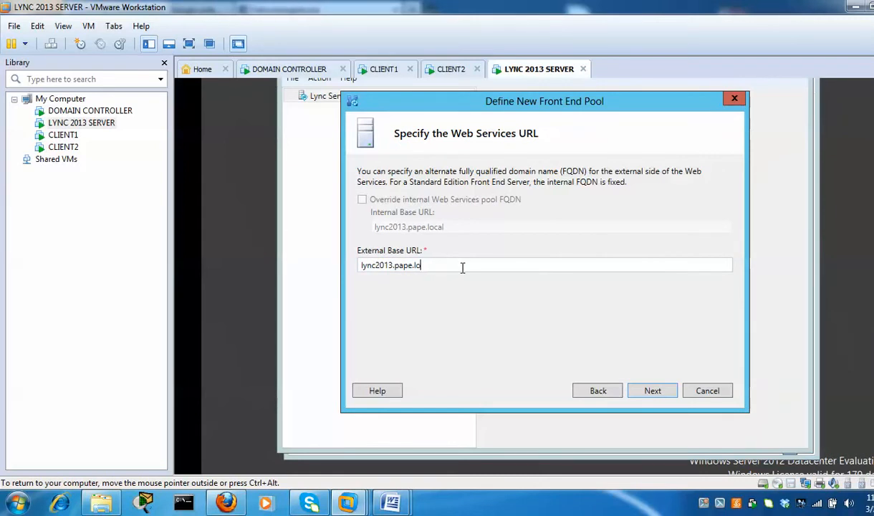
key("BackSpace")
key("BackSpace")
key("BackSpace")
type(".c")
left_click(667, 393)
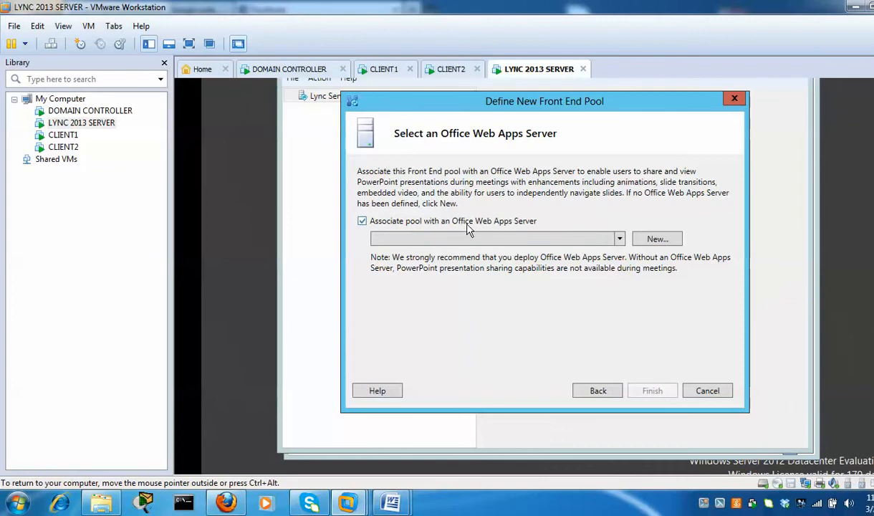
Add a new Office Web Apps Server named owa and finish the pool wizard
left_click(673, 246)
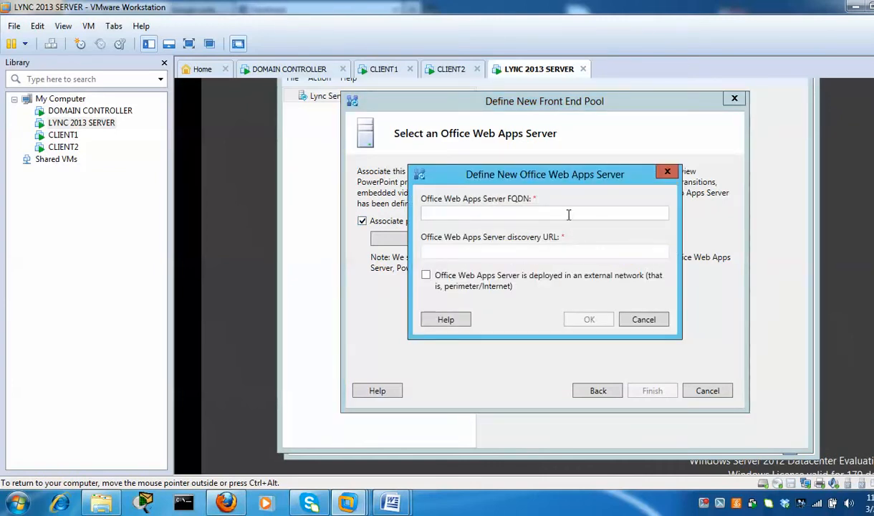
type("owa")
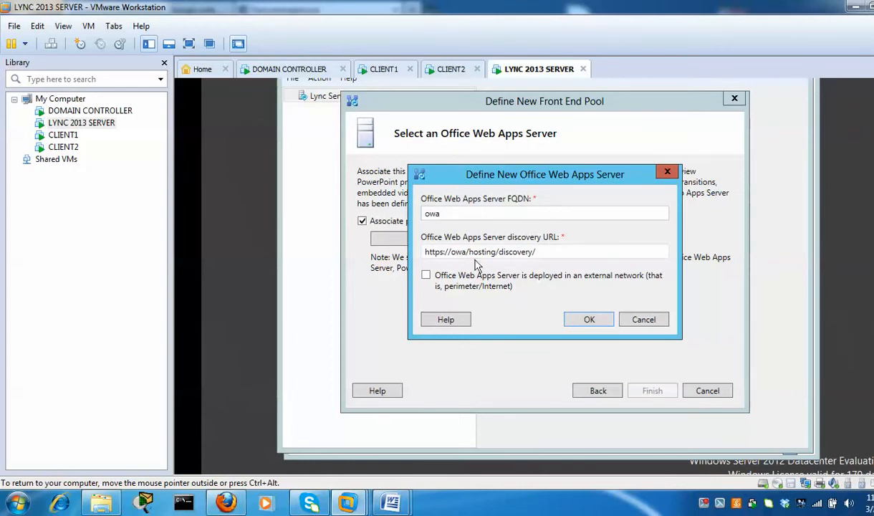
left_click(601, 321)
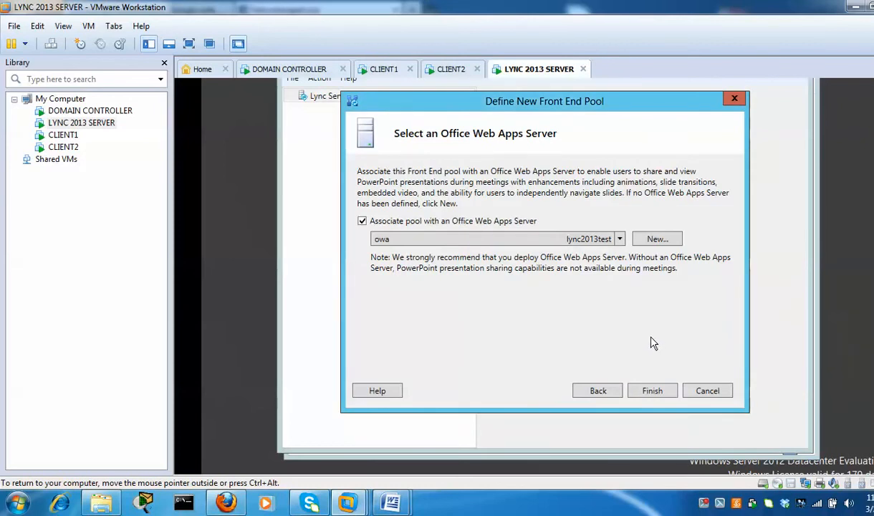
left_click(655, 395)
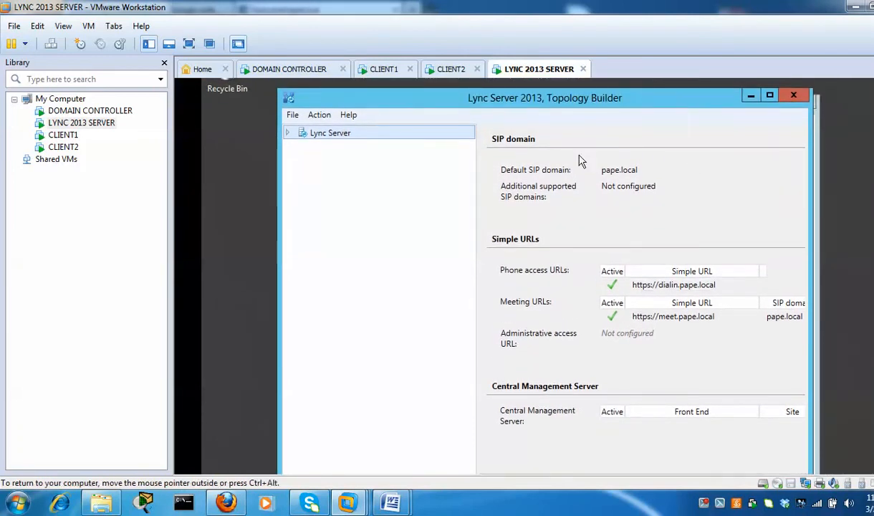
left_click(287, 134)
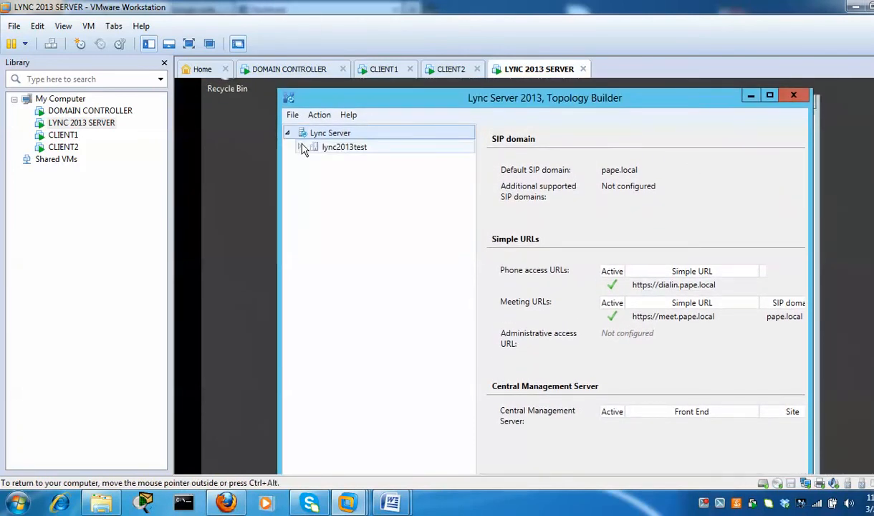
right_click(321, 134)
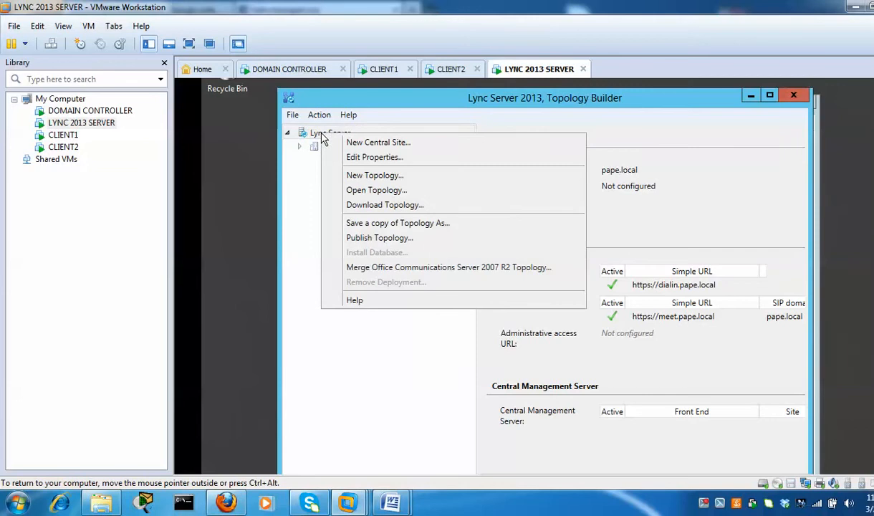
left_click(306, 166)
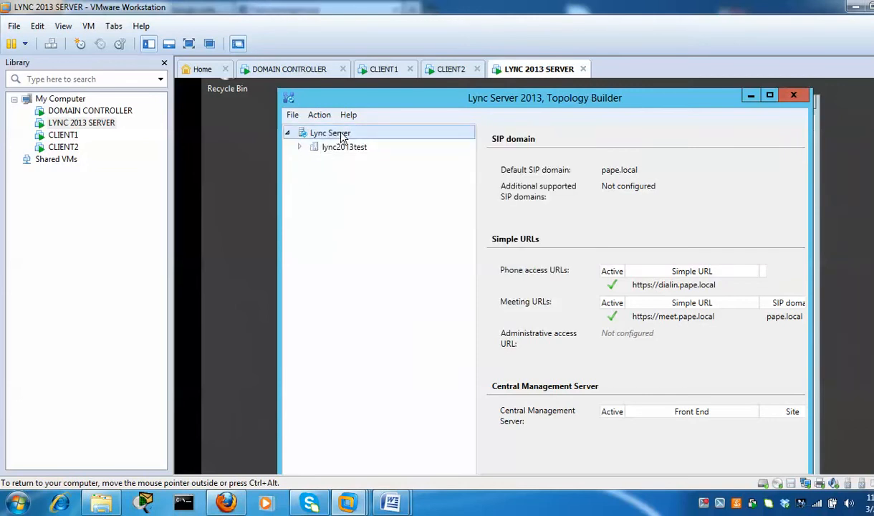
left_click(298, 146)
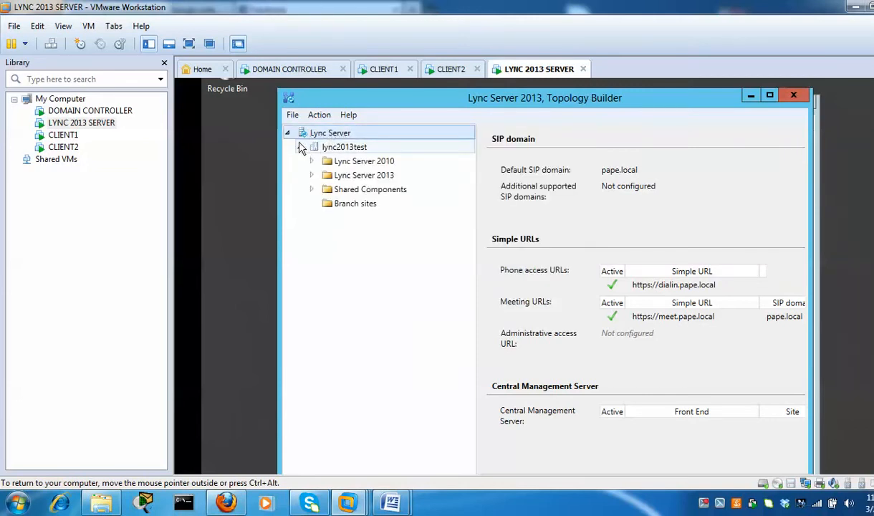
left_click(287, 132)
right_click(342, 137)
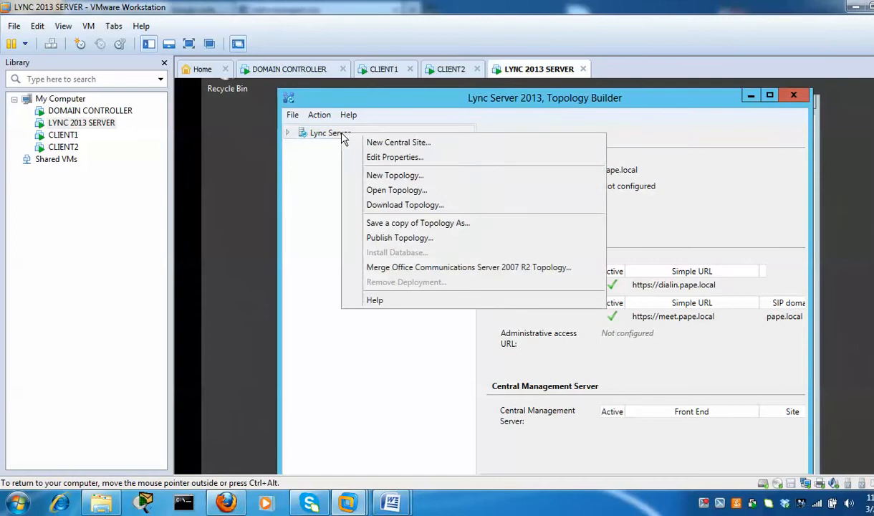
left_click(419, 164)
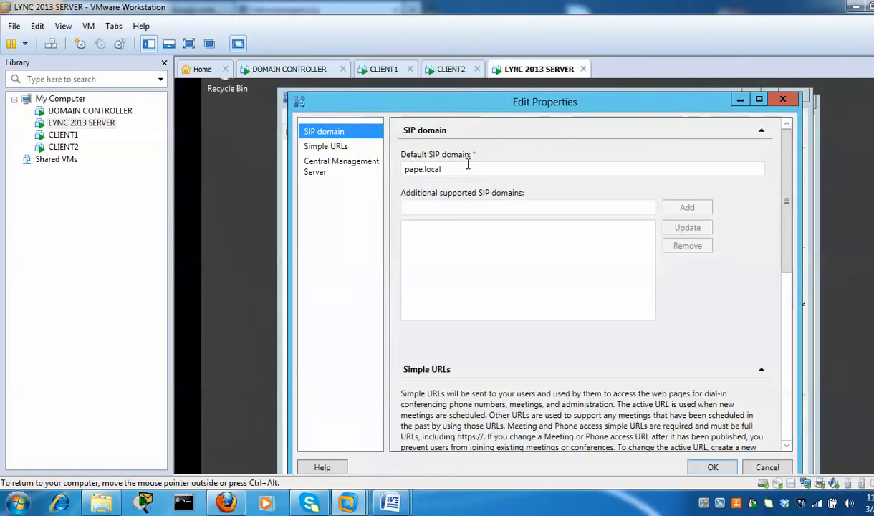
left_click(334, 147)
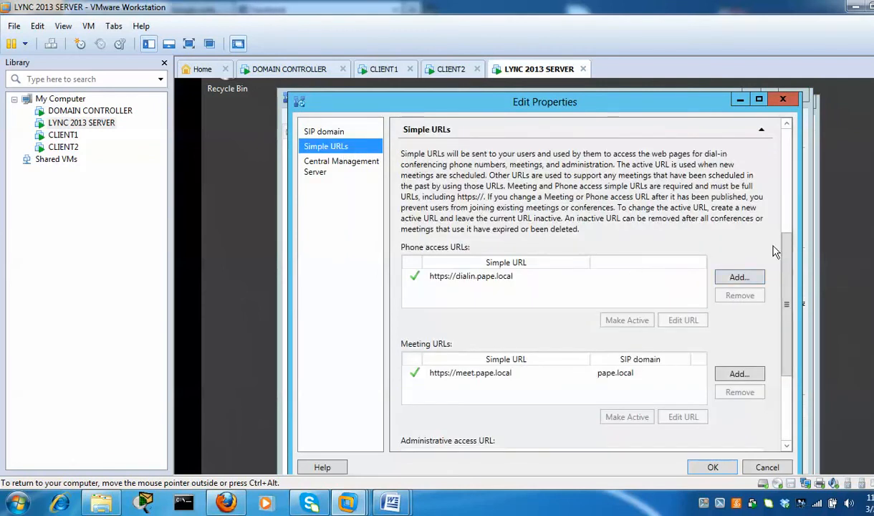
left_click_drag(784, 320, 785, 385)
left_click(591, 308)
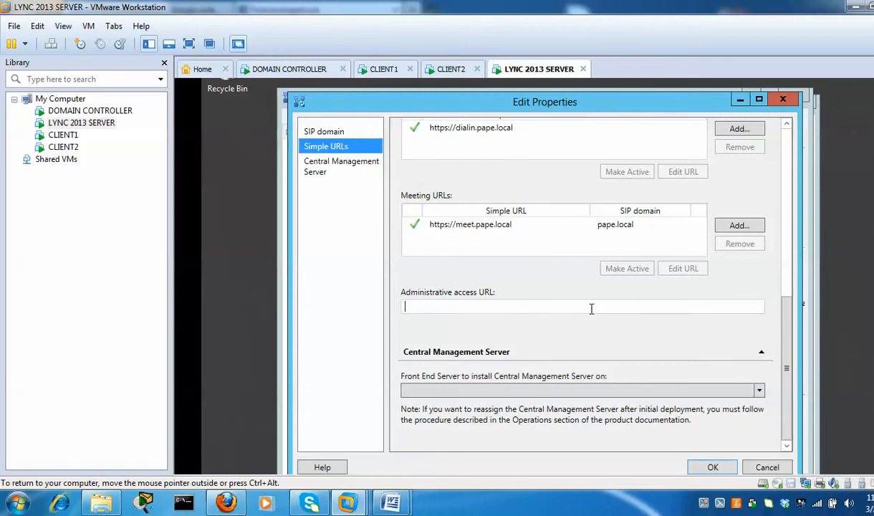
type("h")
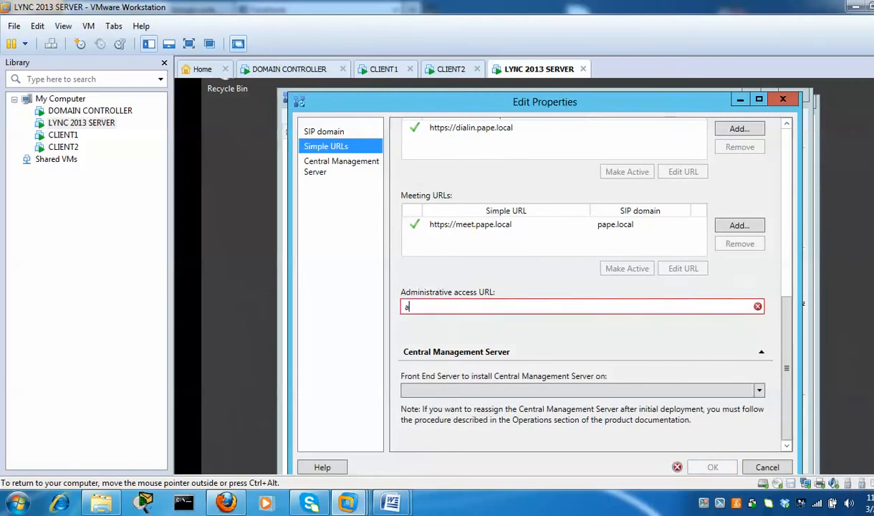
key("BackSpace")
type("https://admin.pape")
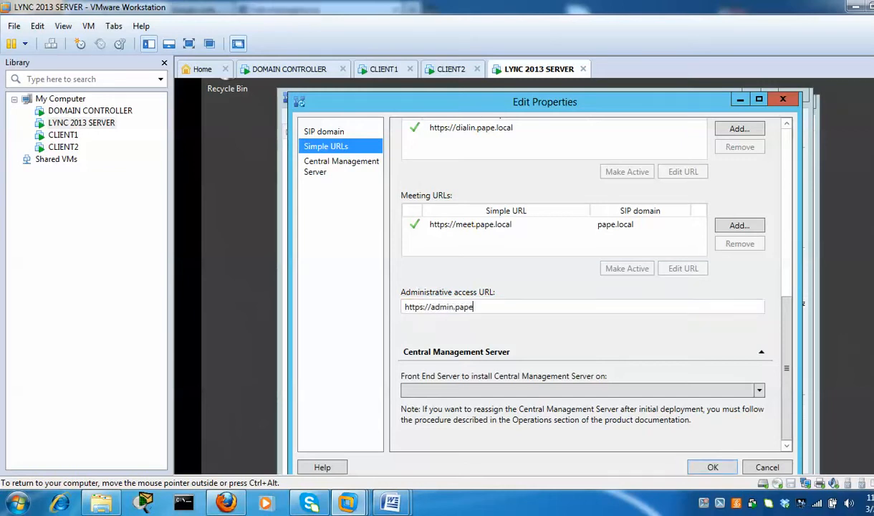
type(".local")
Select lync2013.pape.local as the Central Management Server and save the properties
left_click(324, 171)
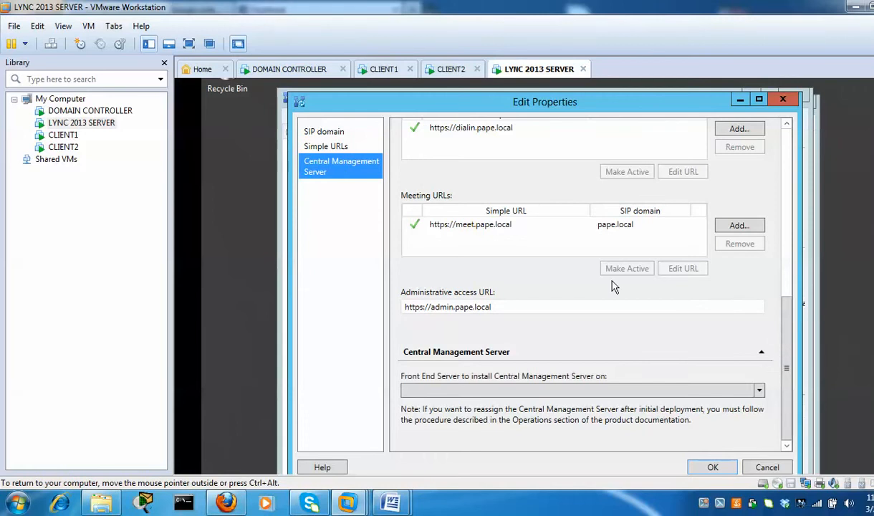
left_click(760, 393)
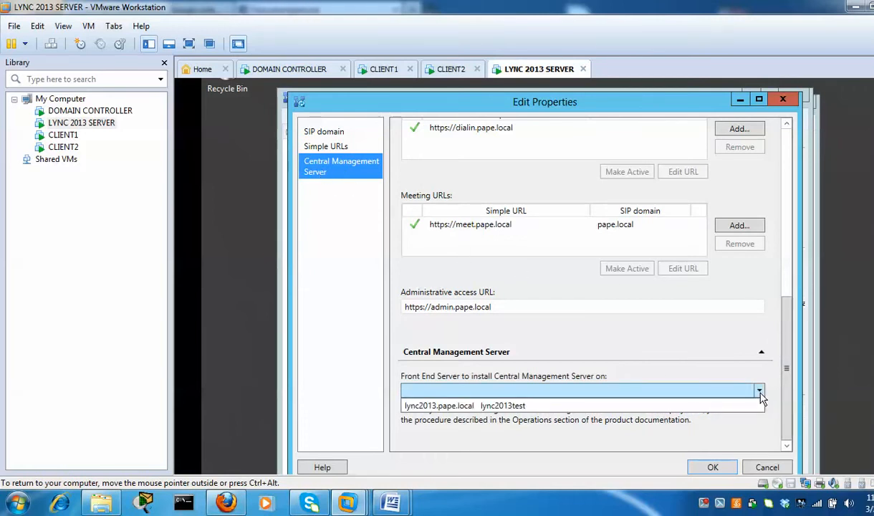
left_click(660, 410)
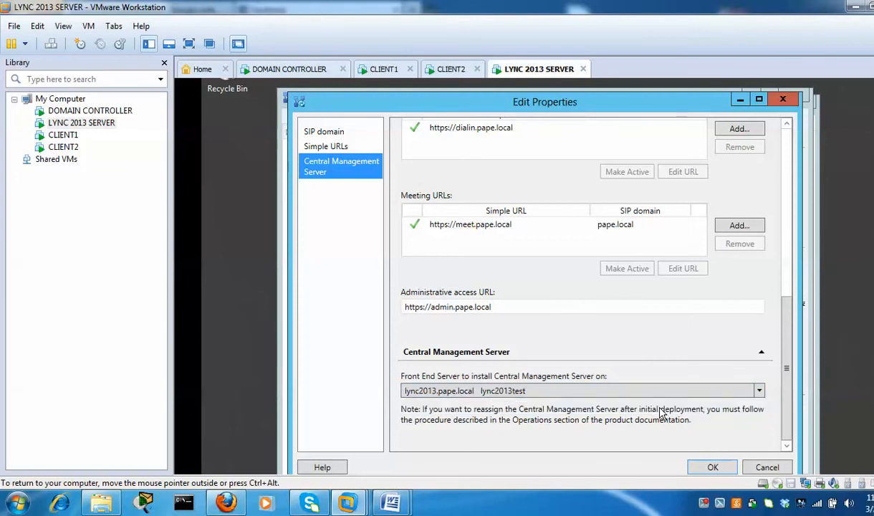
left_click(711, 468)
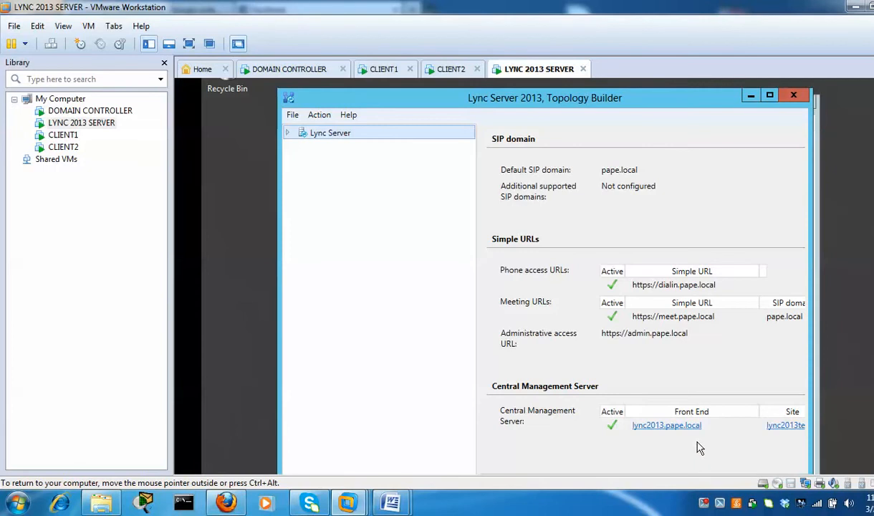
Publish the Lync topology with the Central Management store on lync2013.pape.local, then finish the wizard
right_click(338, 134)
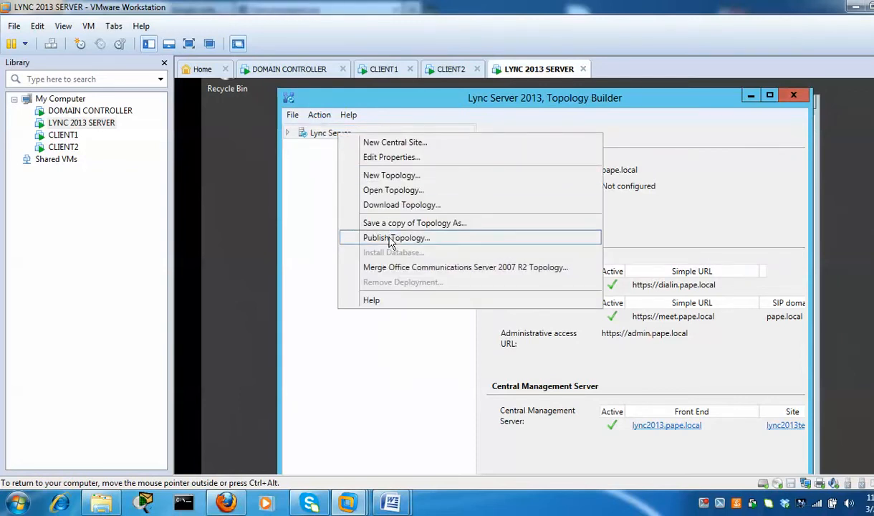
left_click(412, 243)
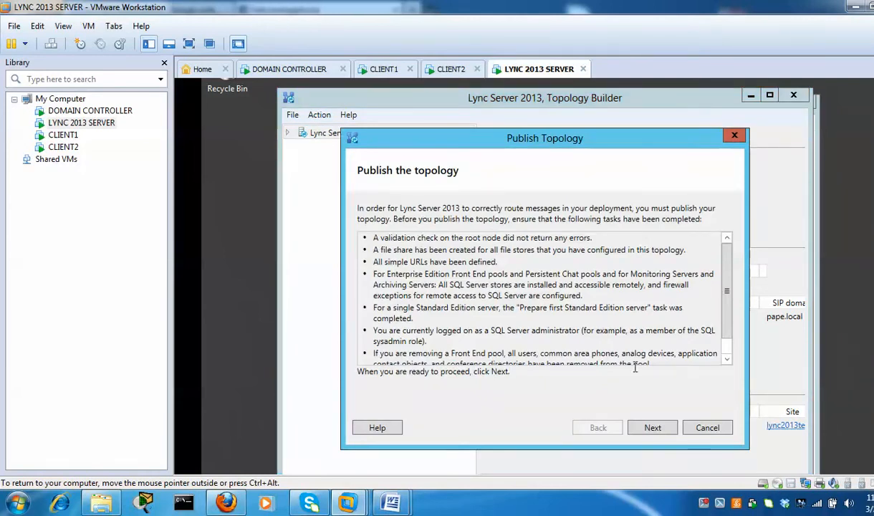
left_click(652, 428)
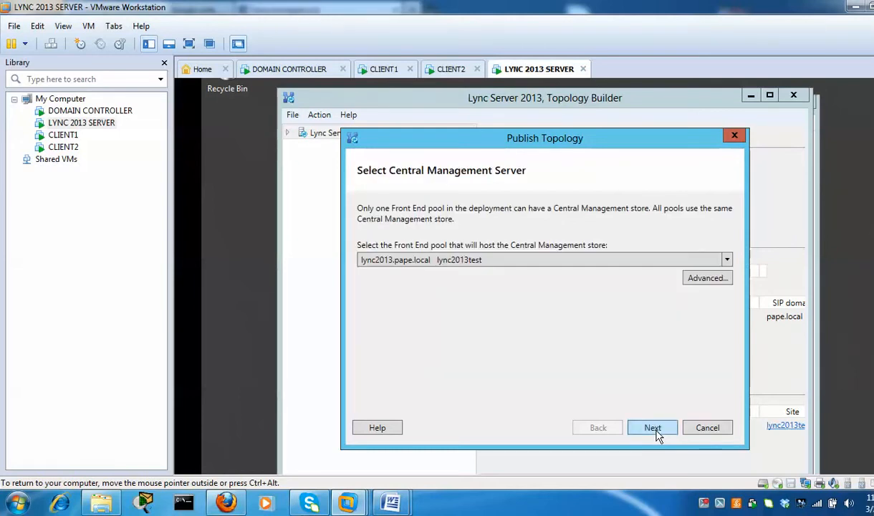
left_click(656, 434)
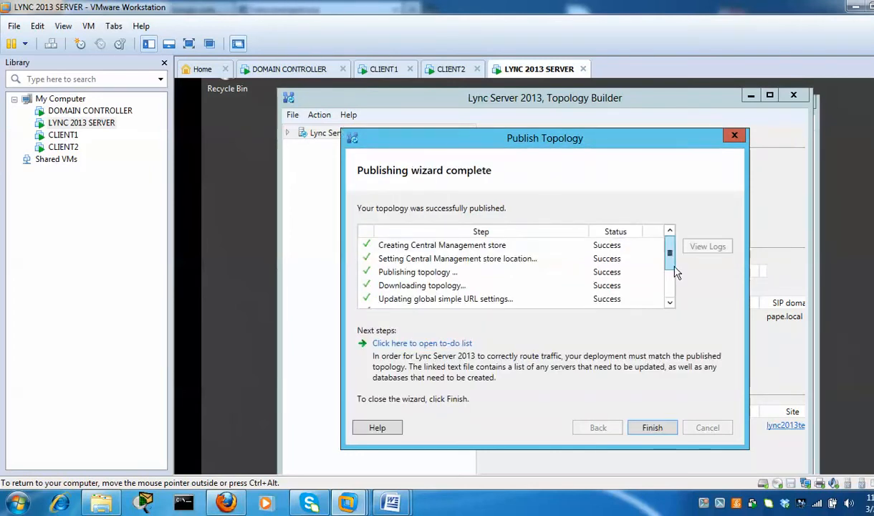
left_click_drag(672, 265, 673, 320)
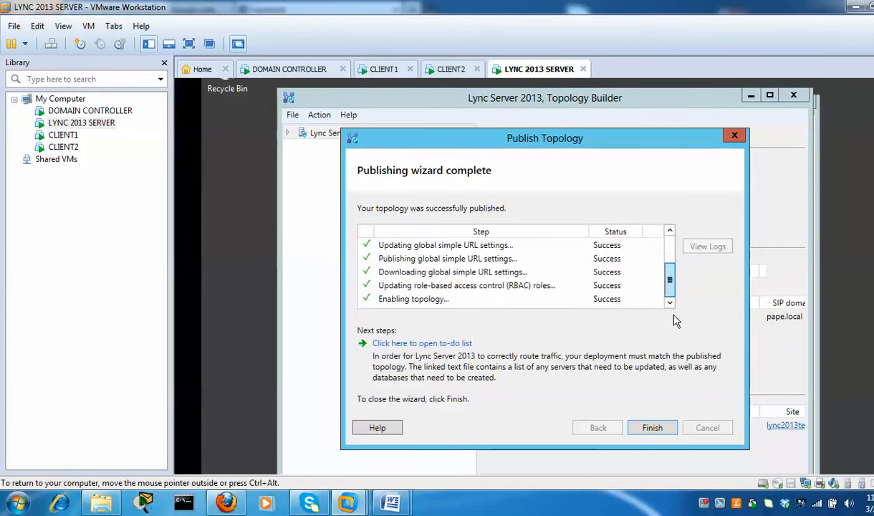
left_click(652, 428)
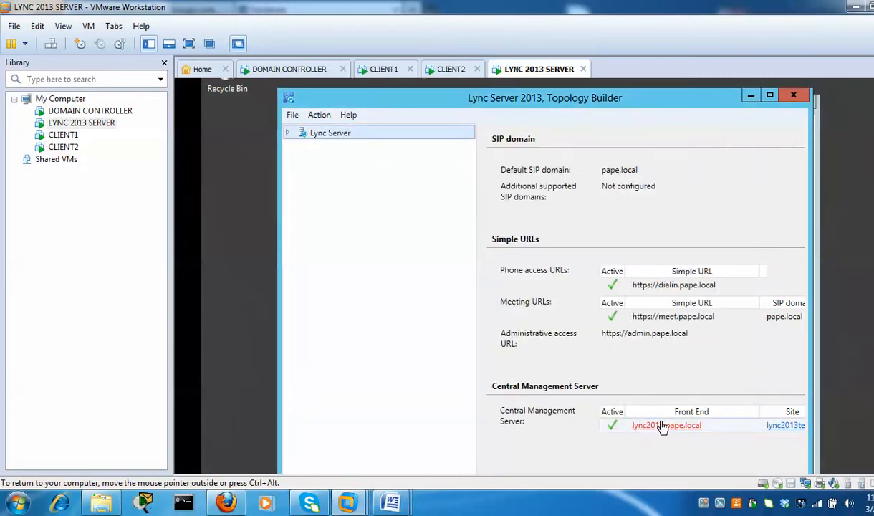
Close Topology Builder and the Local Disk (C:) window to reveal the Deployment Wizard
left_click(793, 98)
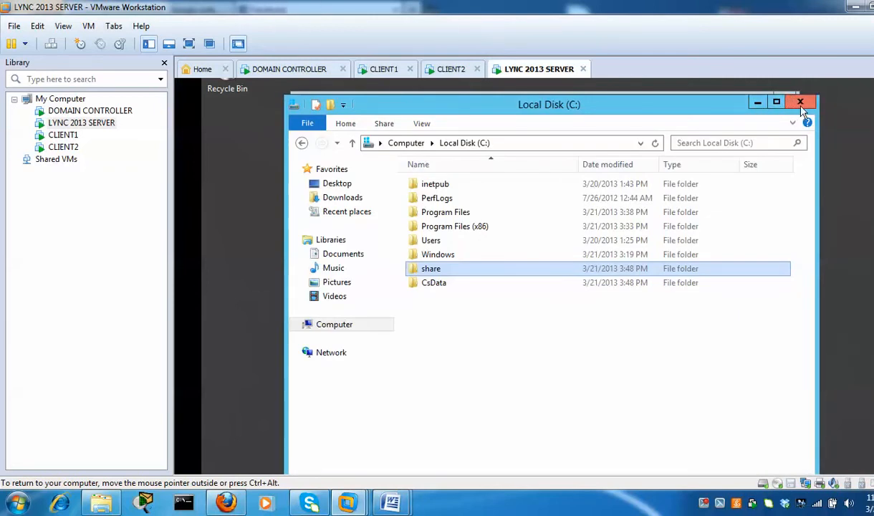
left_click(758, 104)
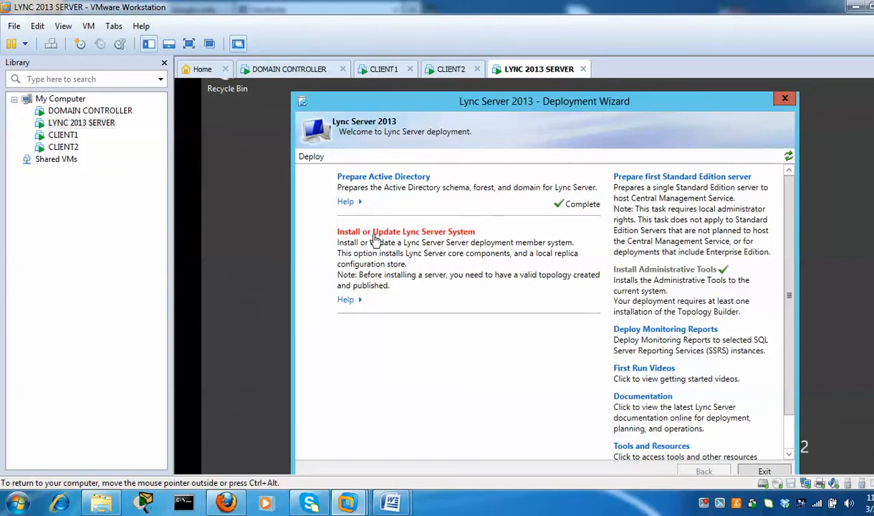
Start Step 1, retrieving the local configuration store from the Central Management store, then switch to the DOMAIN CONTROLLER VM
left_click(465, 236)
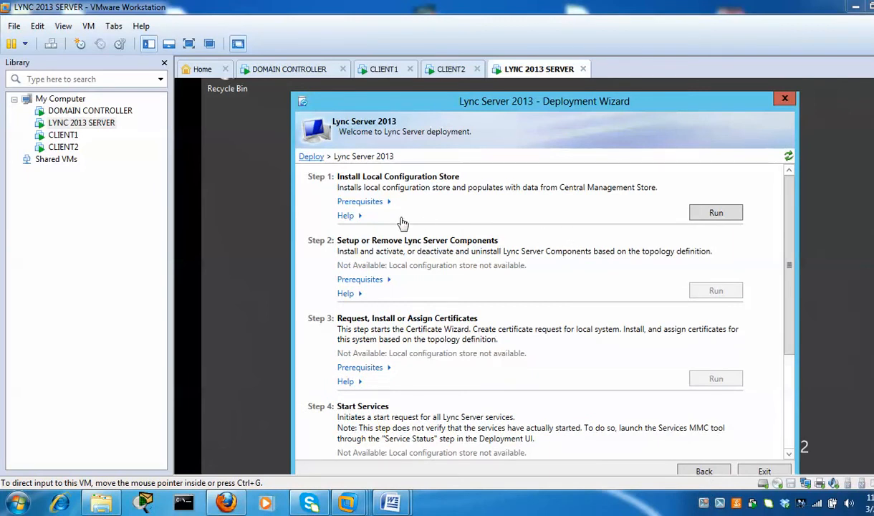
left_click(731, 219)
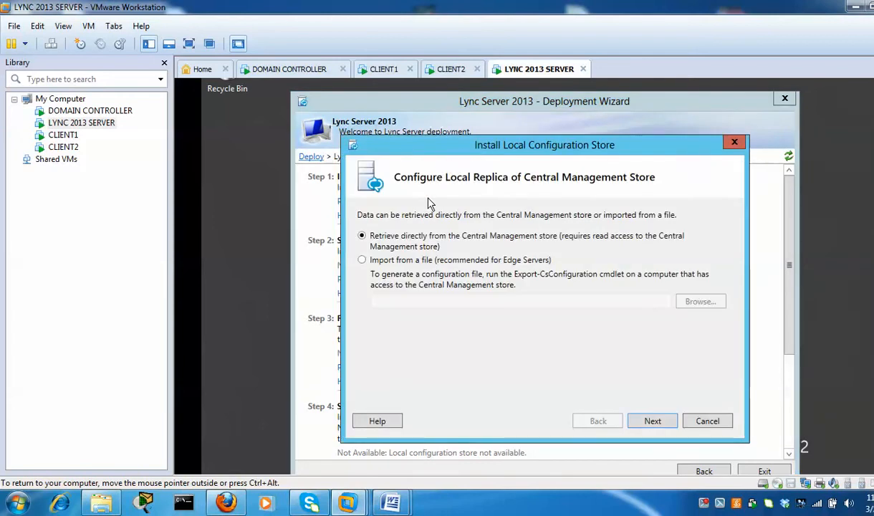
left_click(650, 423)
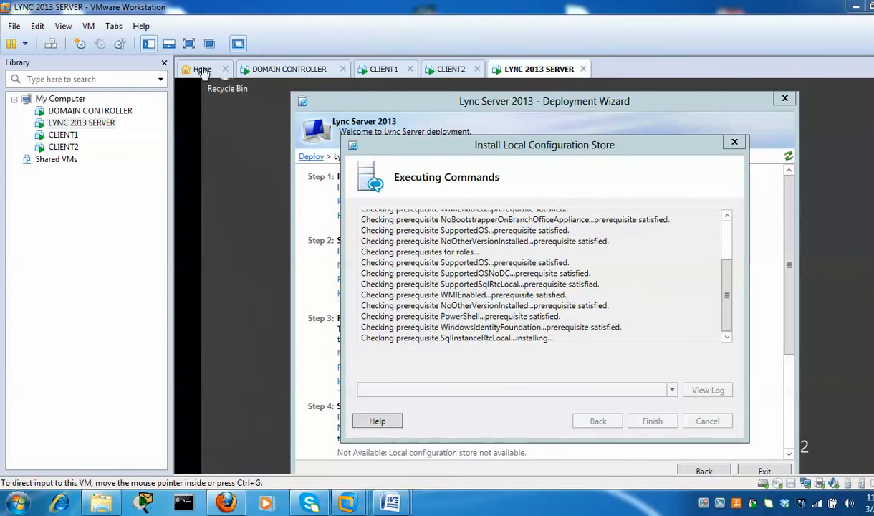
left_click(292, 70)
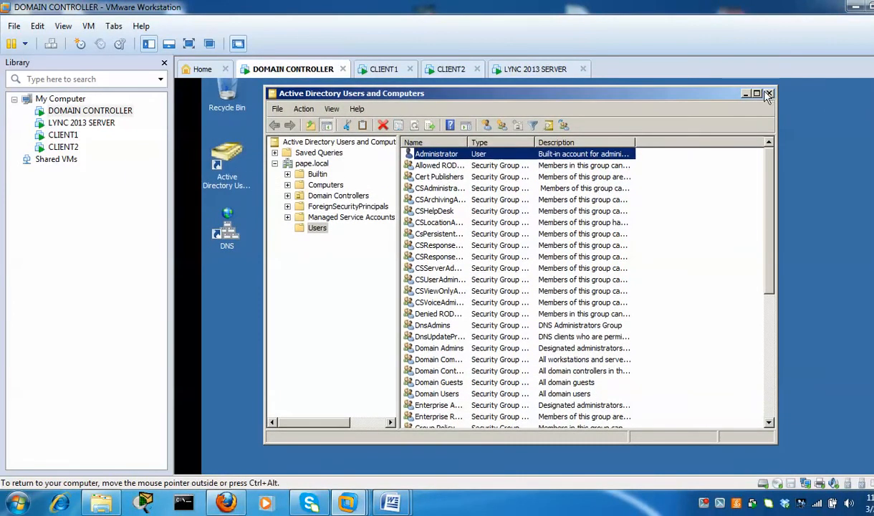
Close Active Directory Users and Computers and show pape.local's host records, checking lync2013 and client1-PC
left_click(769, 94)
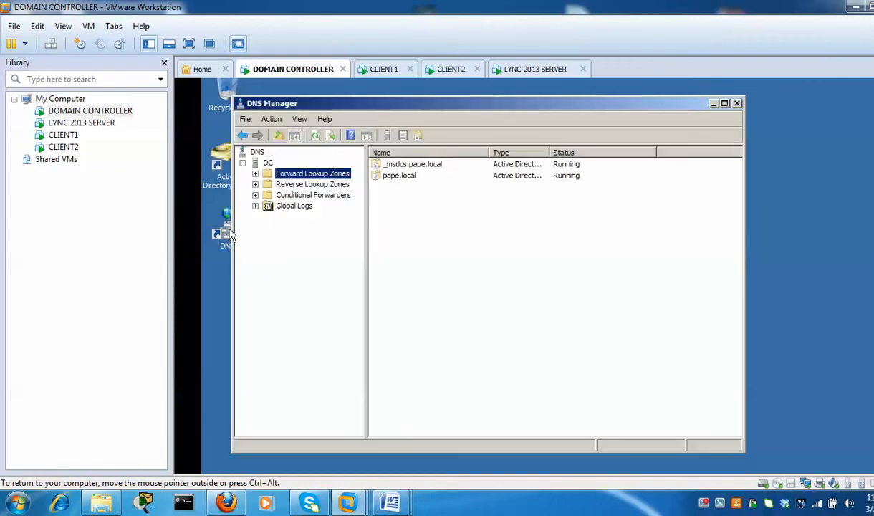
left_click(255, 174)
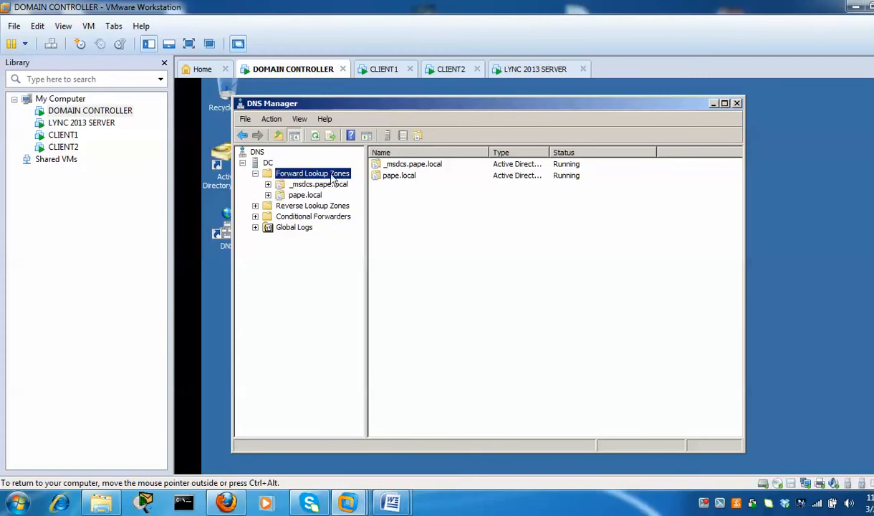
double_click(307, 195)
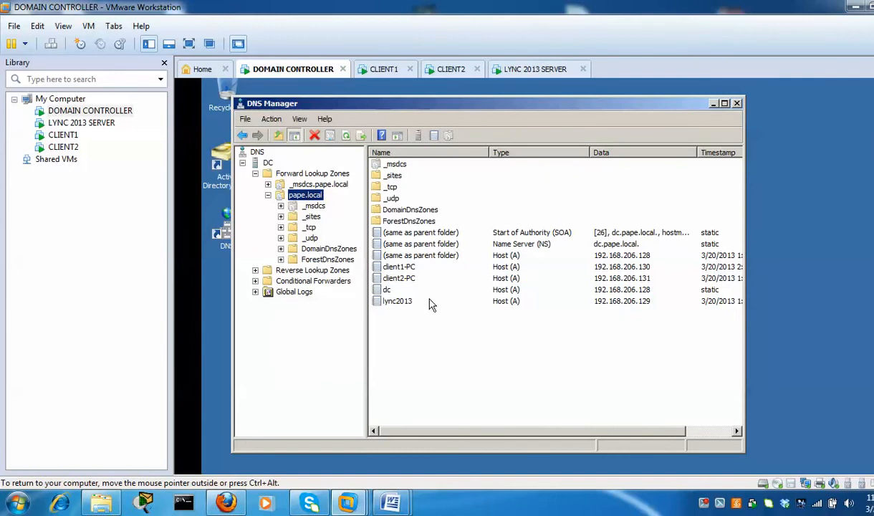
left_click(407, 301)
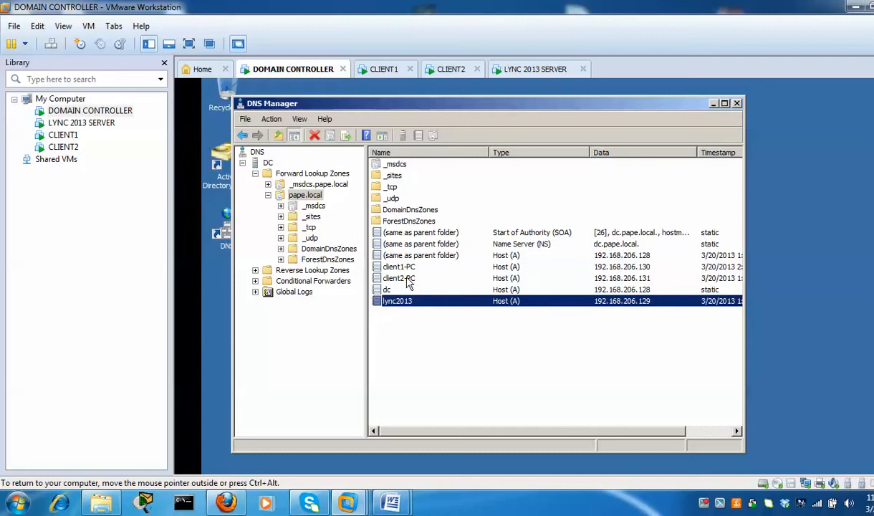
left_click(386, 266)
Add an admin host record pointing to 192.168.206.129 in the pape.local zone
left_click(387, 278)
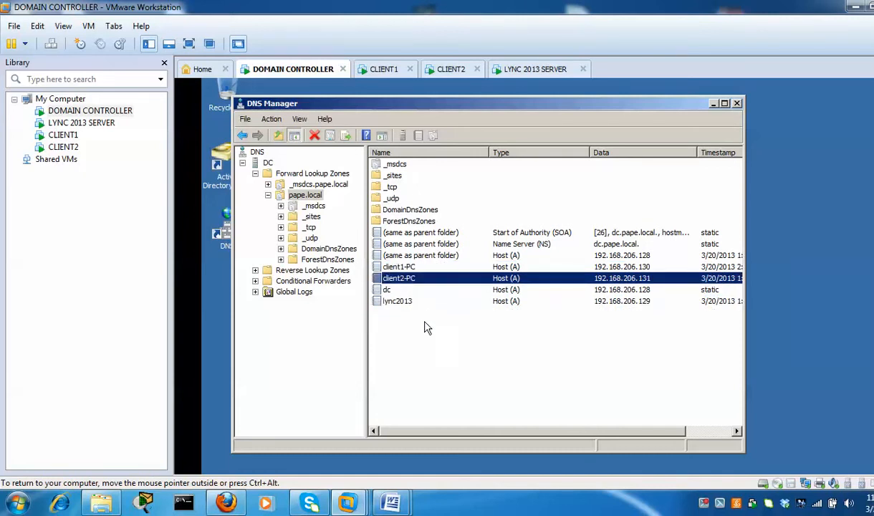
right_click(371, 328)
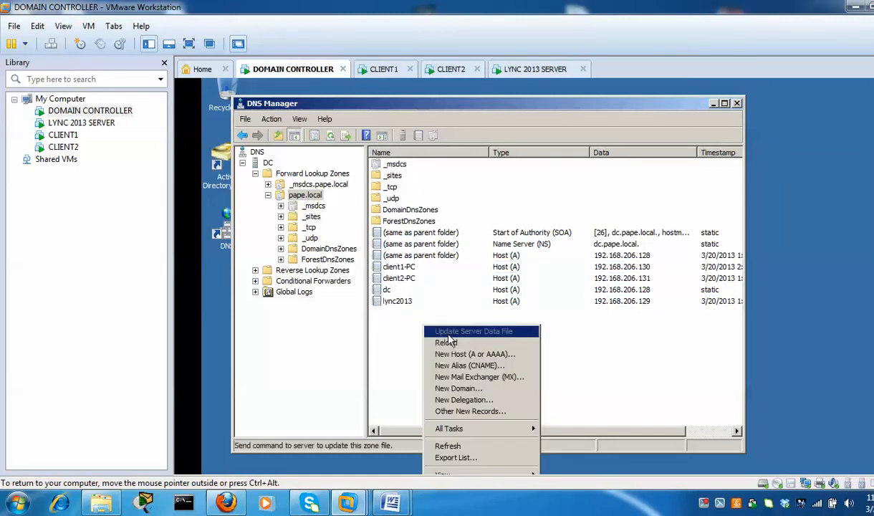
left_click(444, 351)
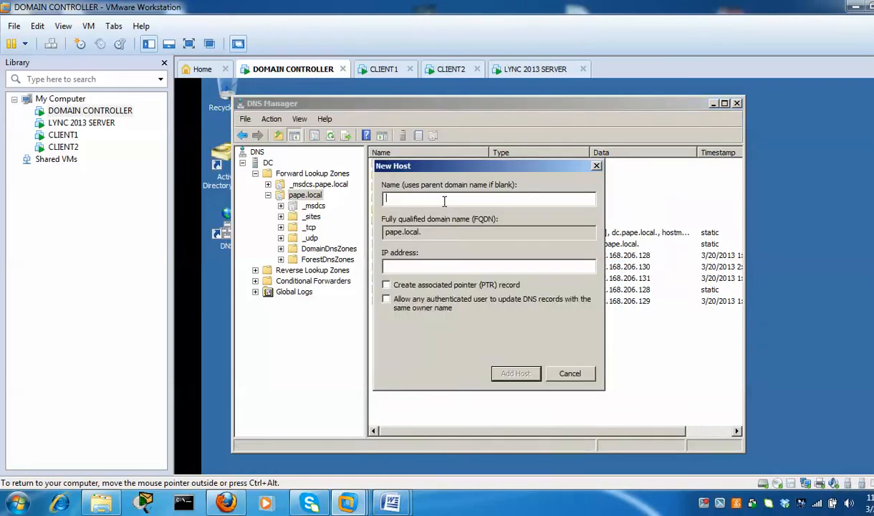
type("admin")
type("192.168206.129")
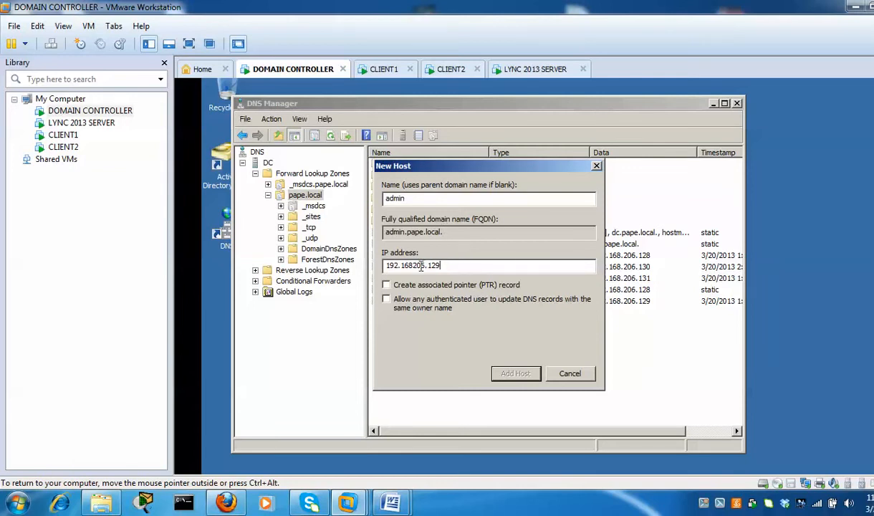
left_click(415, 265)
type(".")
left_click(525, 378)
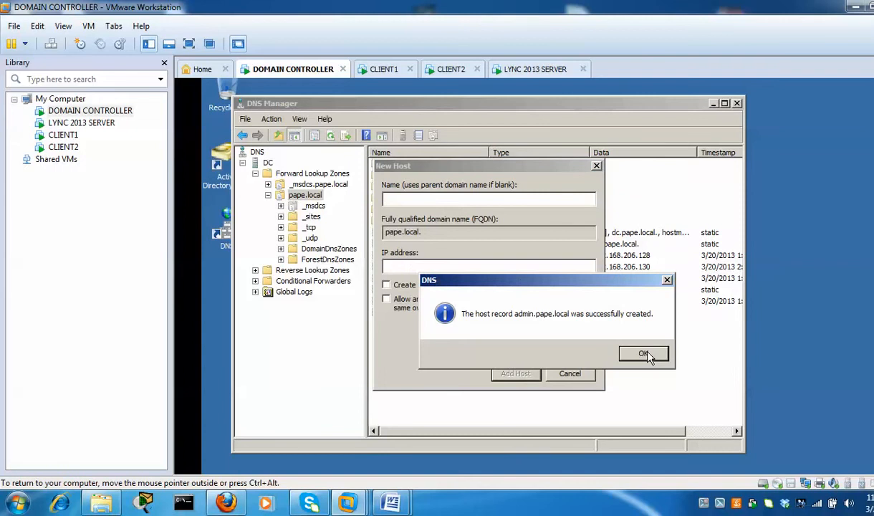
left_click(620, 342)
Add a dialin host record pointing to 192.168.206.129
type("dialin")
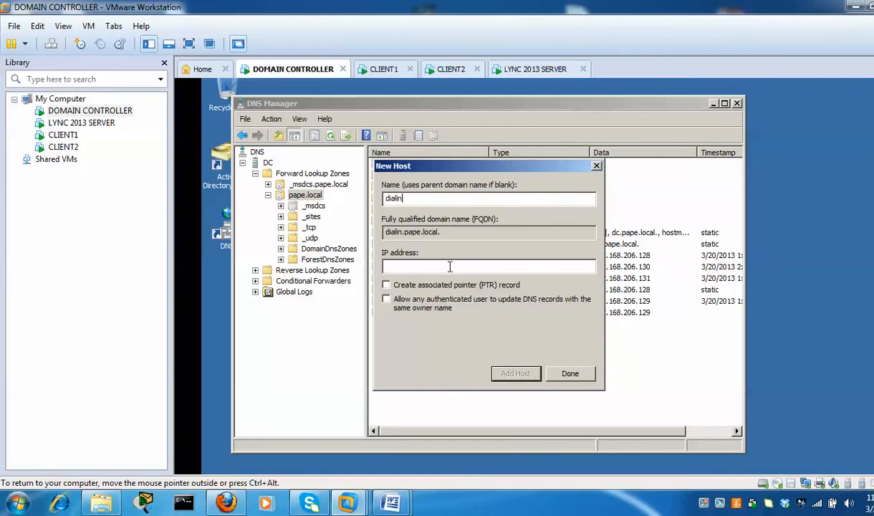
type("1")
key("BackSpace")
key("BackSpace")
key("BackSpace")
type("192.168.206.129")
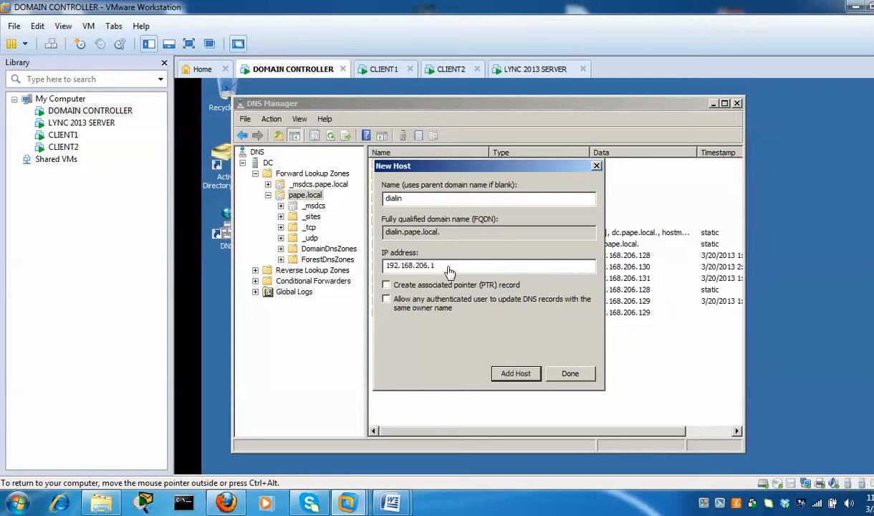
left_click(513, 374)
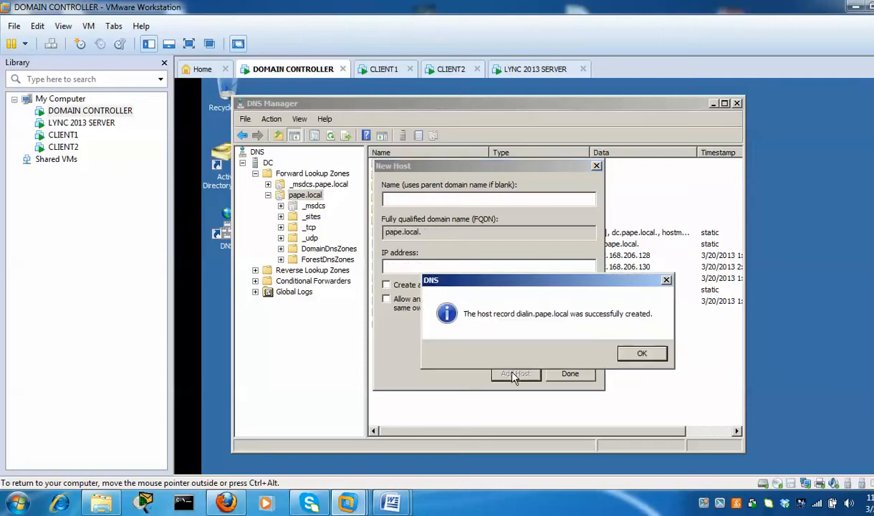
left_click(623, 350)
Add a meet host record pointing to 192.168.206.129 and finish adding hosts
type("meet")
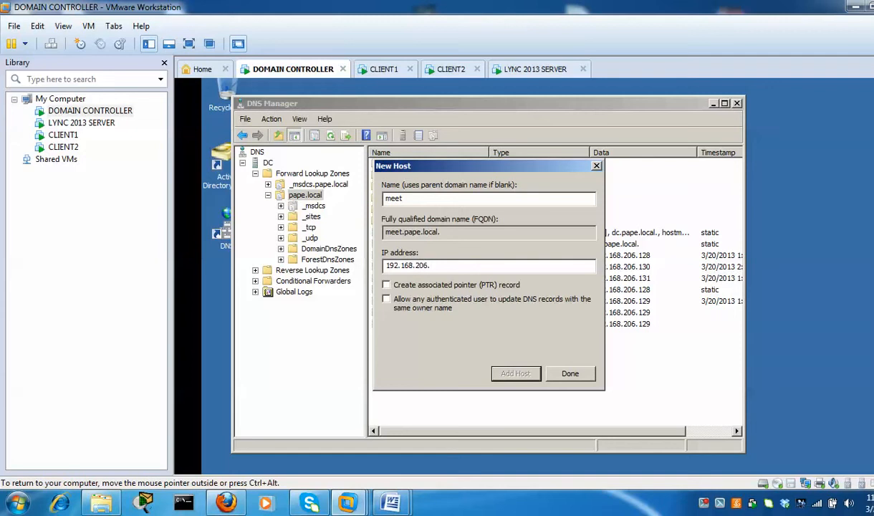
type("129")
left_click(517, 372)
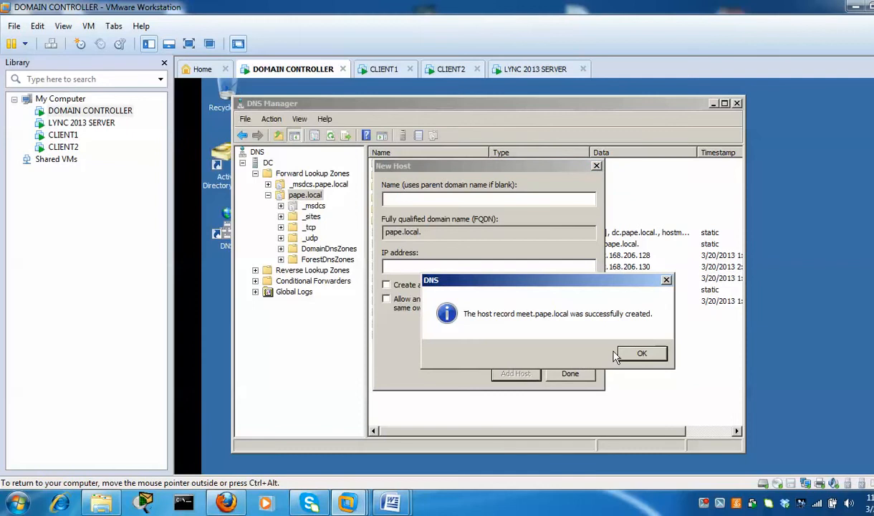
left_click(640, 353)
left_click(571, 373)
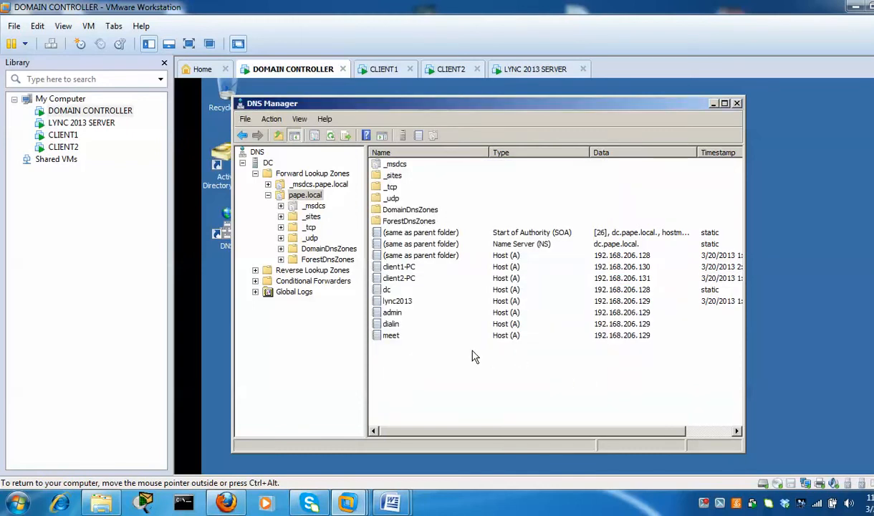
Check the new meet, dialin and admin host records in the pape.local zone
left_click(391, 336)
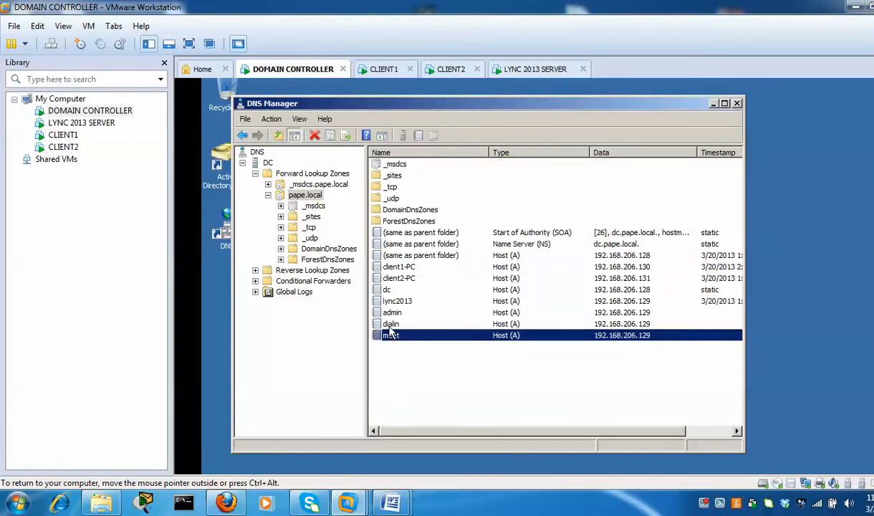
key("Up")
key("Up")
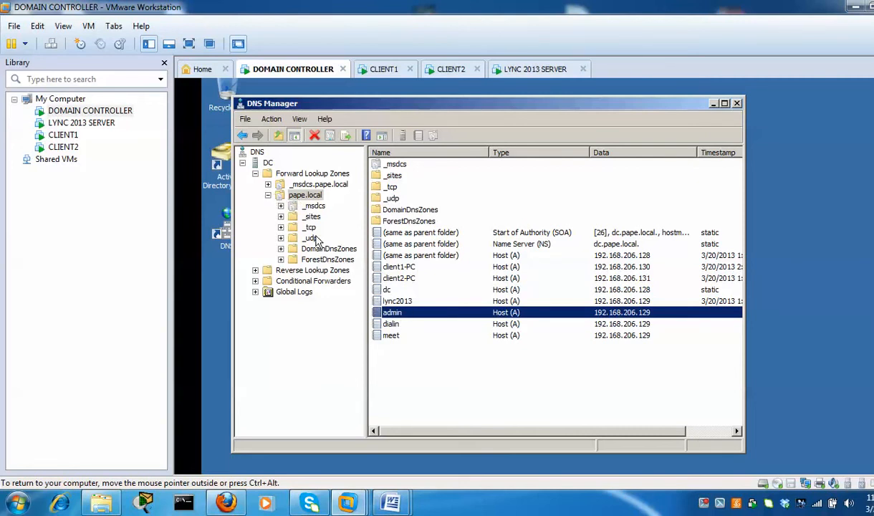
left_click(306, 195)
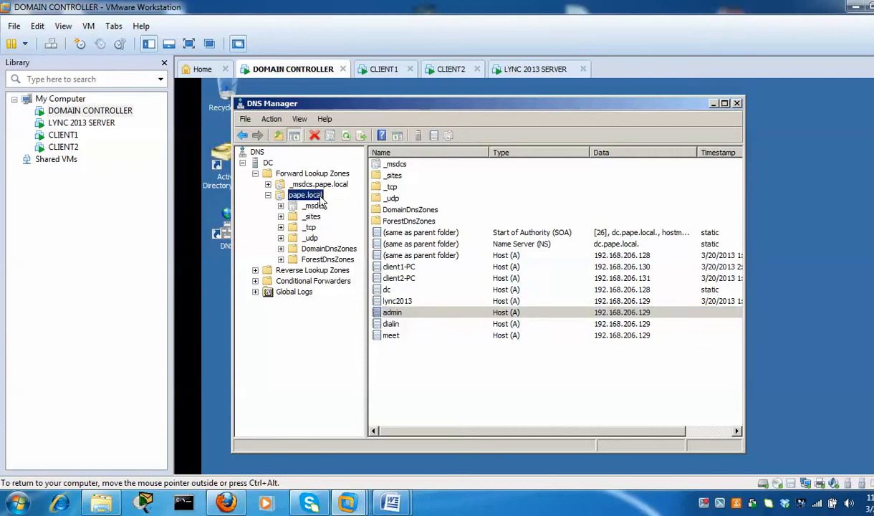
right_click(322, 204)
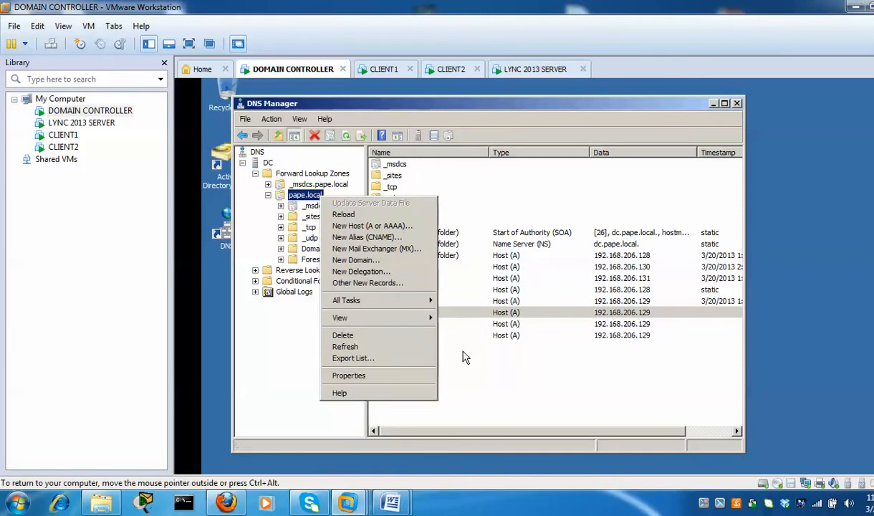
left_click(454, 374)
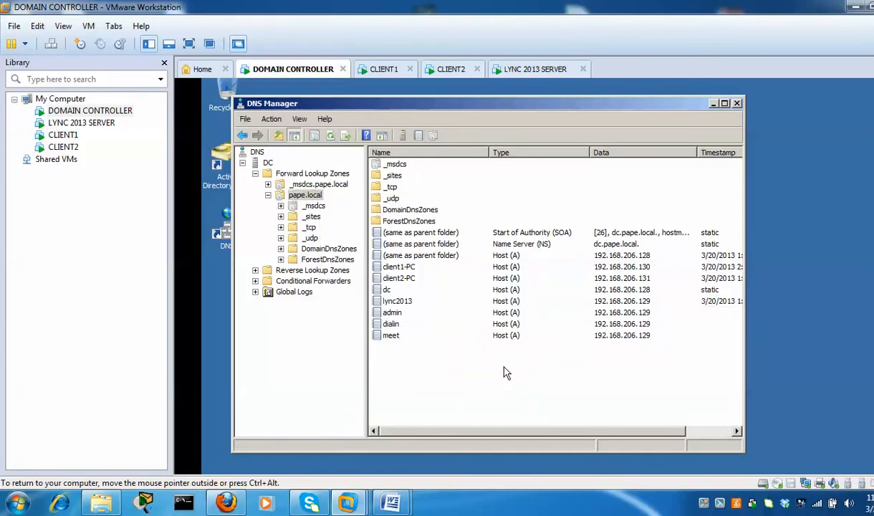
Create a Service Location (SRV) record _sipinternaltls over _tcp, port 5061, host lync2013.pape.local
right_click(558, 358)
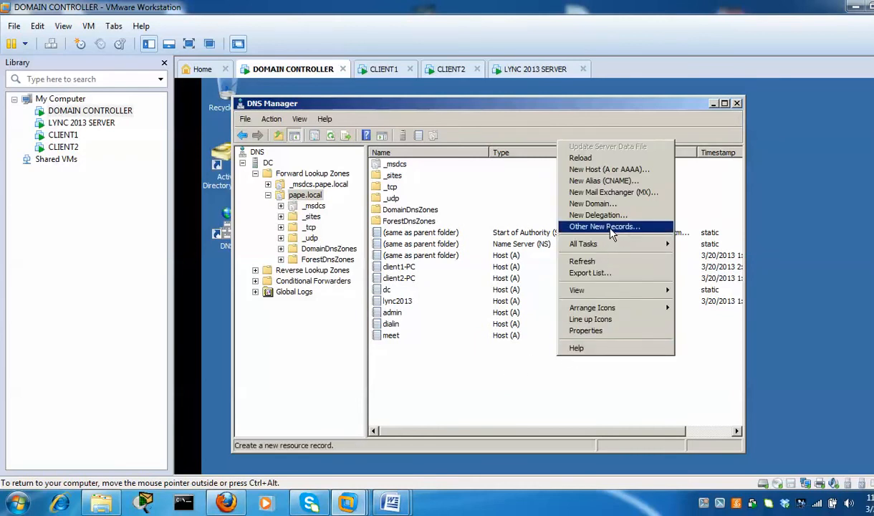
left_click(646, 228)
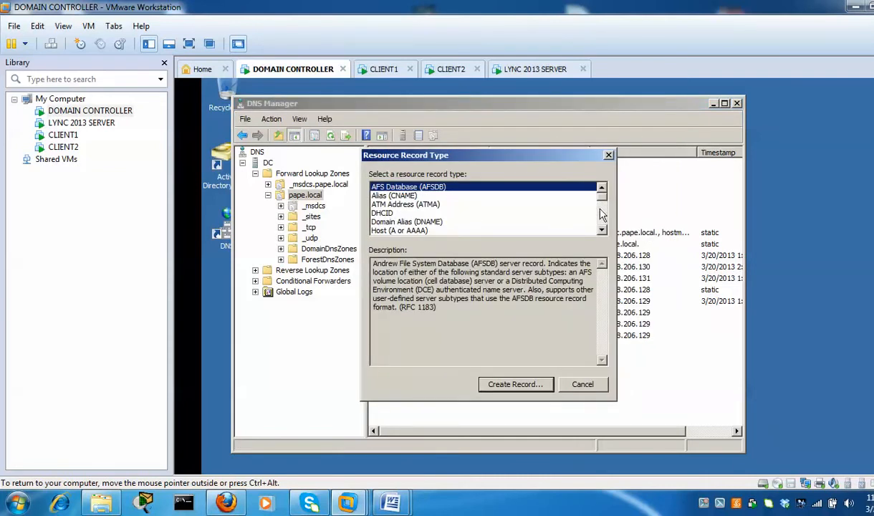
scroll(573, 211, "down", 4)
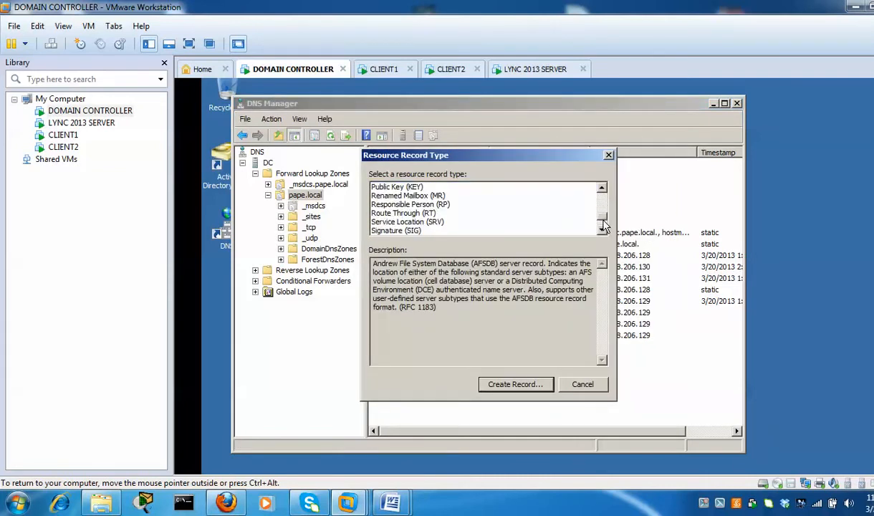
left_click(430, 222)
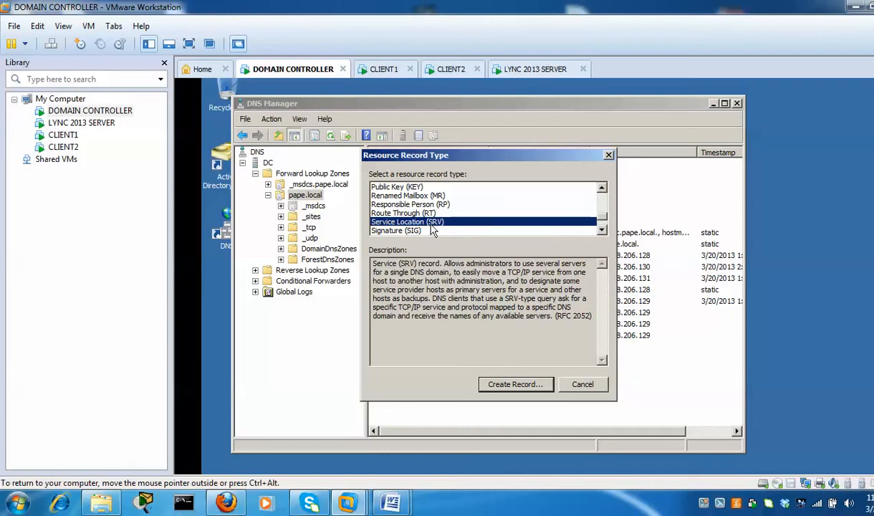
left_click(524, 387)
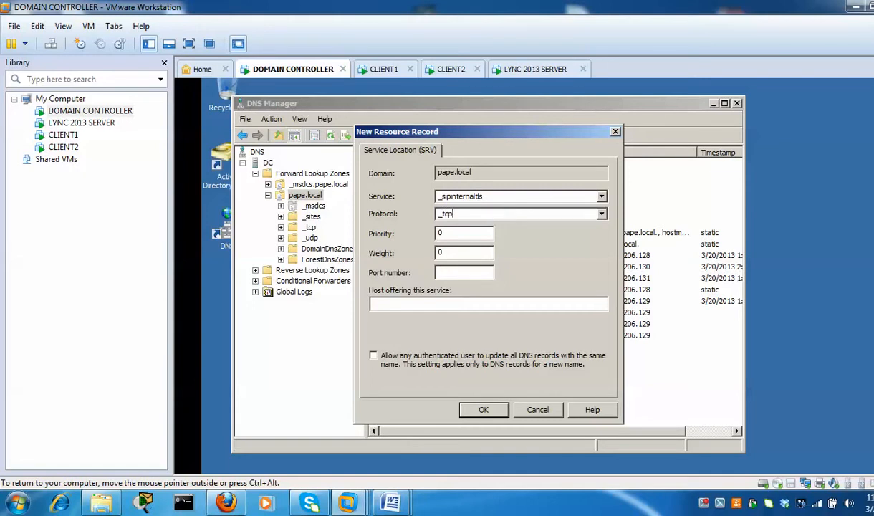
left_click(474, 271)
left_click(402, 309)
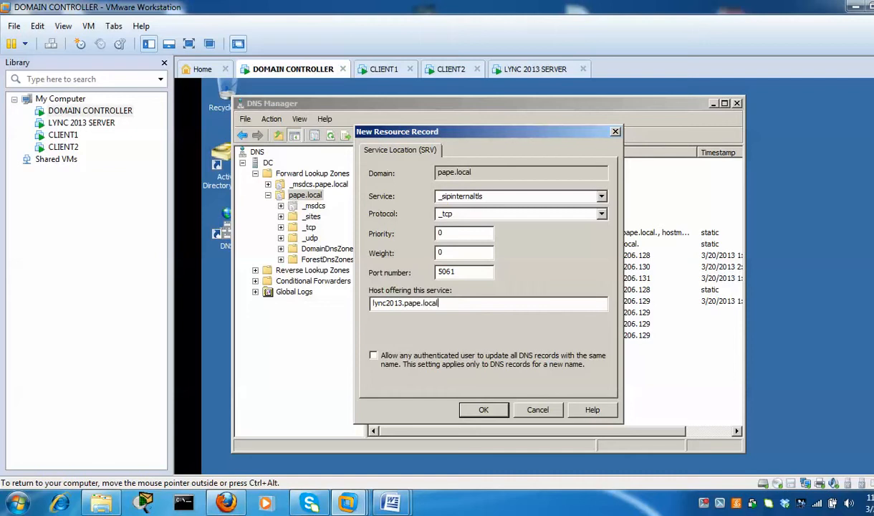
left_click(482, 411)
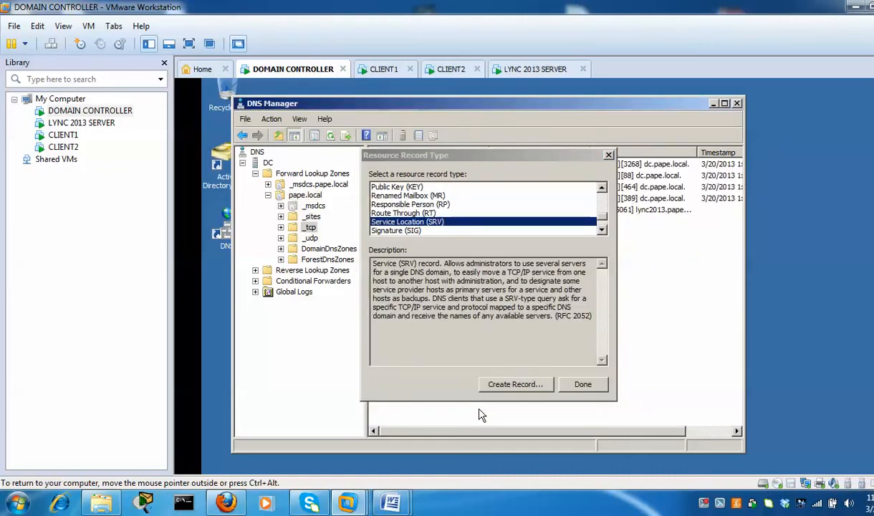
left_click(580, 383)
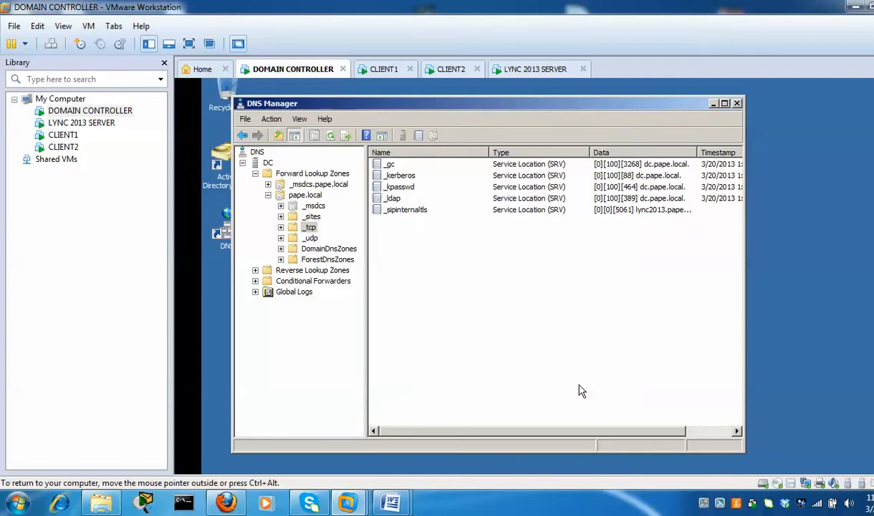
Verify the _sipinternaltls record, close DNS Manager, and finish the local configuration store install on the Lync server
left_click(408, 212)
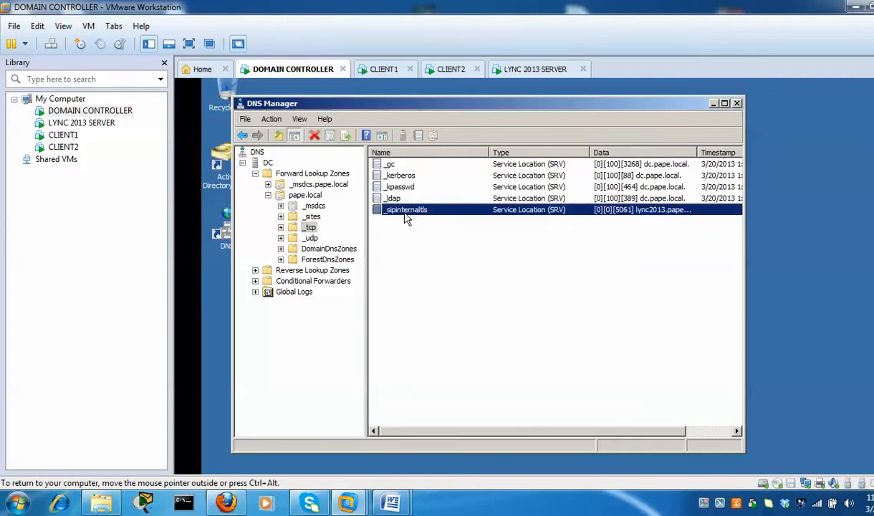
left_click(737, 104)
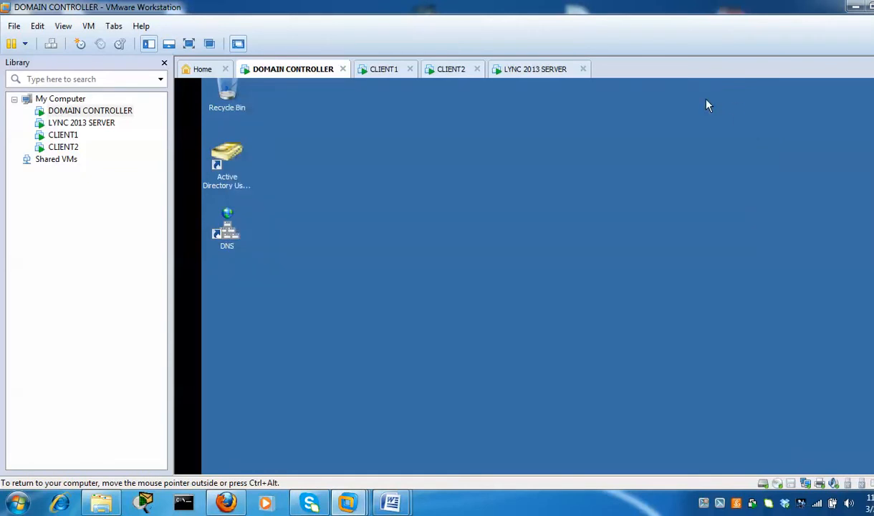
left_click(536, 71)
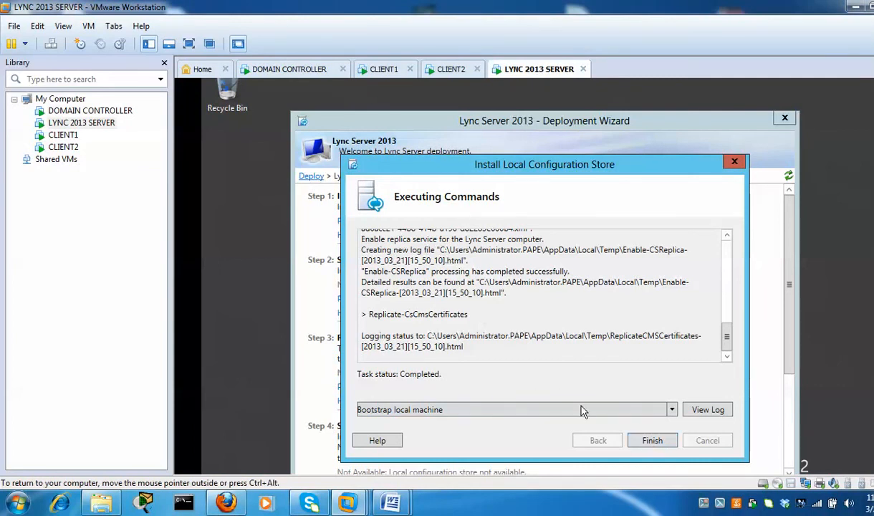
left_click(651, 441)
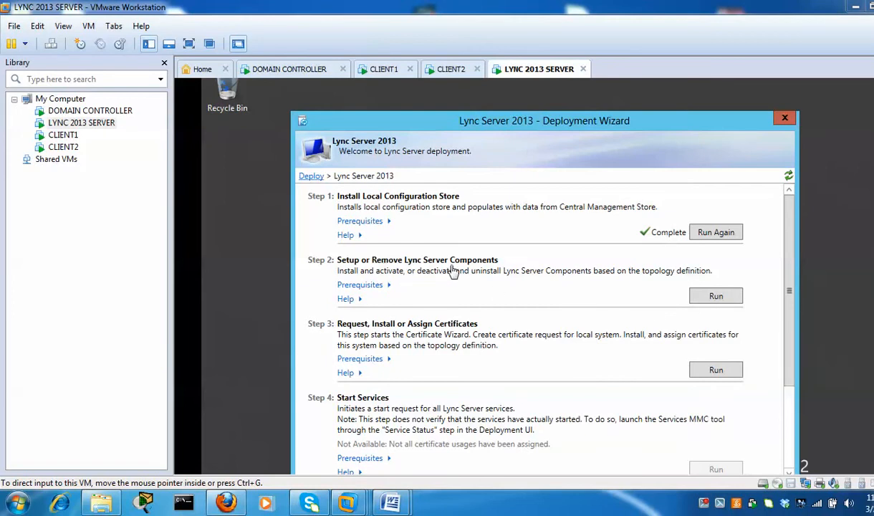
Run Step 2 to install the Lync Server components and close the wizard once it completes
left_click(724, 299)
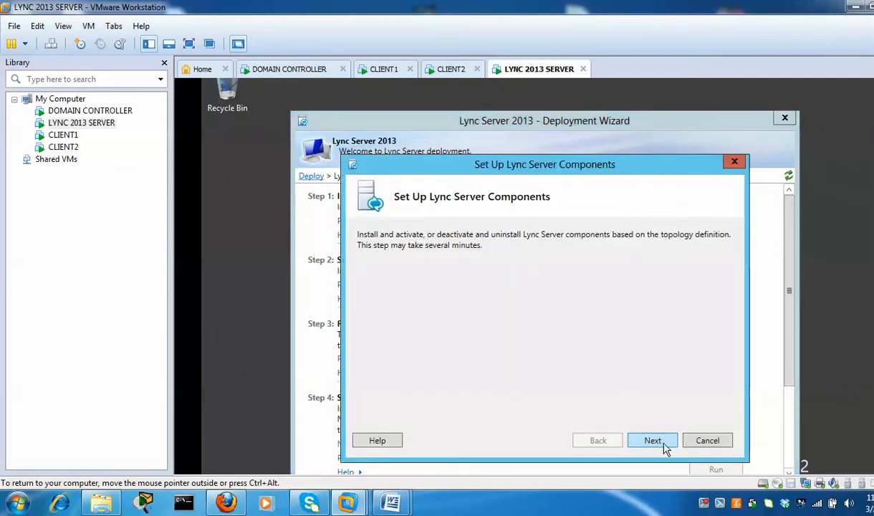
left_click(664, 442)
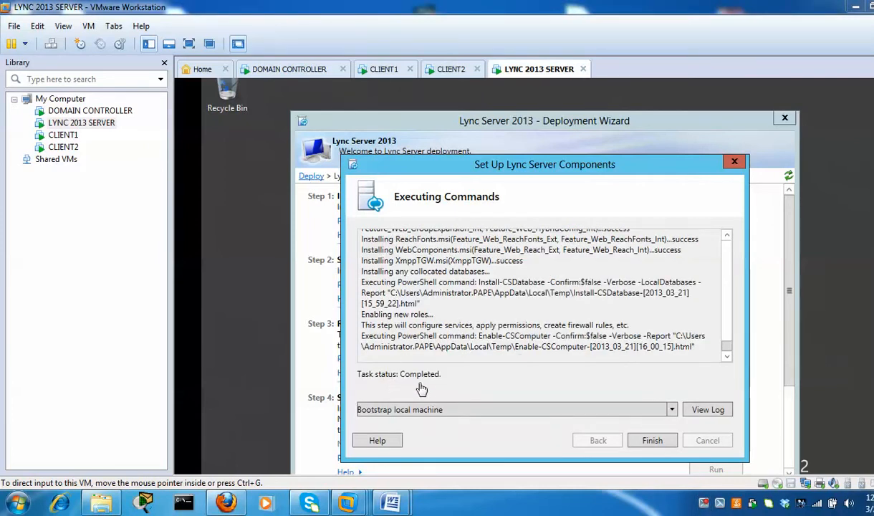
left_click(658, 445)
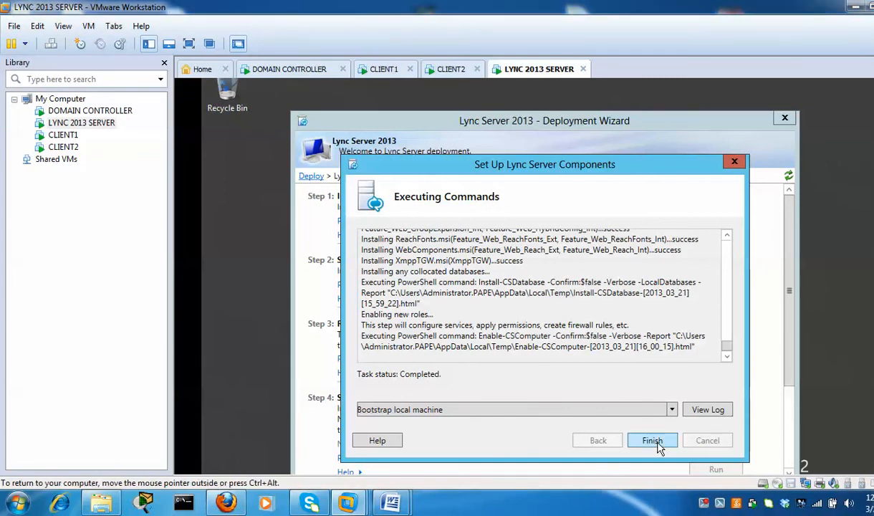
left_click(657, 445)
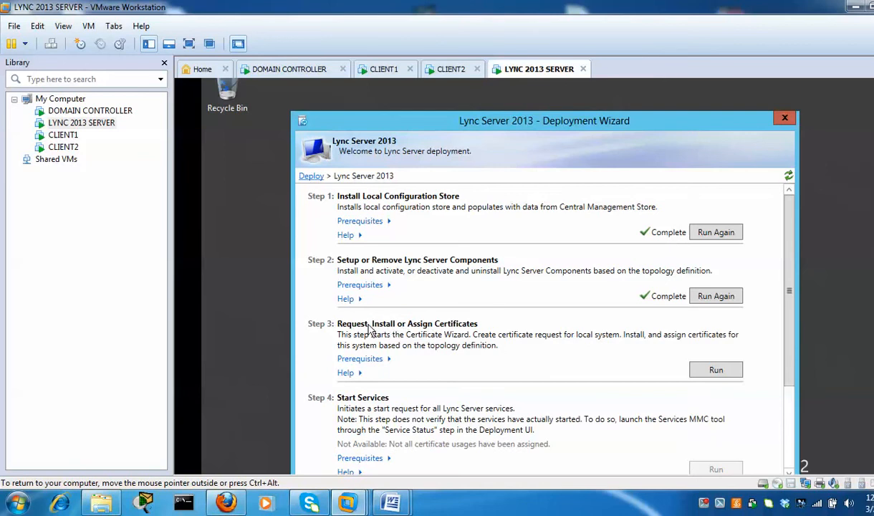
Return to the Lync 2013 server and review the Default certificate's server and web services usages
left_click(288, 69)
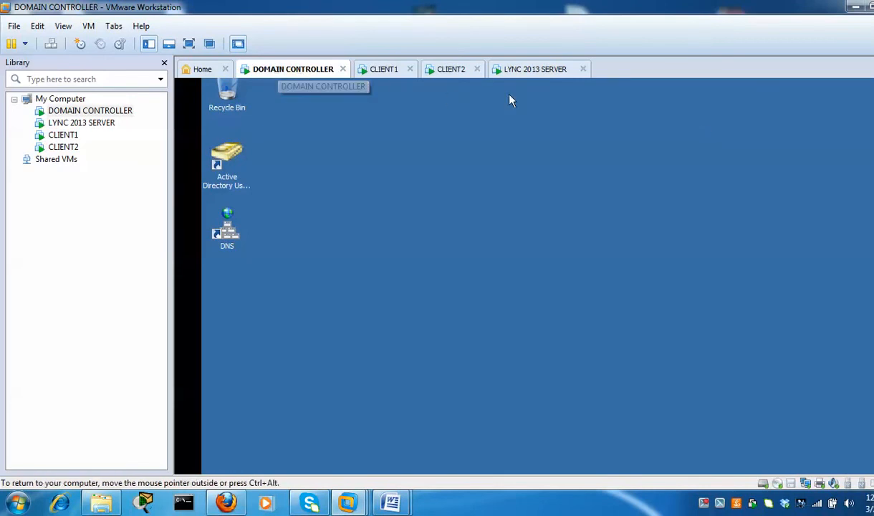
left_click(528, 70)
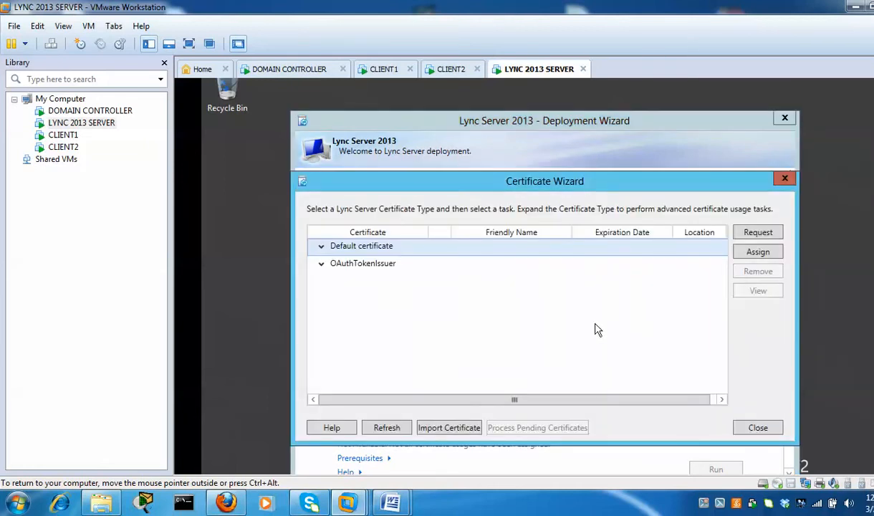
left_click(321, 248)
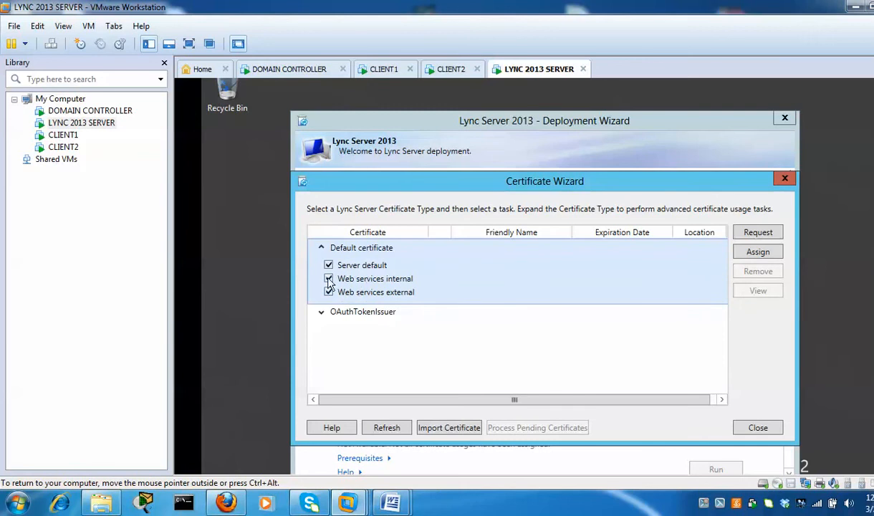
left_click(322, 248)
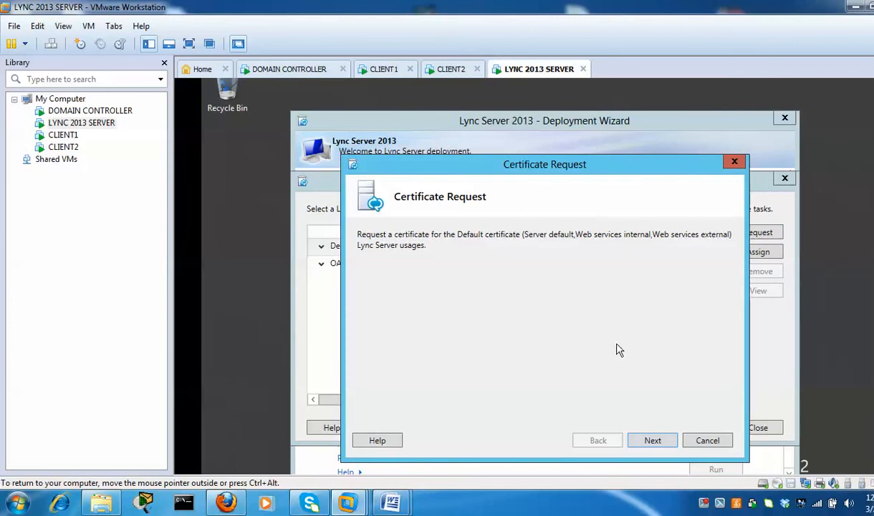
Send the request immediately to online CA pape-DC-CA using the default WebServer template
left_click(652, 440)
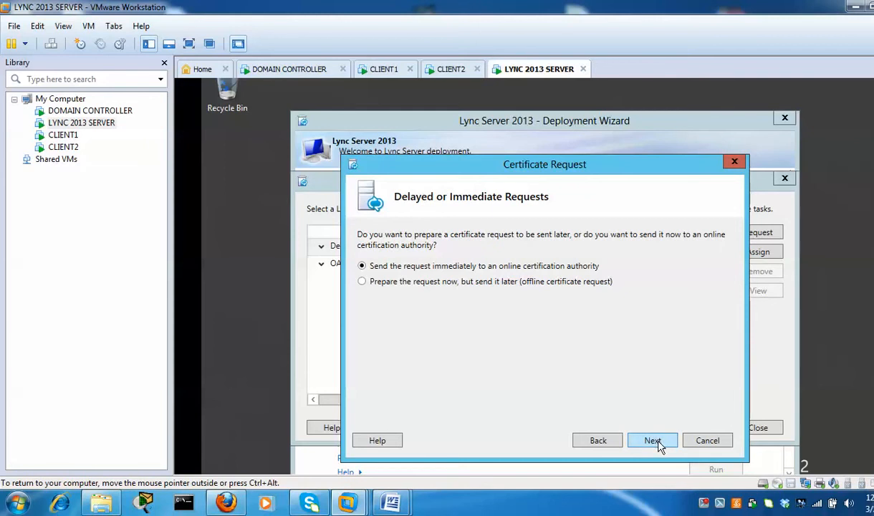
left_click(652, 440)
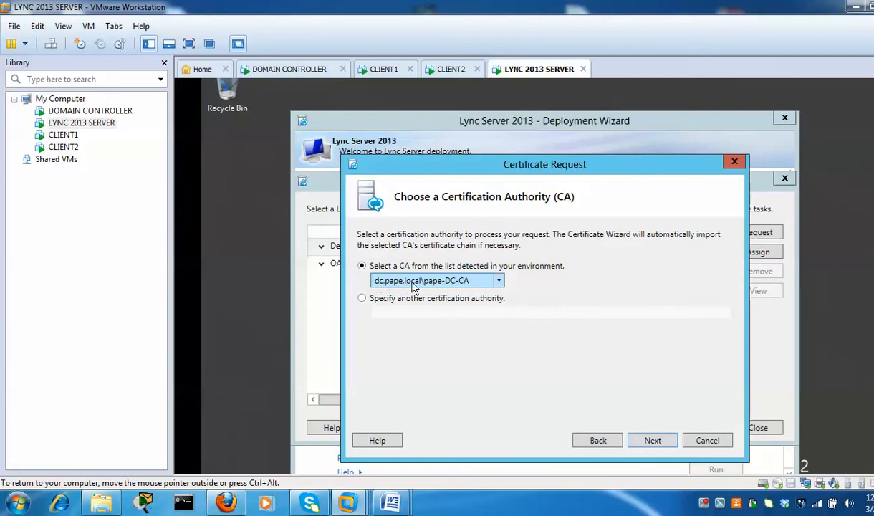
left_click(653, 440)
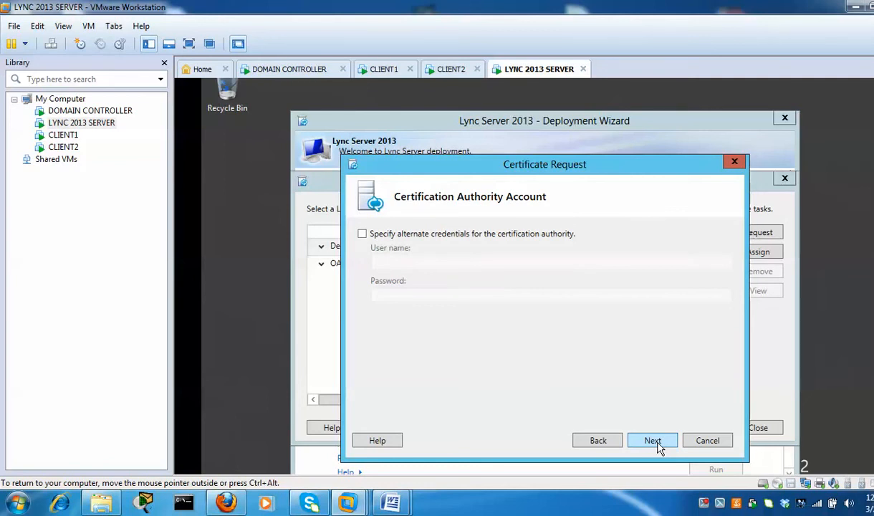
left_click(653, 441)
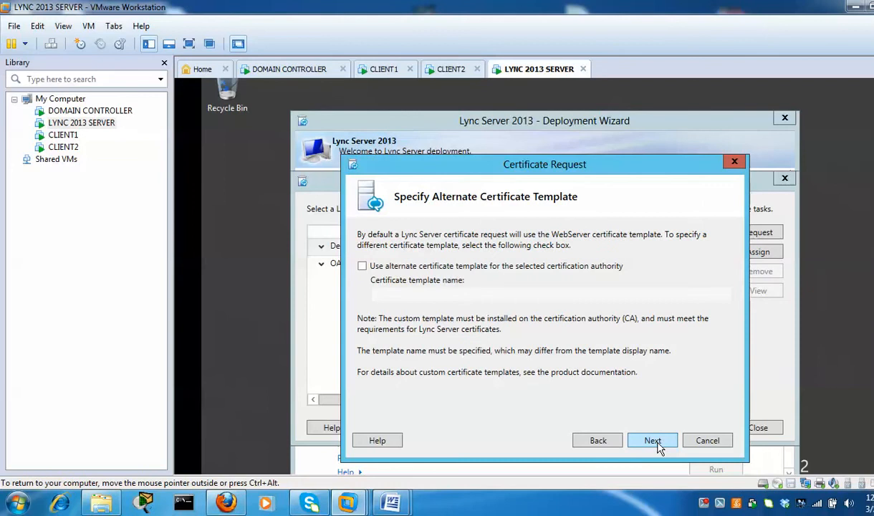
left_click(653, 441)
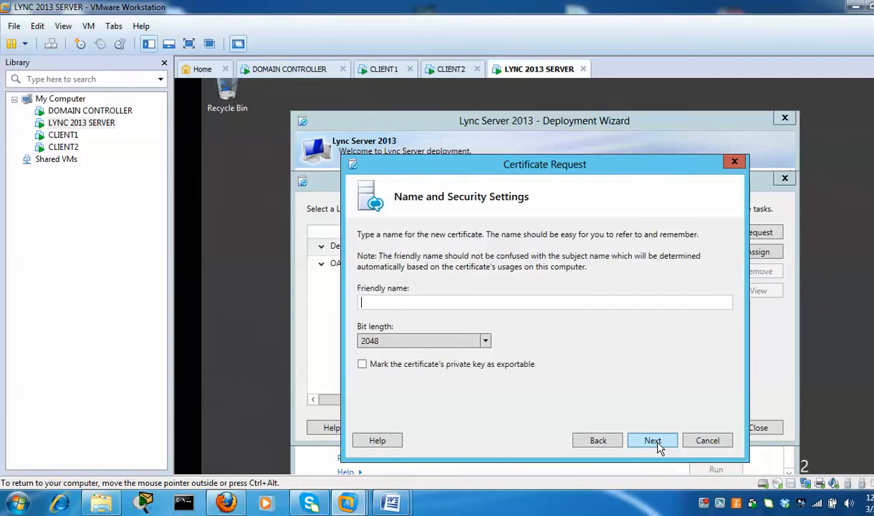
Set friendly name lync-ca with an exportable private key, organization IT and unit TEST
left_click(533, 302)
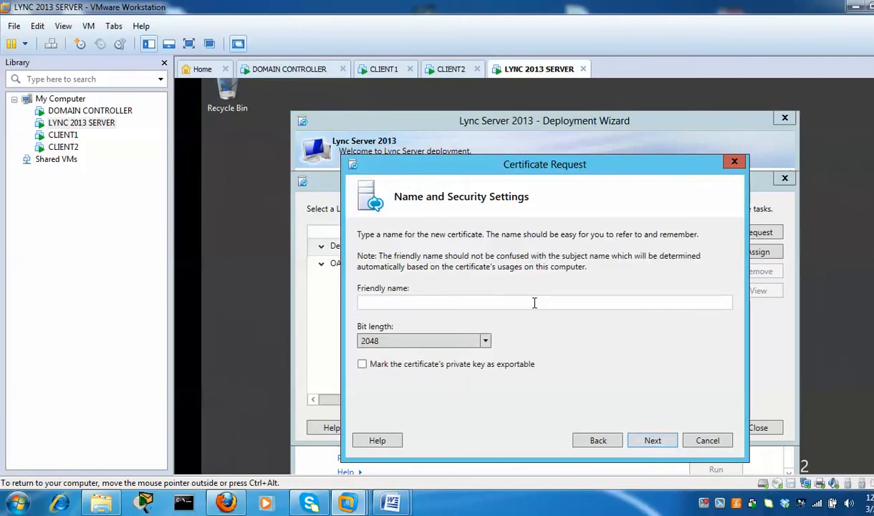
type("lync-ca")
left_click(363, 365)
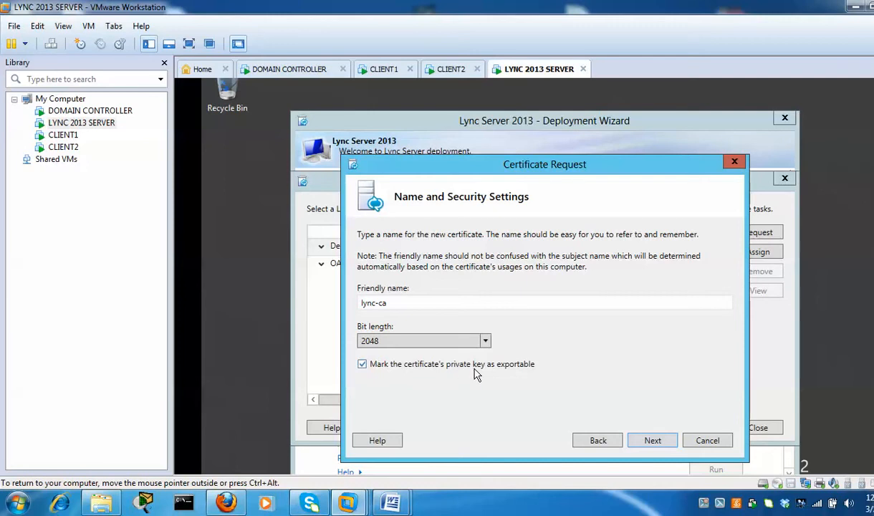
left_click(654, 440)
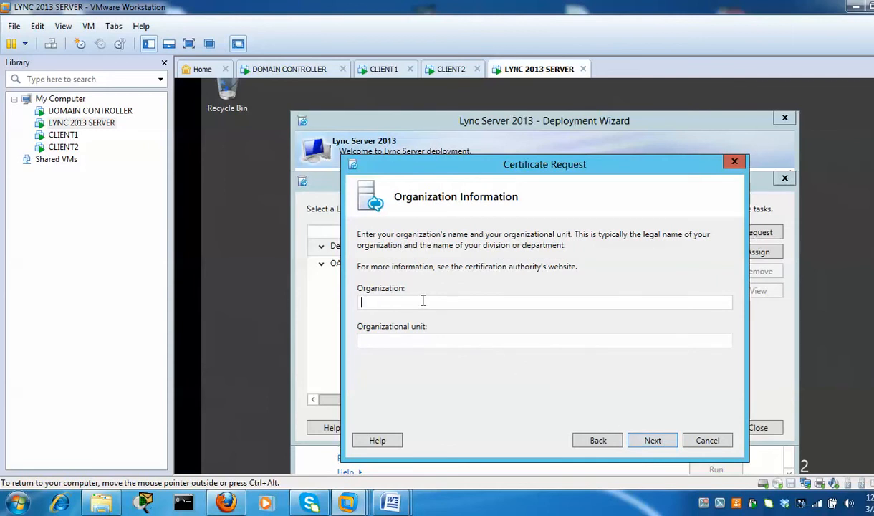
type("IT")
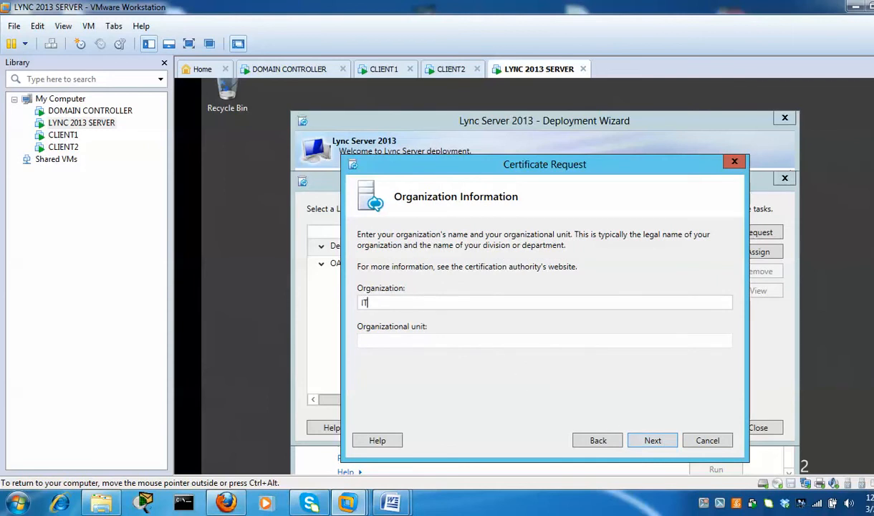
left_click(401, 343)
type("TEST")
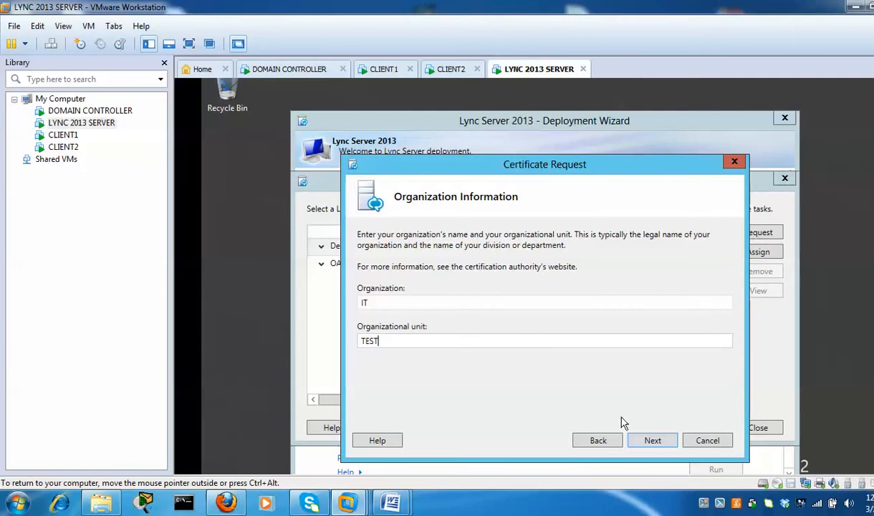
left_click(653, 440)
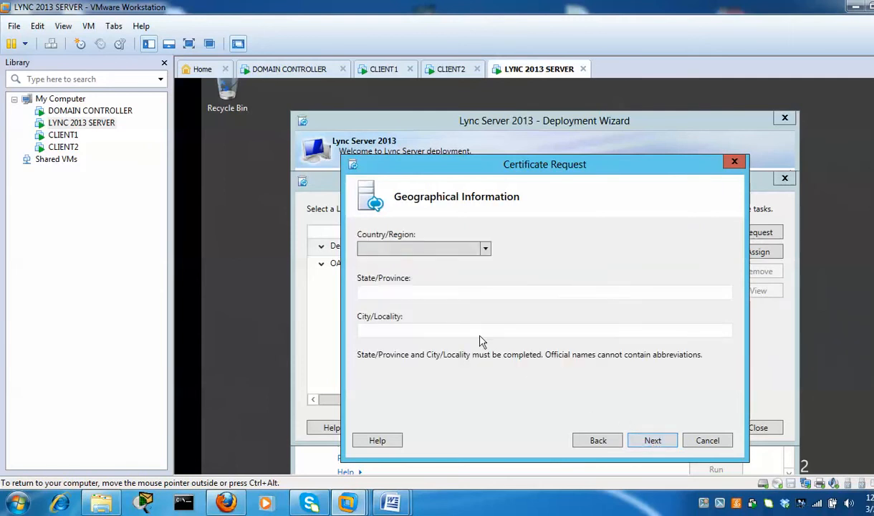
Fill in the certificate's geographic details: country Belgium, state Flanders, city Antwerp
left_click(486, 249)
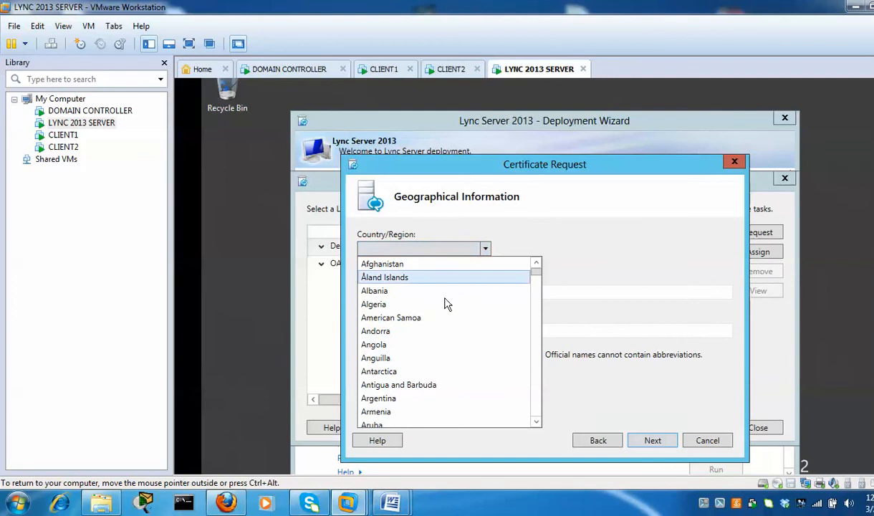
scroll(445, 303, "down", 5)
left_click(399, 346)
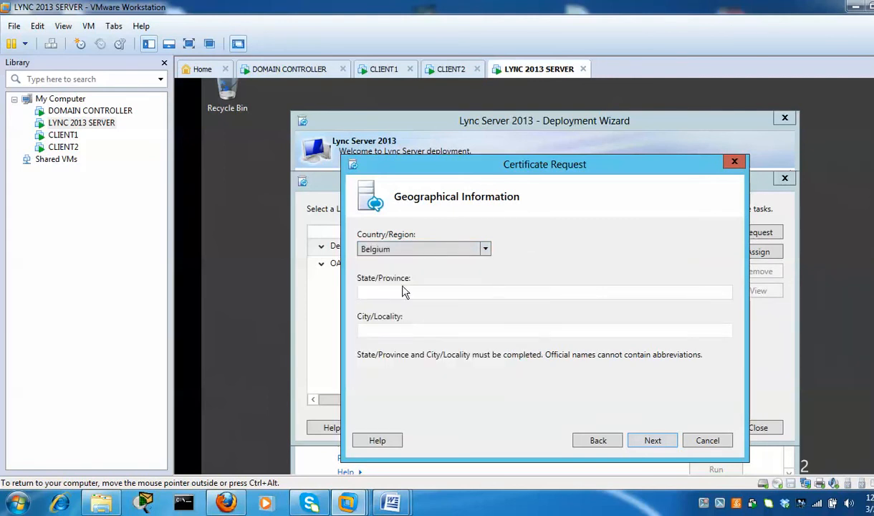
left_click(403, 293)
type("Flanders")
left_click(415, 331)
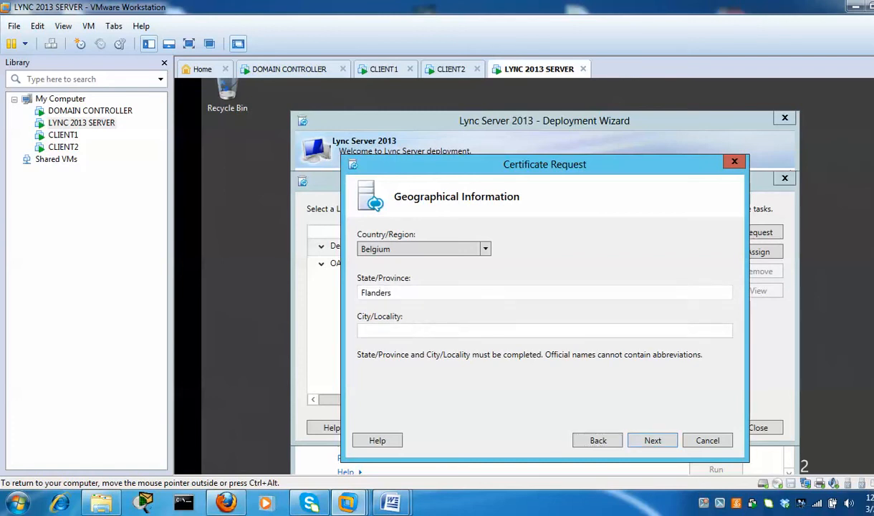
type("Antwerp")
Accept the subject names, include the pape.local SIP domain, and add no extra alternative names
left_click(653, 440)
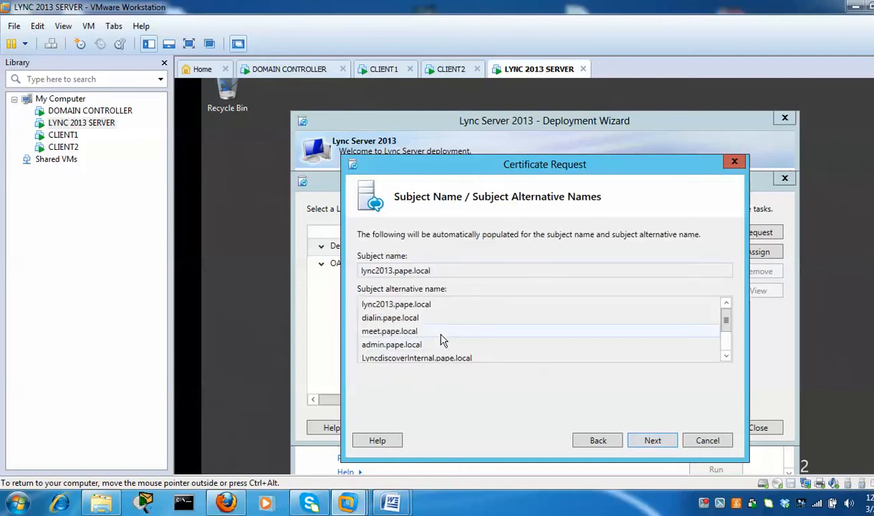
scroll(442, 340, "down", 1)
scroll(429, 348, "up", 1)
left_click(651, 441)
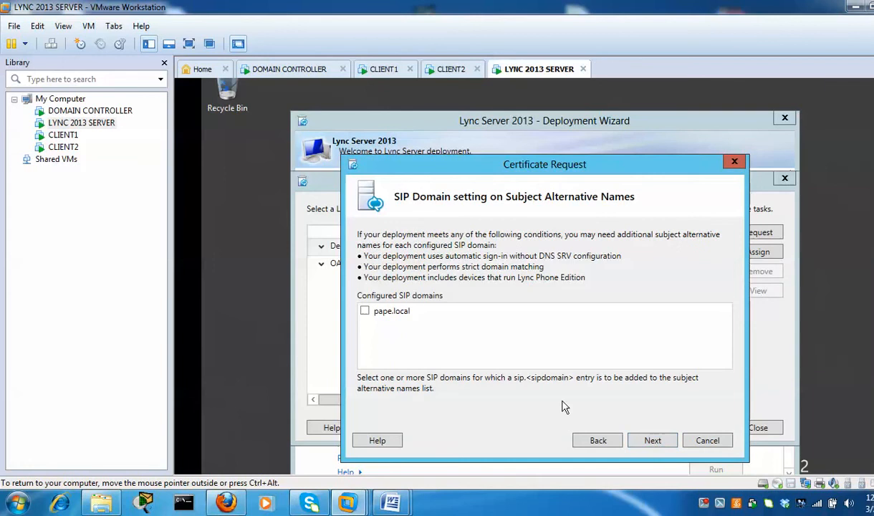
left_click(365, 312)
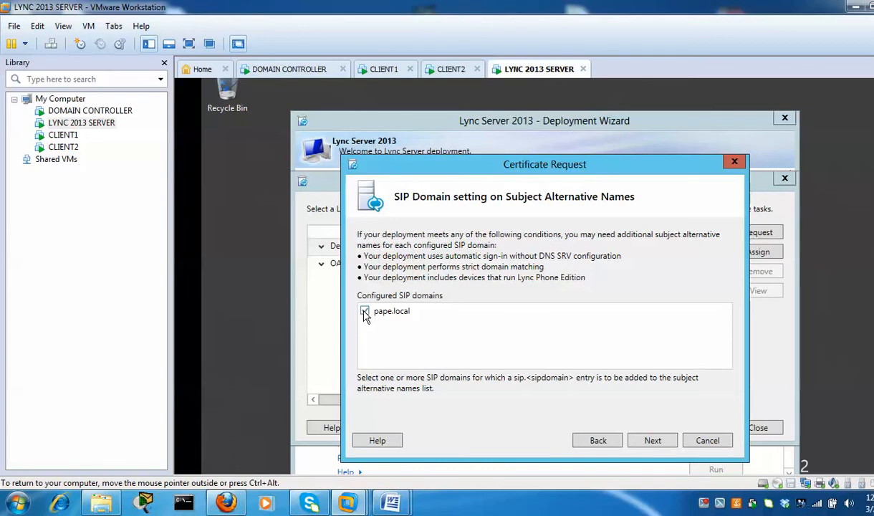
left_click(659, 442)
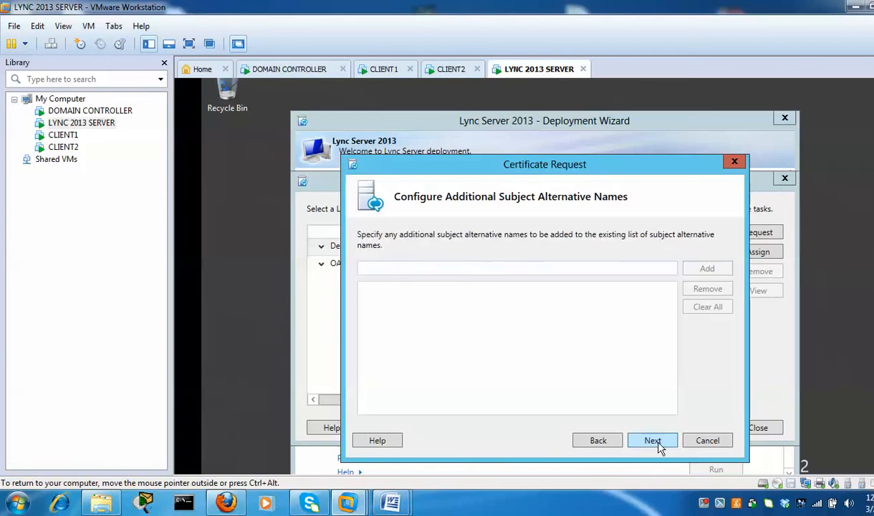
left_click(658, 442)
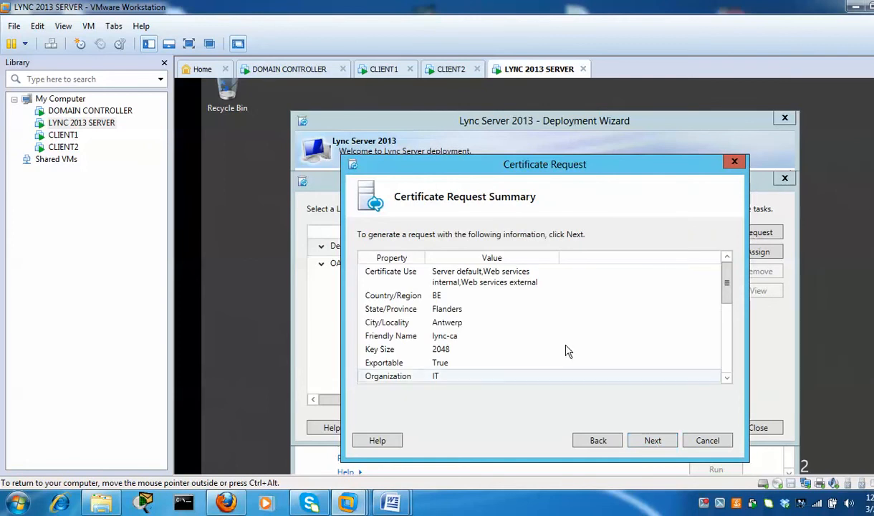
Review the summary and submit the request to pape-DC-CA, keeping 'Assign this certificate' ticked
scroll(523, 324, "down", 6)
scroll(523, 325, "down", 1)
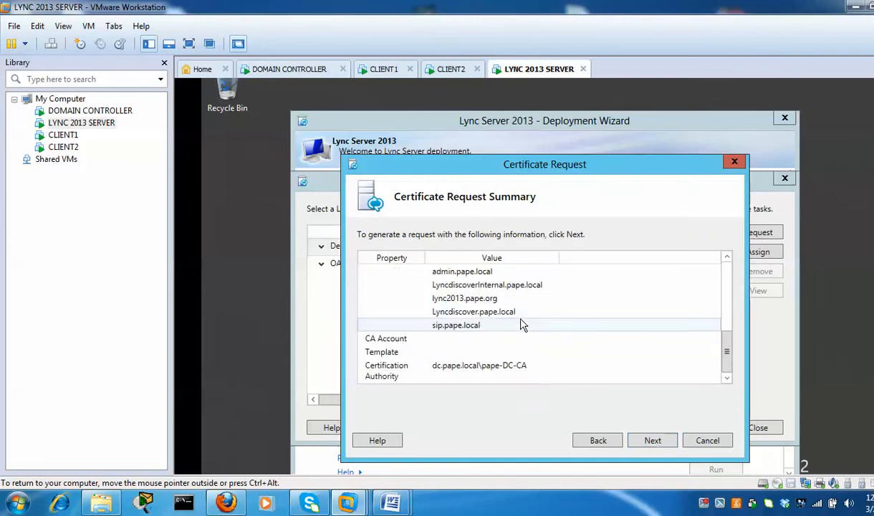
scroll(523, 324, "up", 7)
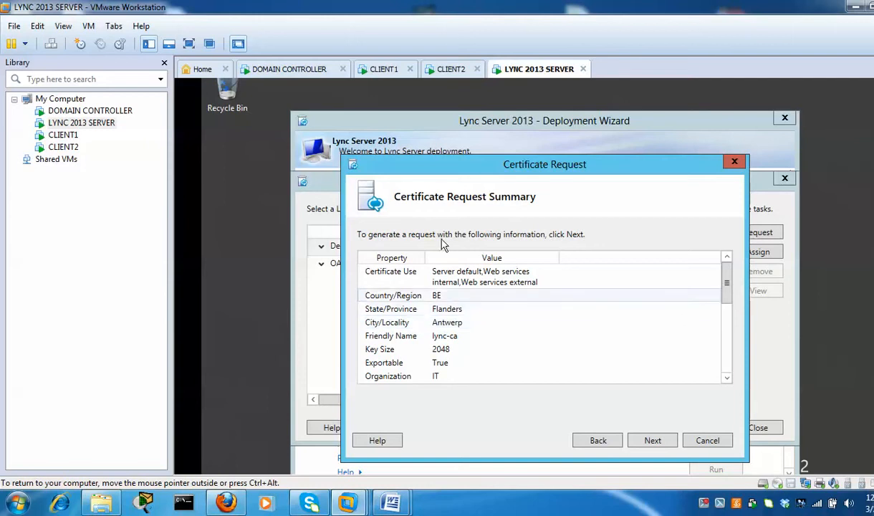
scroll(538, 332, "down", 1)
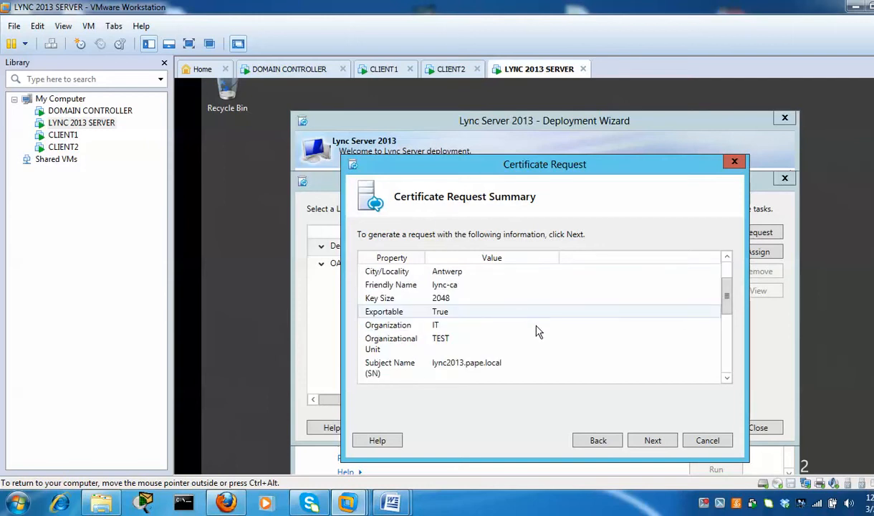
left_click(665, 444)
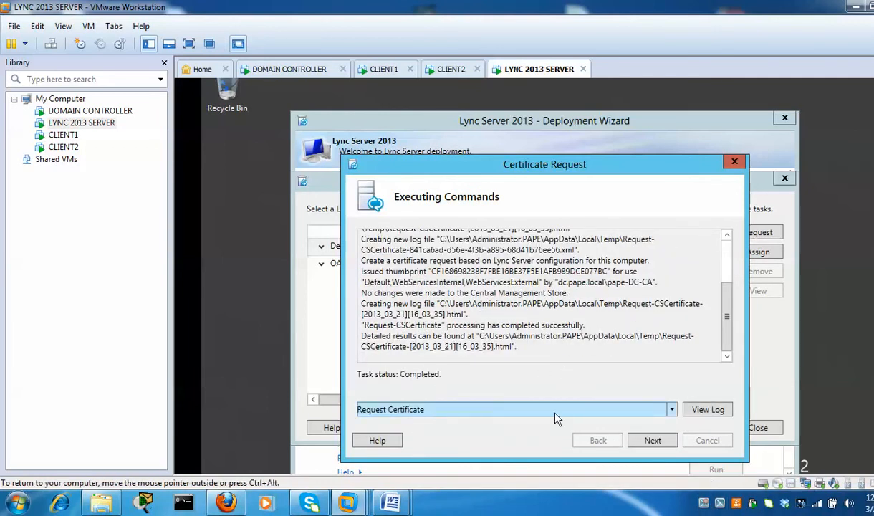
left_click(659, 446)
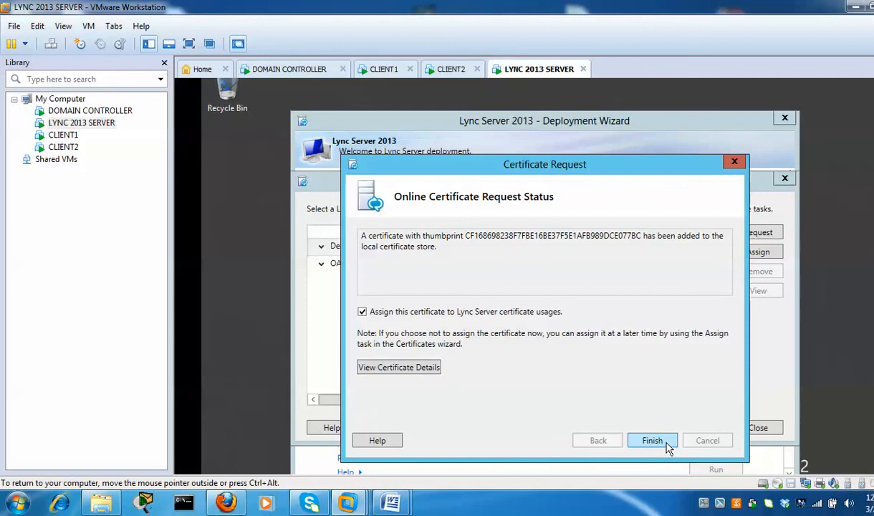
left_click(664, 442)
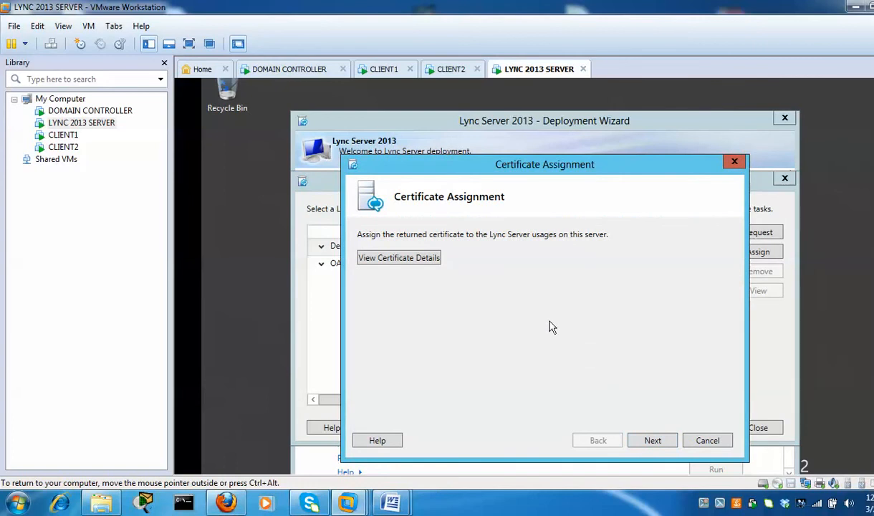
Assign lync-ca to Default, WebServicesInternal and WebServicesExternal via Set-CSCertificate
left_click(653, 441)
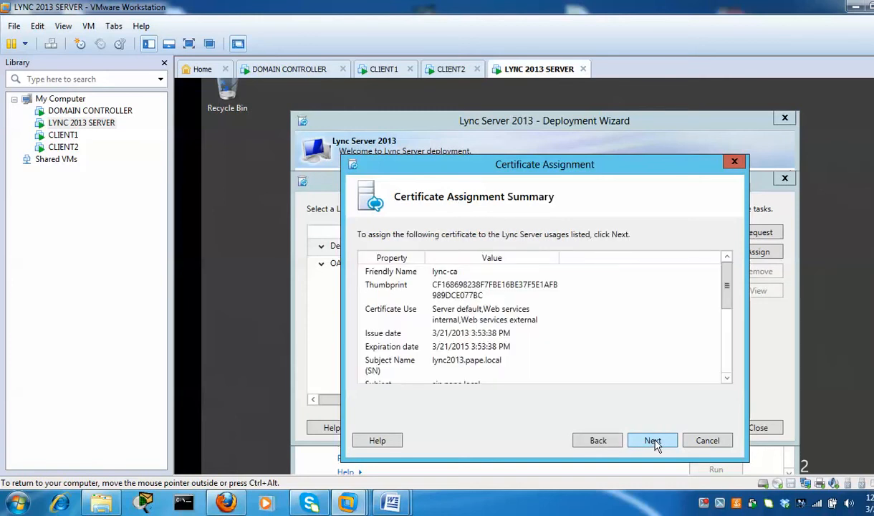
left_click(653, 441)
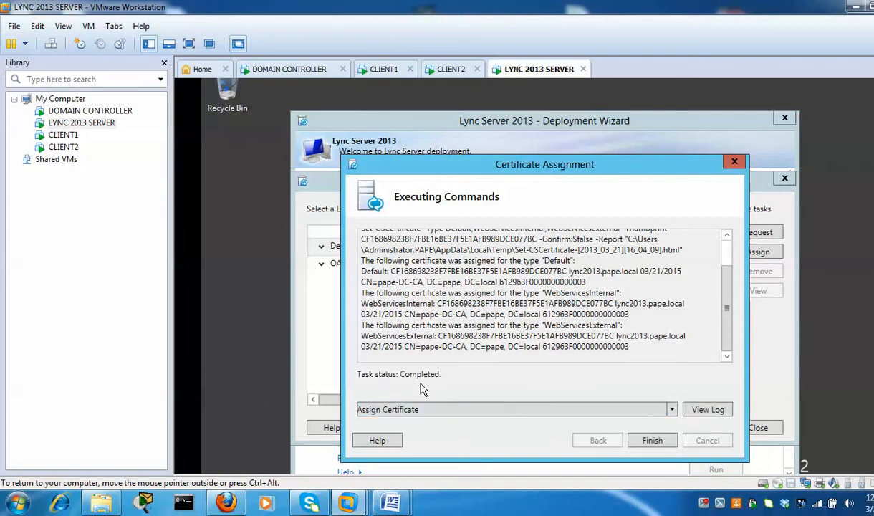
left_click(652, 441)
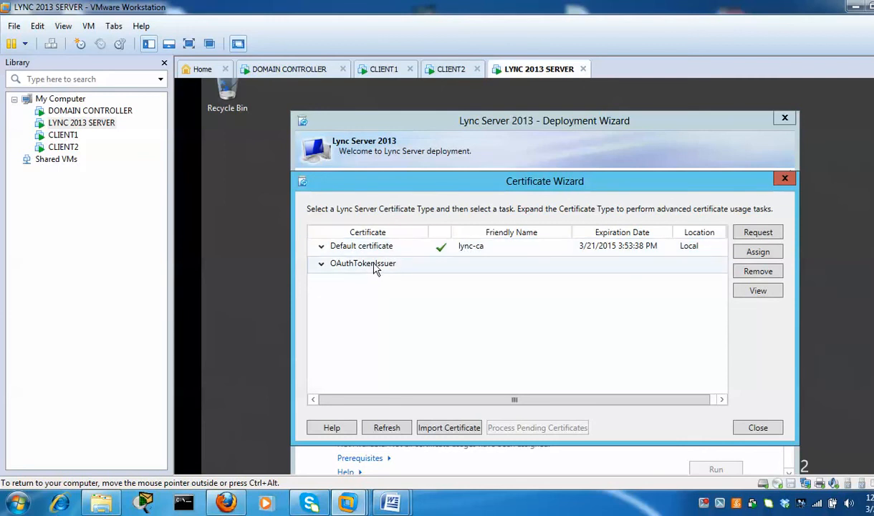
Assign the stored lync-ca certificate globally to the OAuthTokenIssuer certificate type
left_click(321, 264)
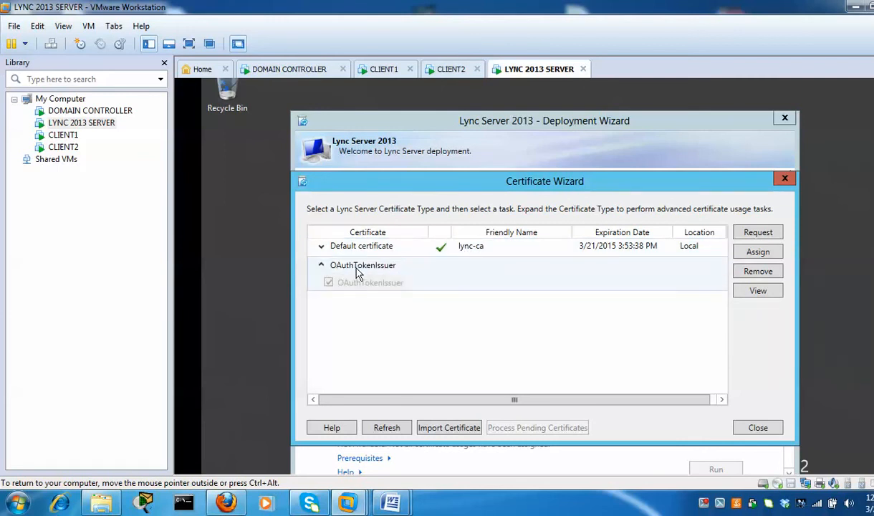
left_click(379, 262)
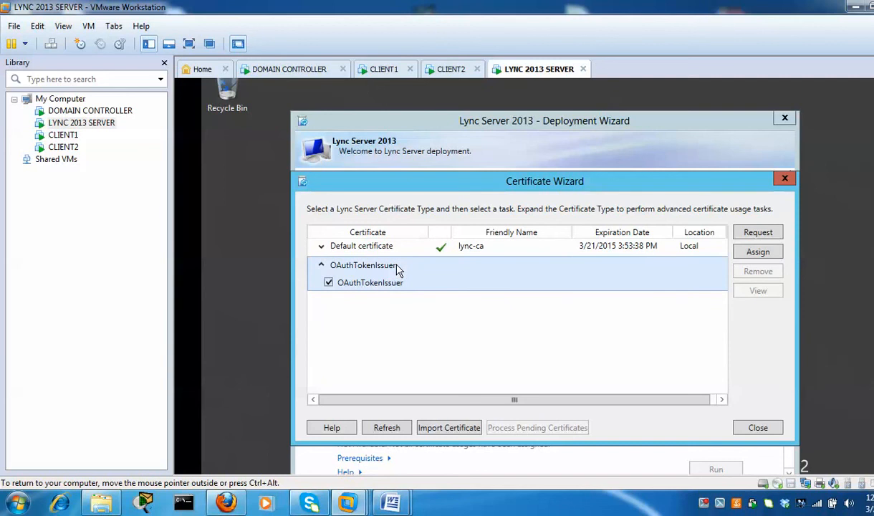
left_click(321, 265)
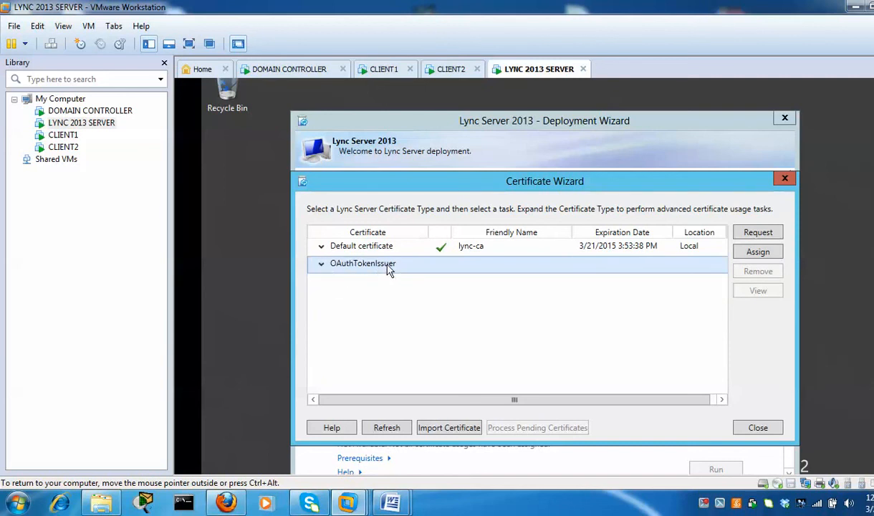
left_click(758, 252)
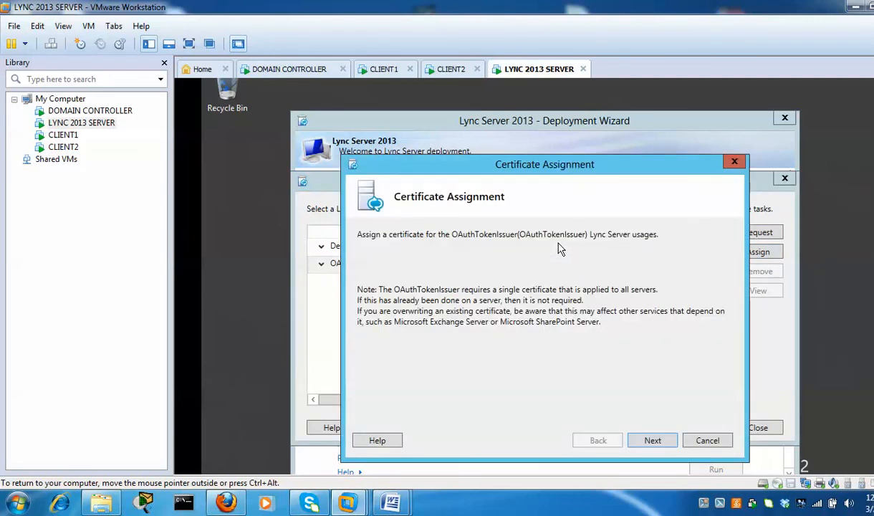
left_click(653, 442)
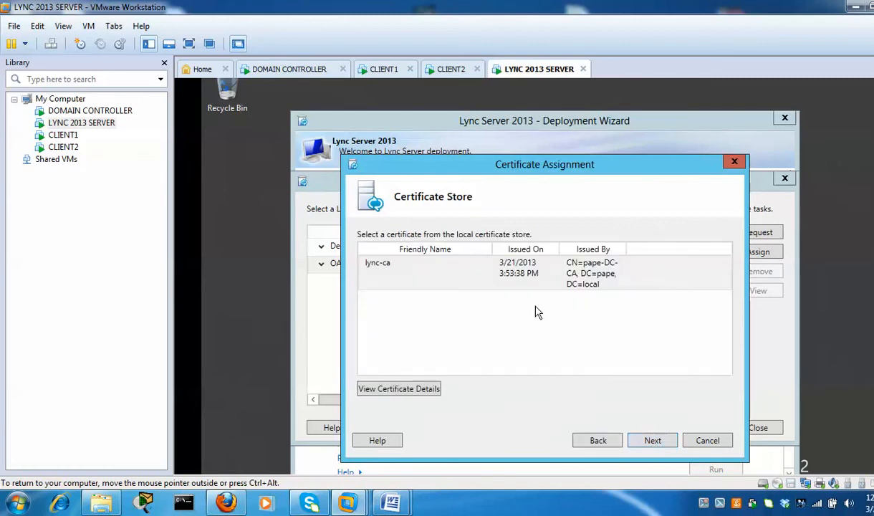
left_click(478, 278)
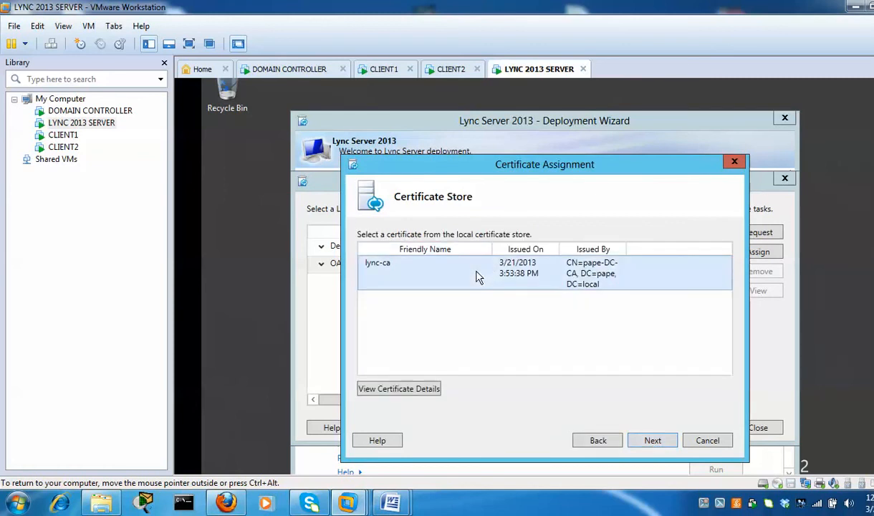
left_click(653, 442)
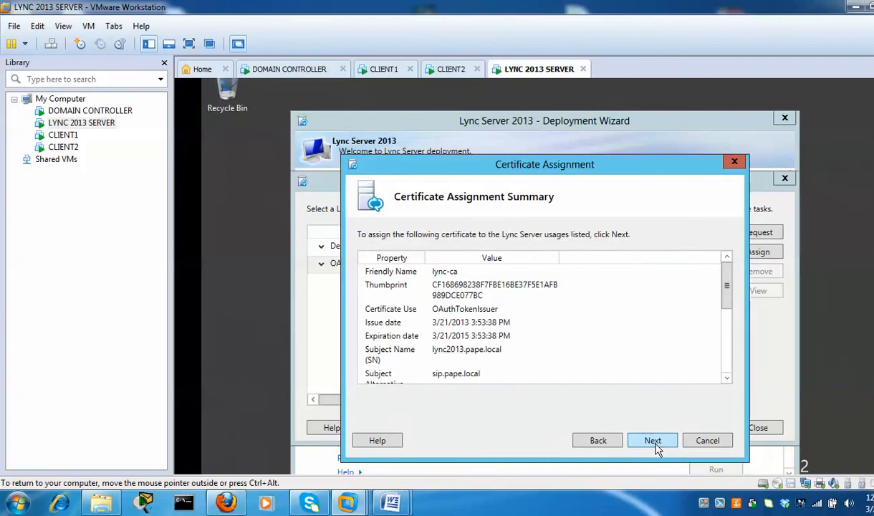
left_click(653, 442)
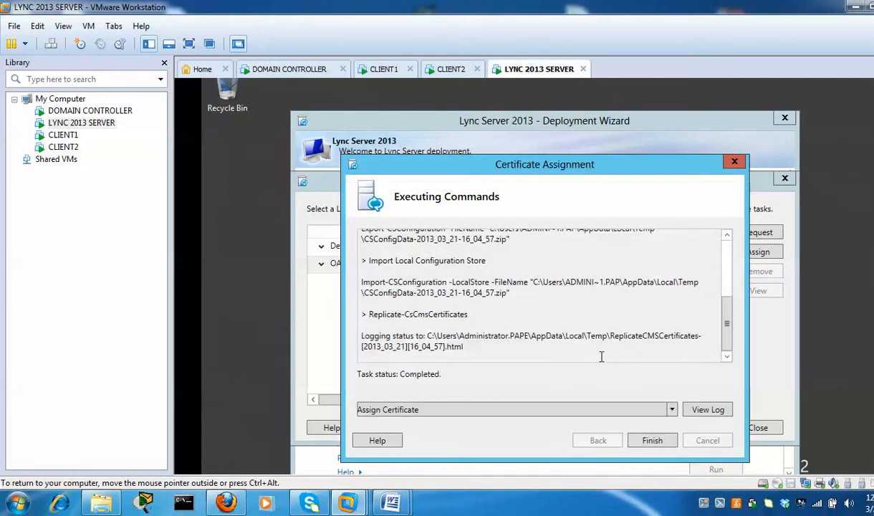
left_click(652, 440)
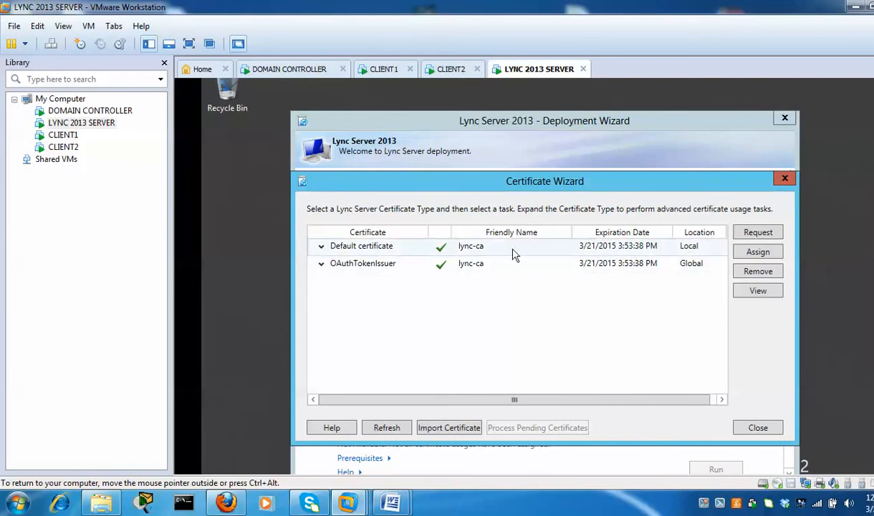
Close the Certificate Wizard and run Step 4 to start all services on lync2013.pape.local
left_click(758, 428)
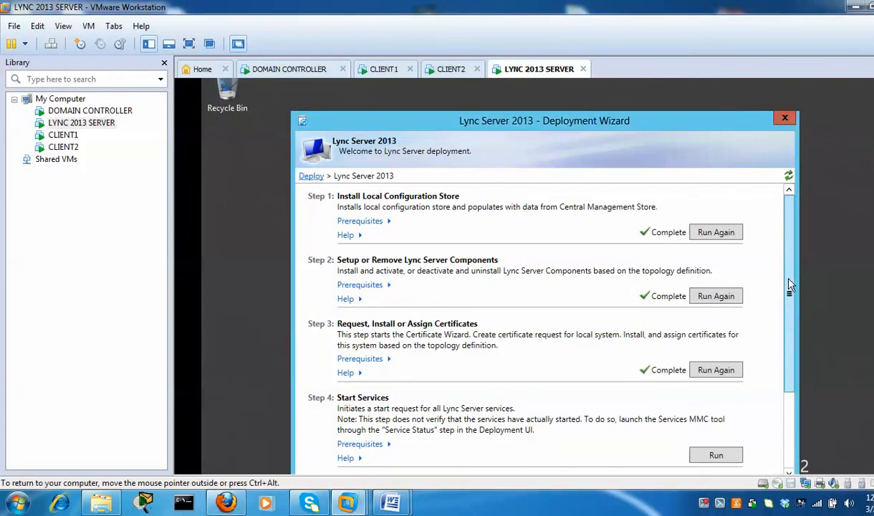
left_click_drag(790, 285, 788, 360)
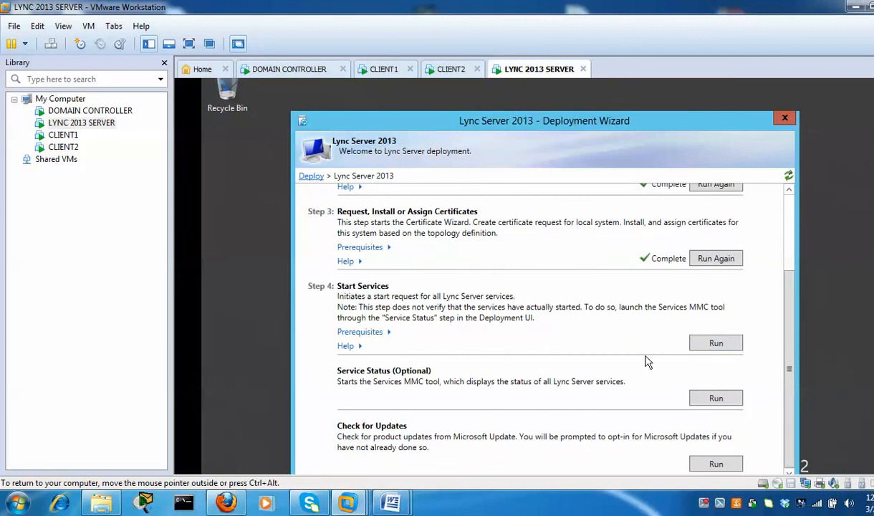
left_click(716, 344)
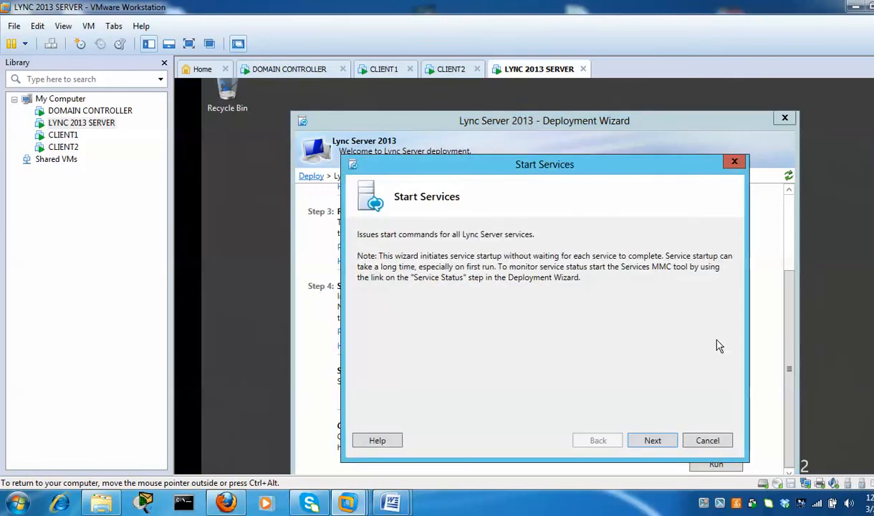
left_click(659, 440)
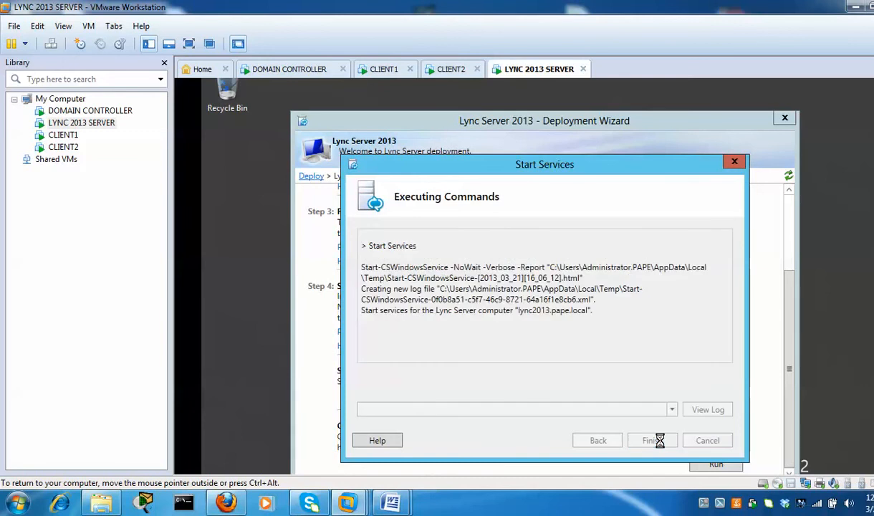
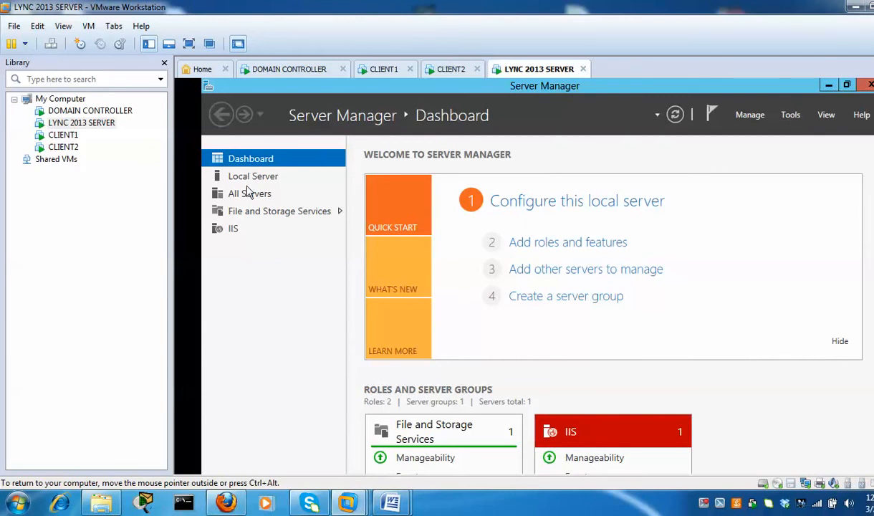
Choose the Services console from Server Manager's Tools menu
left_click(788, 116)
left_click(787, 119)
left_click(790, 116)
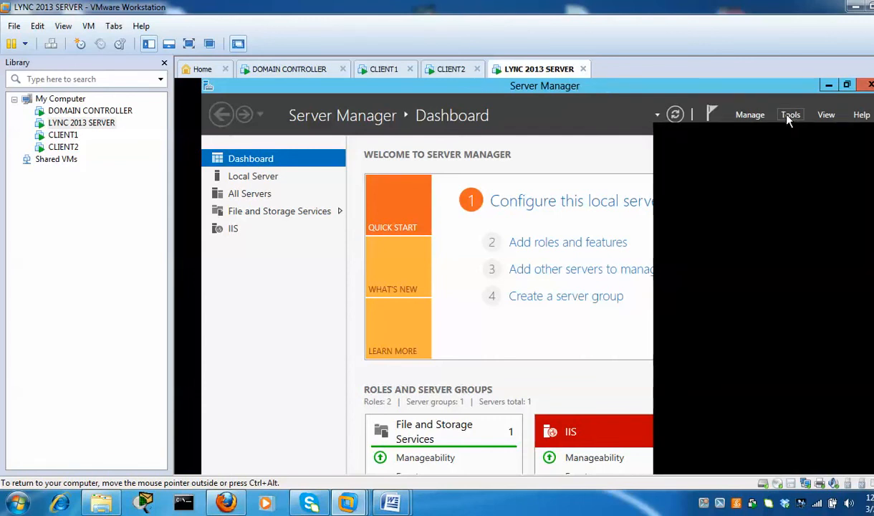
left_click(788, 117)
left_click(786, 117)
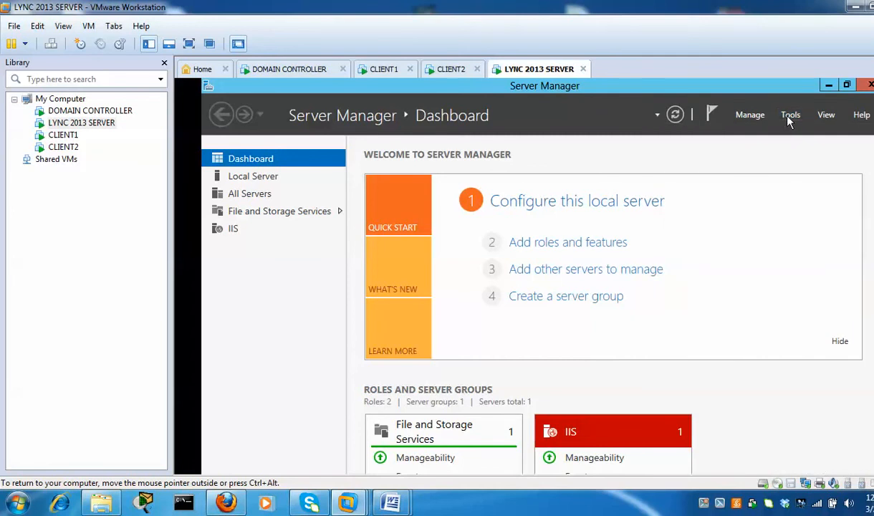
left_click(788, 120)
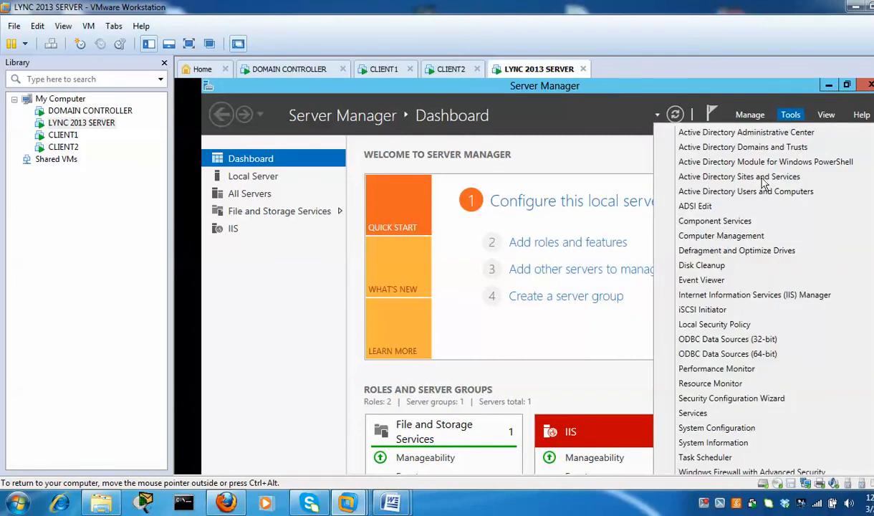
left_click(714, 415)
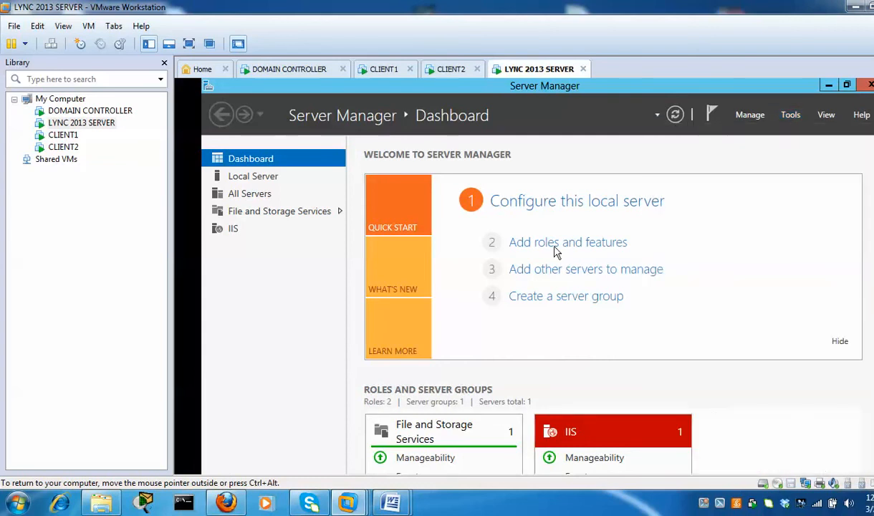
Review the Start Services output, which completed with errors because RTCASMCU failed to start
left_click(534, 204)
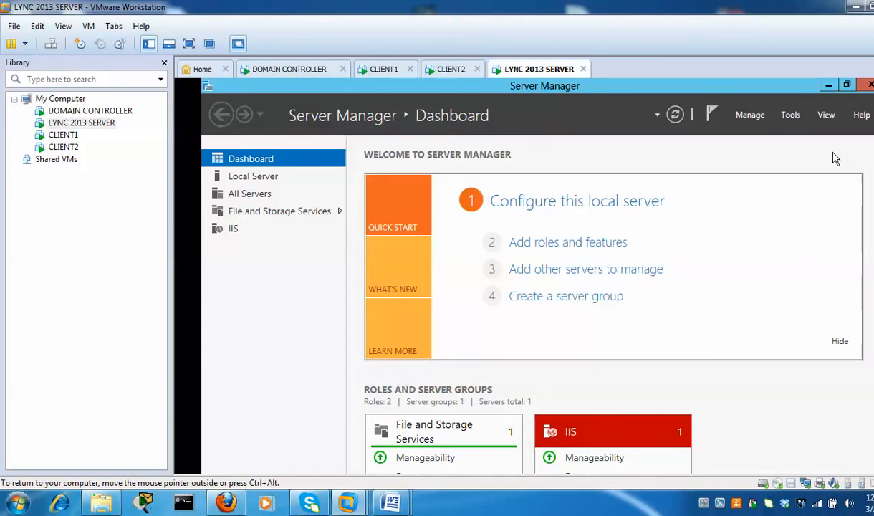
scroll(537, 276, "down", 1)
scroll(537, 276, "down", 2)
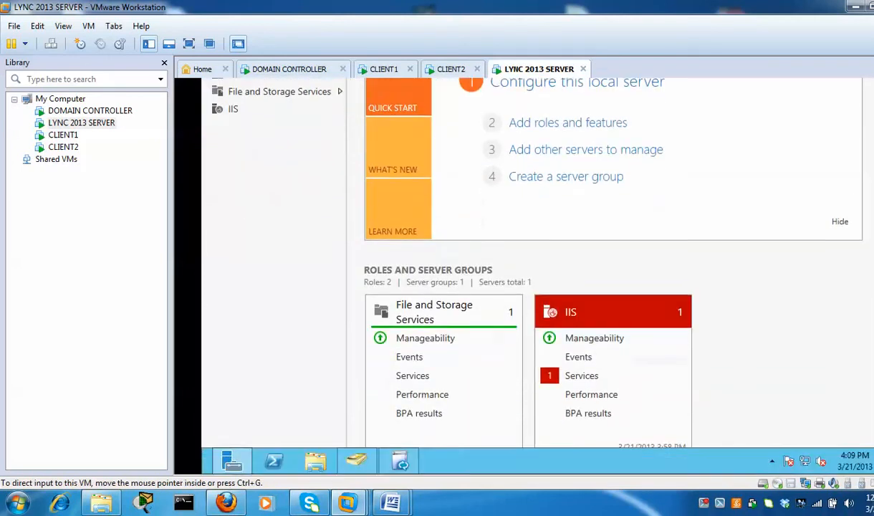
scroll(537, 276, "up", 3)
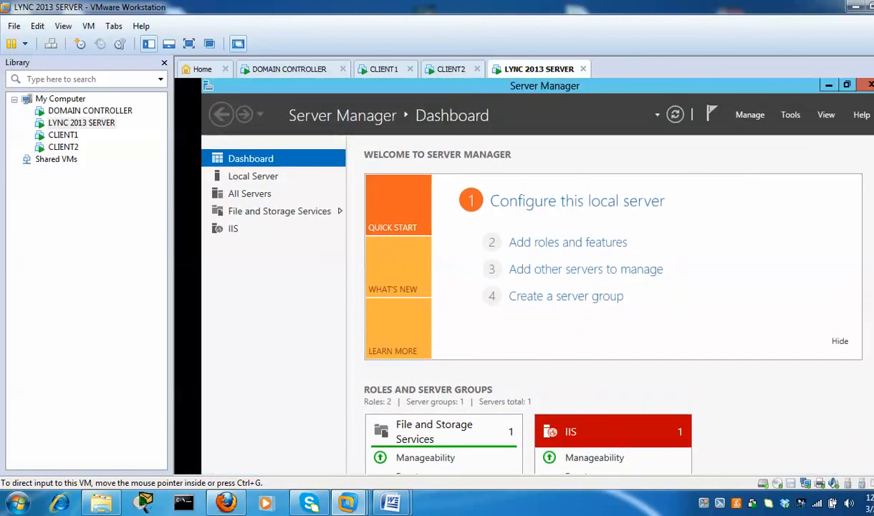
scroll(538, 275, "down", 2)
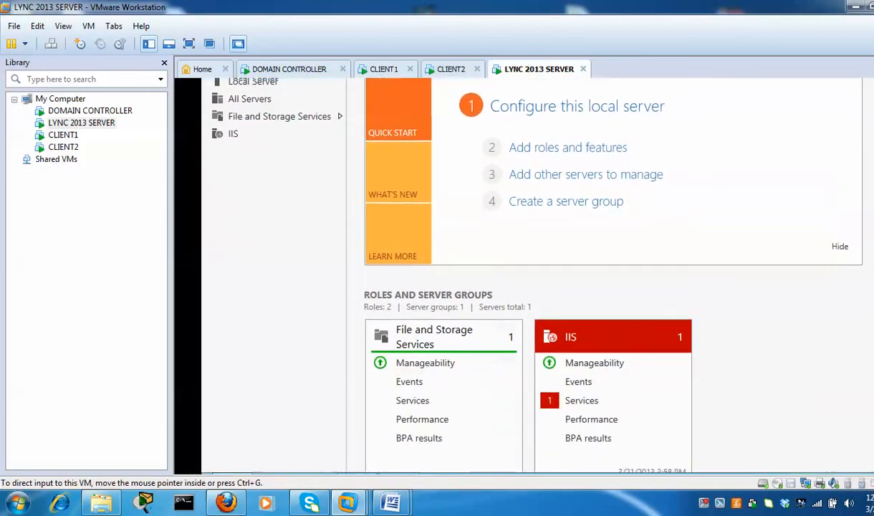
scroll(538, 275, "down", 1)
scroll(537, 276, "up", 3)
scroll(537, 276, "down", 1)
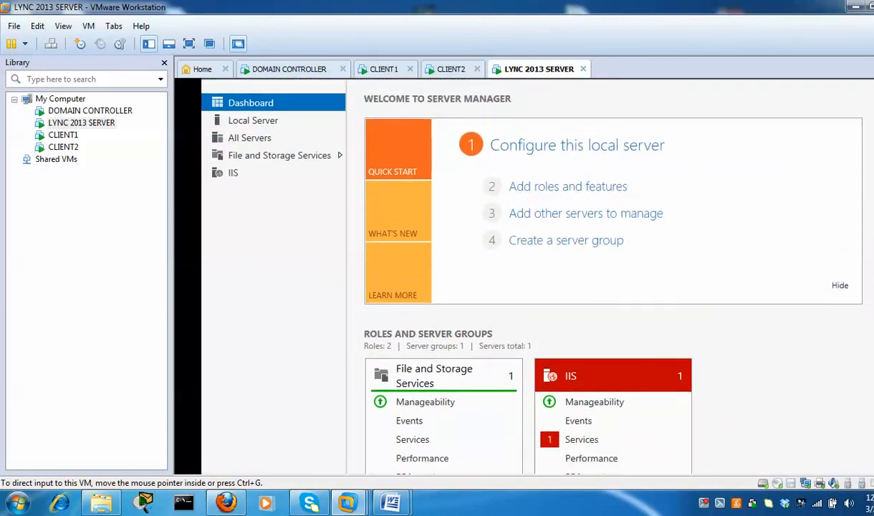
scroll(537, 276, "down", 2)
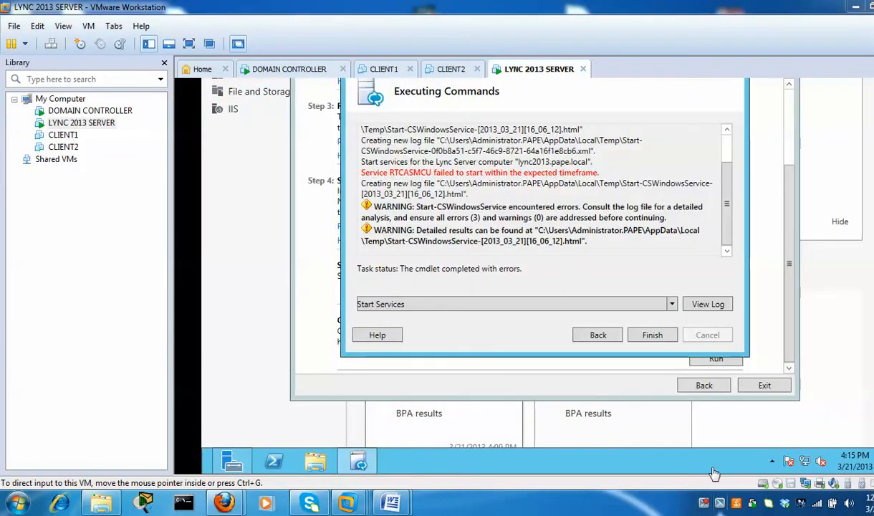
Finish the Start Services results window and launch the Services console on the server
left_click(650, 340)
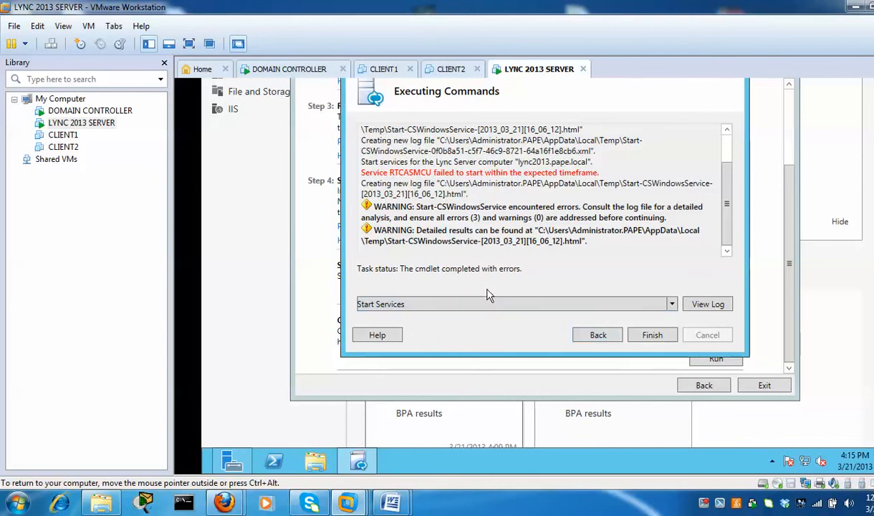
left_click(648, 339)
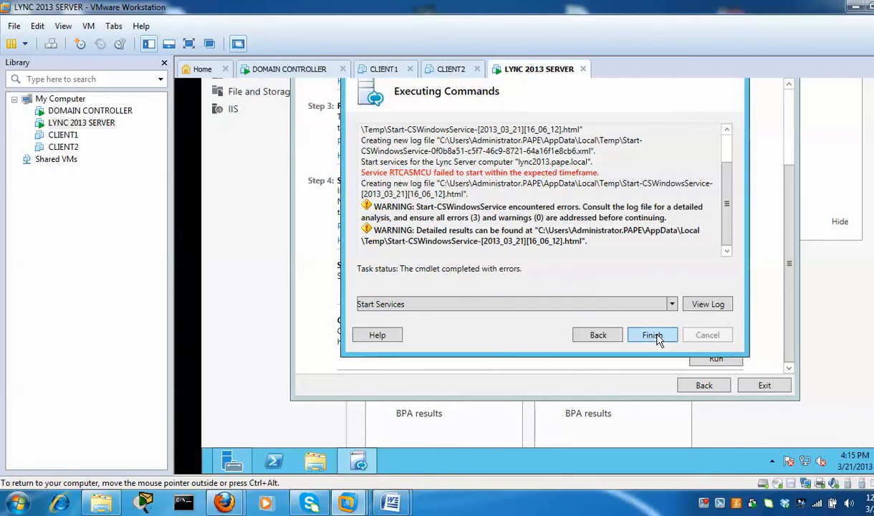
left_click(652, 336)
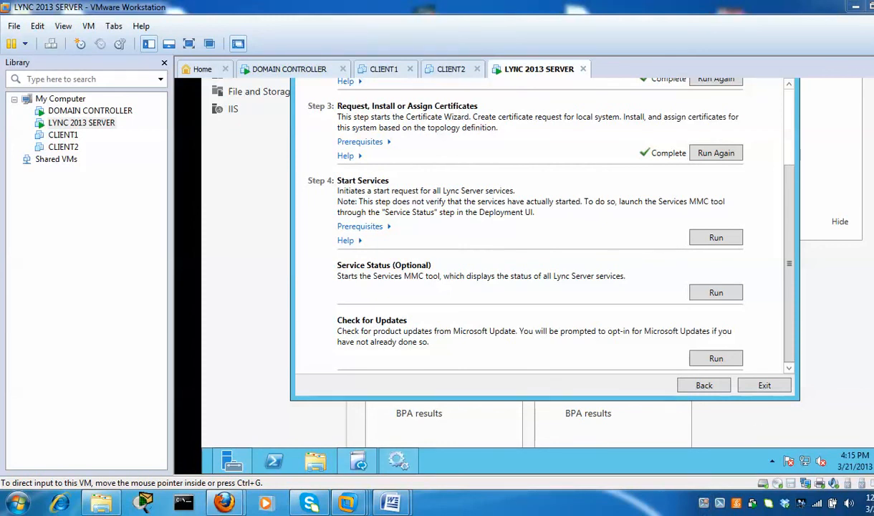
left_click(402, 462)
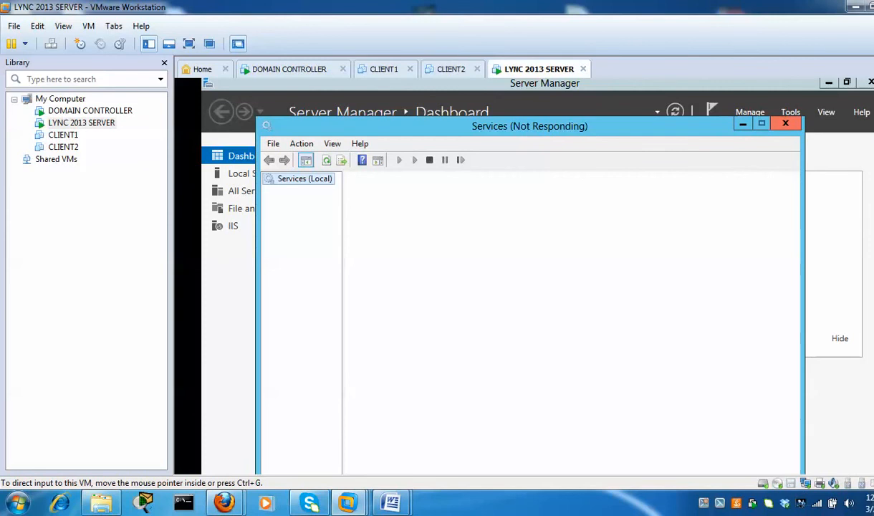
Start the Lync Server Application Sharing service from the Services list
scroll(537, 276, "down", 3)
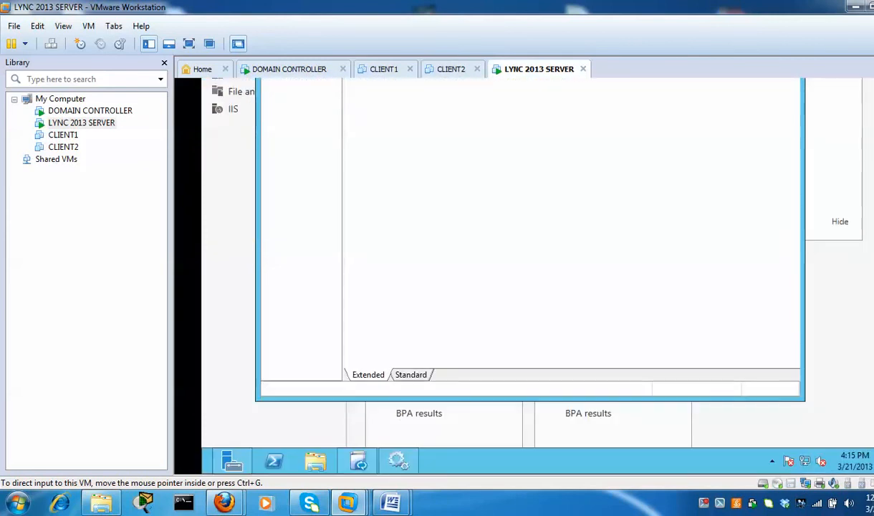
scroll(537, 275, "up", 2)
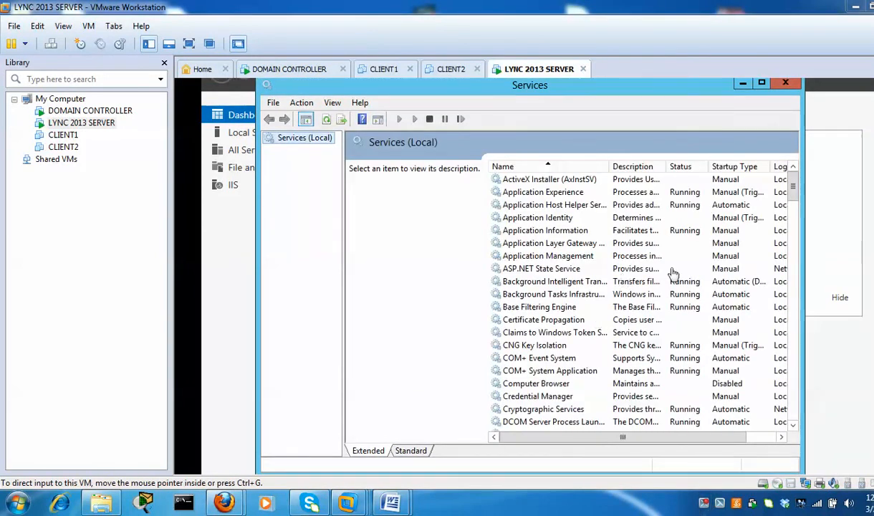
left_click(532, 332)
key("l")
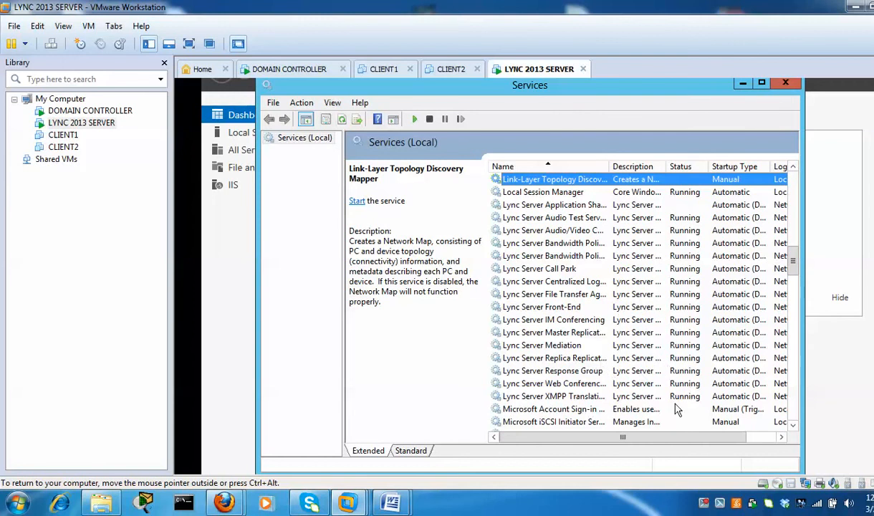
left_click(623, 206)
right_click(623, 206)
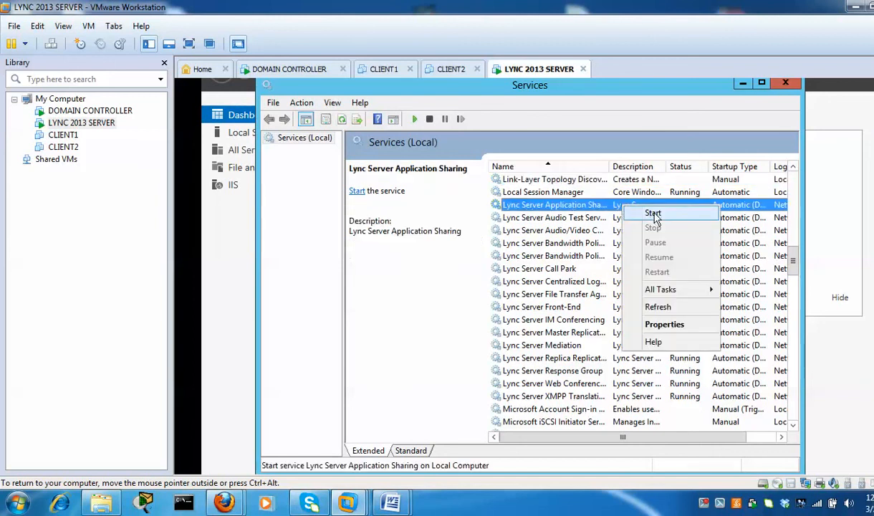
left_click(653, 212)
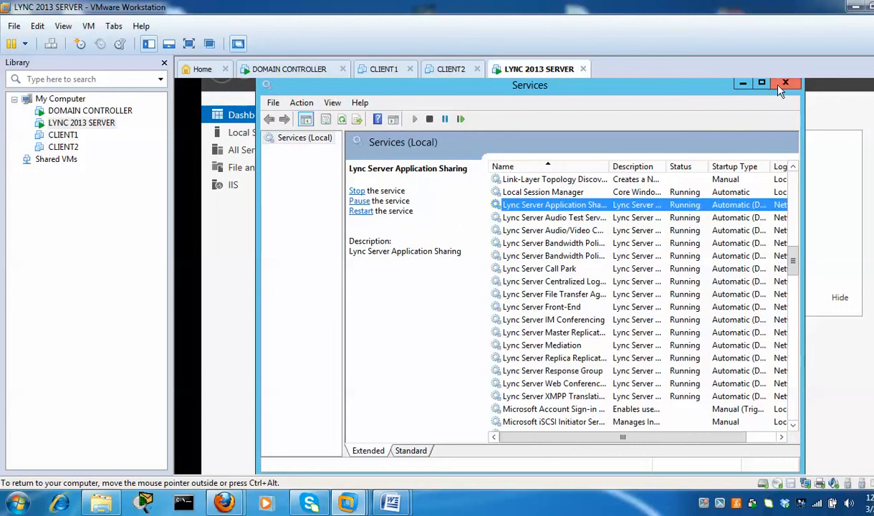
Close Services, exit the deployment wizard, minimize windows and show the Start screen's Lync tools
left_click(783, 85)
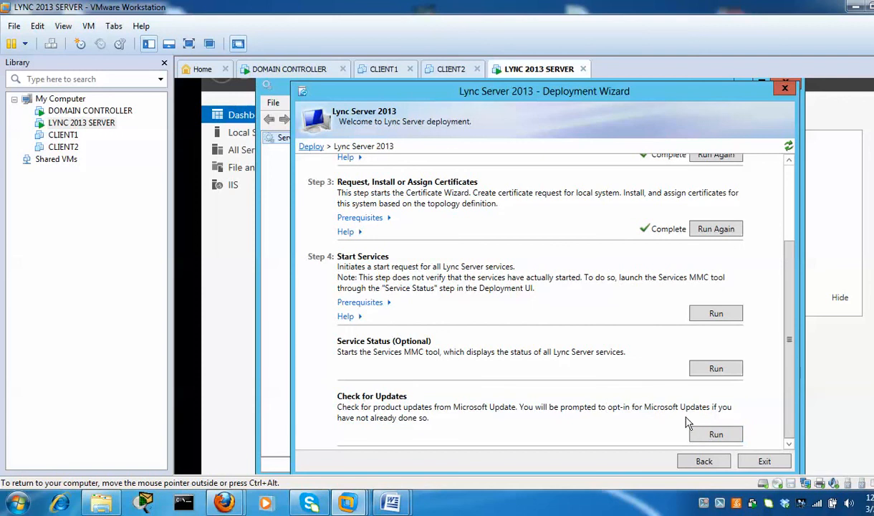
left_click(762, 462)
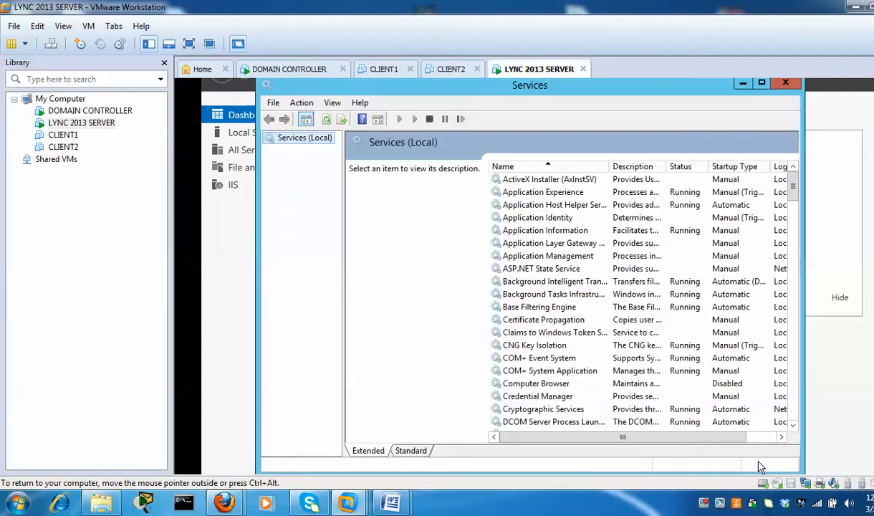
left_click(743, 85)
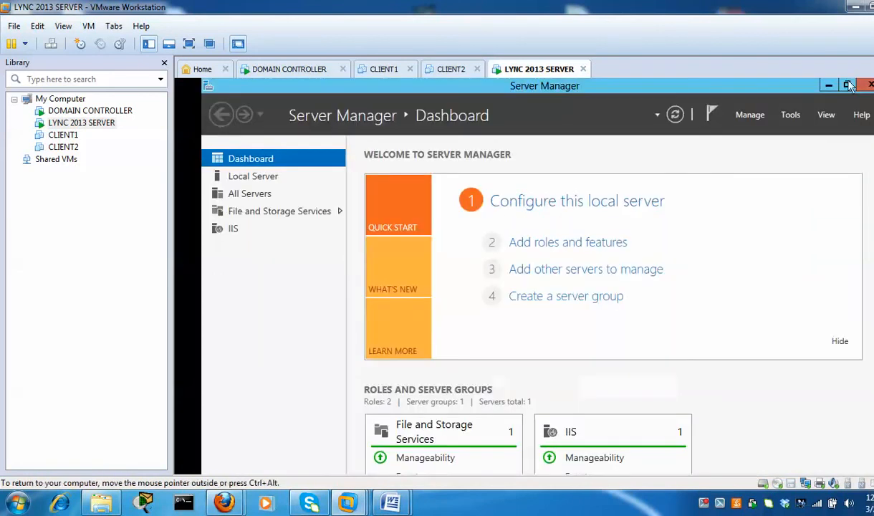
left_click(828, 86)
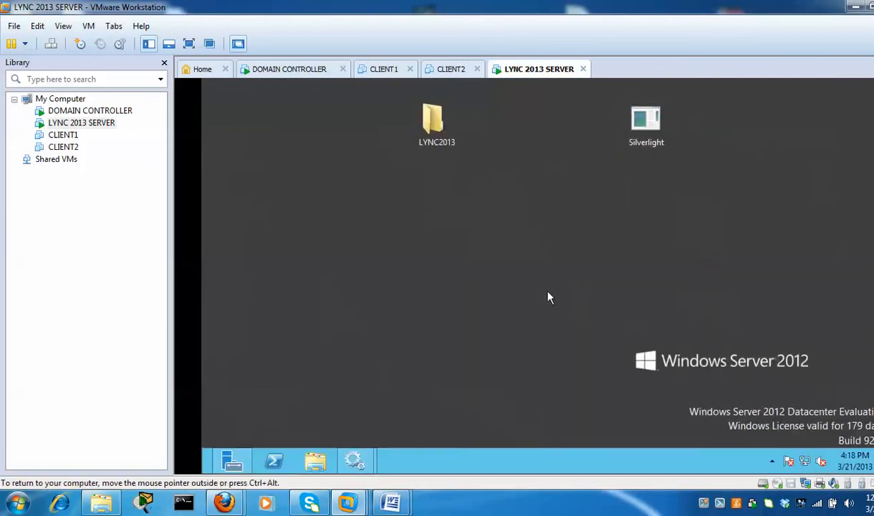
key("super")
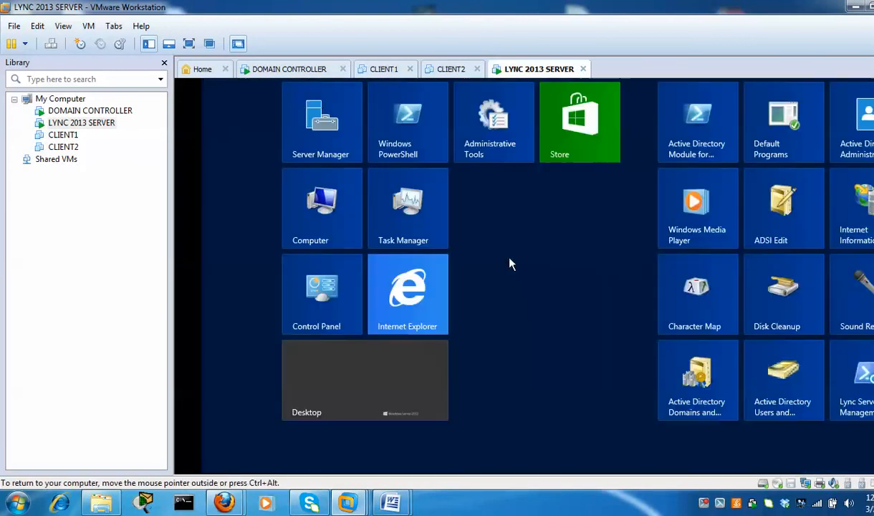
left_click_drag(552, 470, 752, 474)
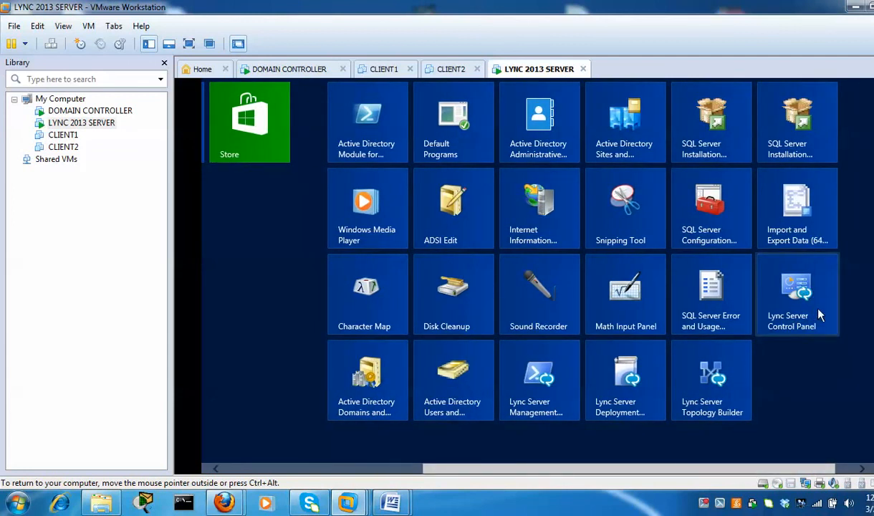
Launch Lync Server Control Panel and sign in as administrator, remembering the credentials
left_click(820, 315)
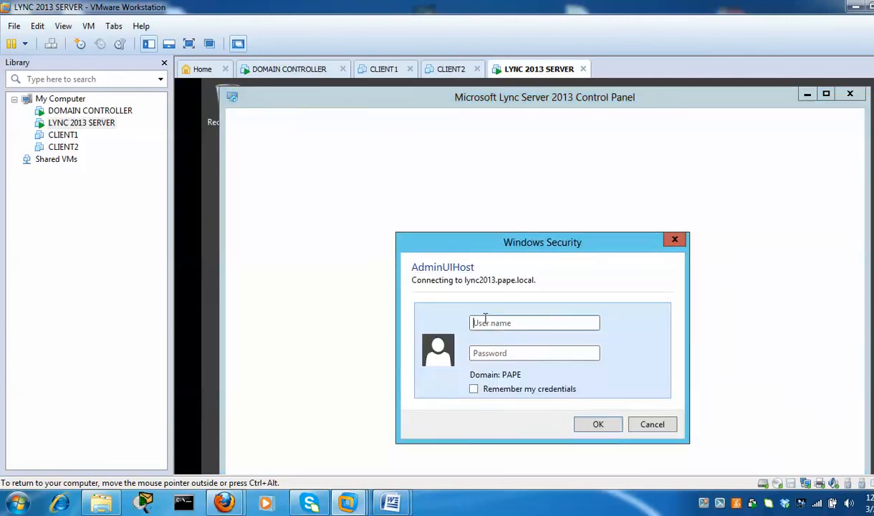
left_click(505, 323)
key("Tab")
type("••")
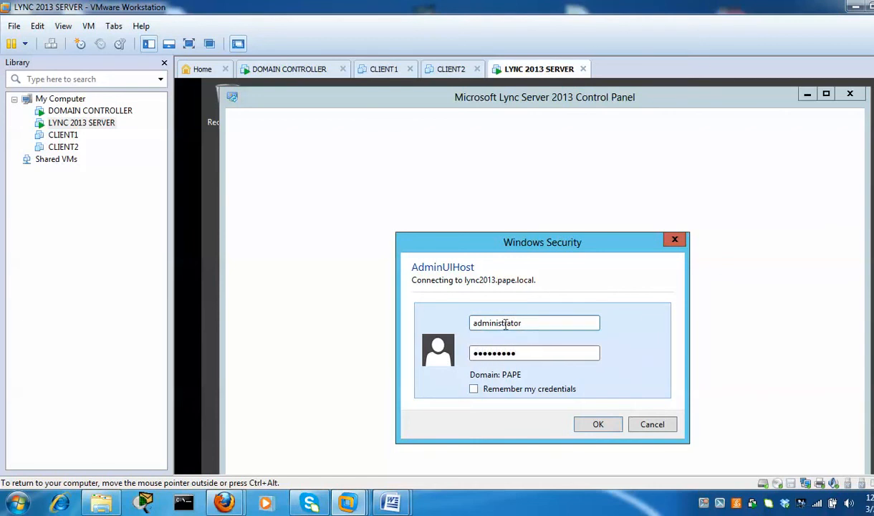
left_click(474, 389)
left_click(594, 425)
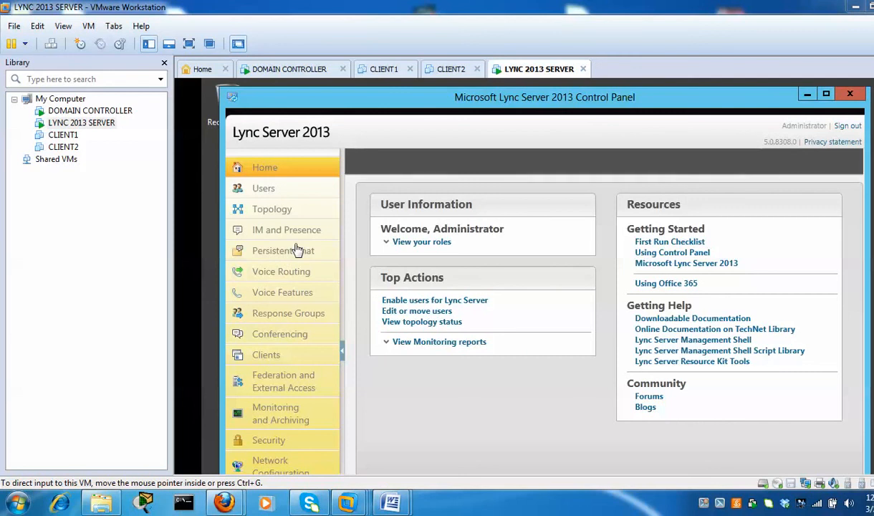
Open the Users section of the Lync Server Control Panel
left_click(277, 192)
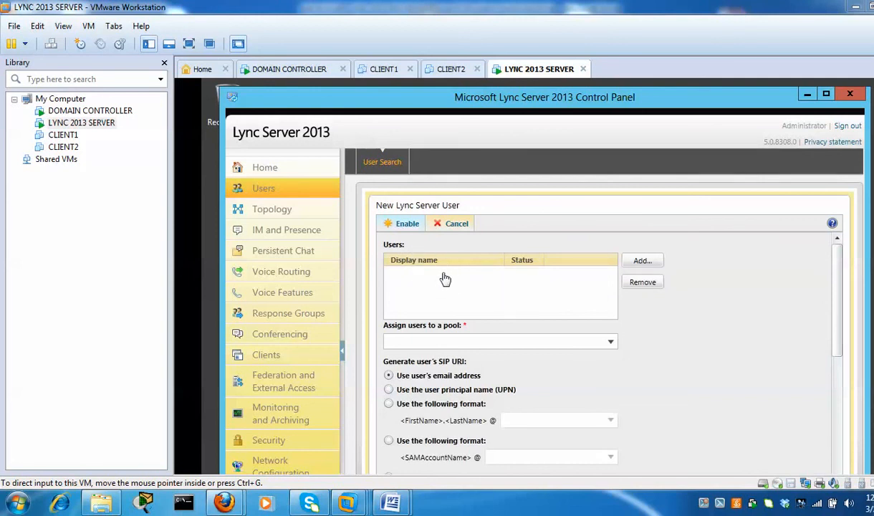
Search Active Directory for the first user by name and add them to the list
left_click(649, 261)
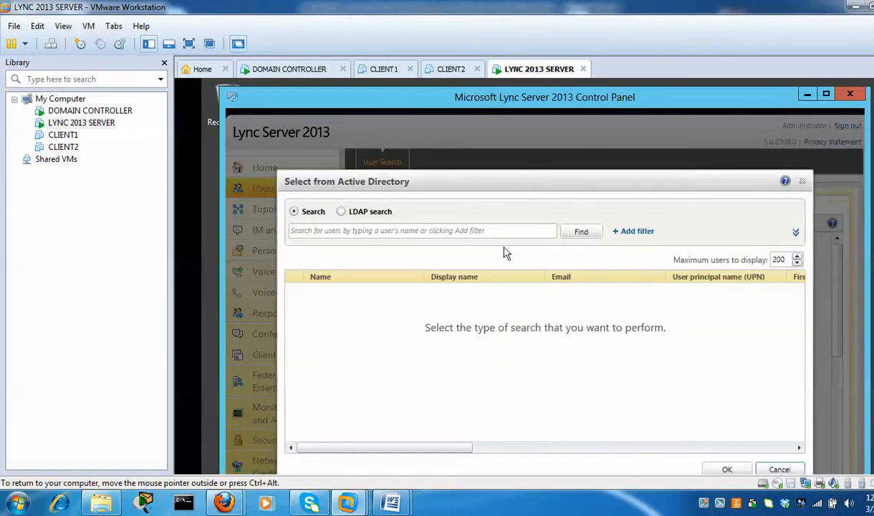
left_click(383, 231)
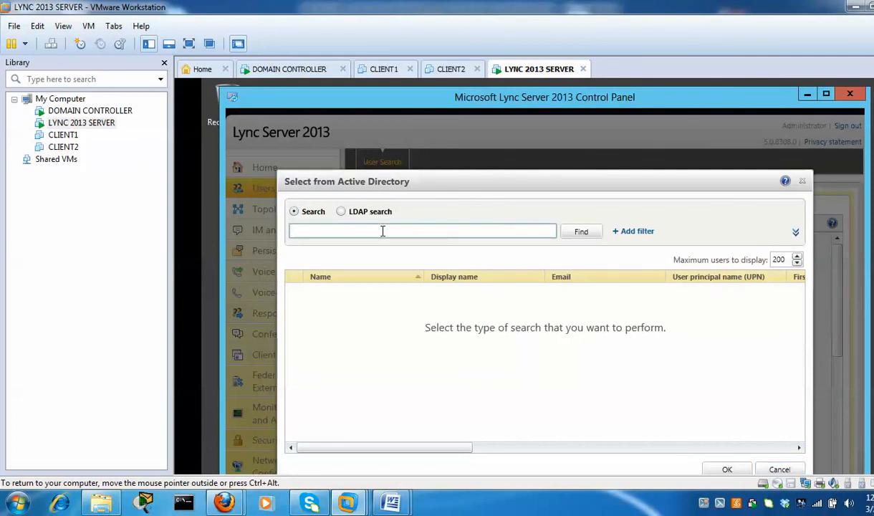
type("papelini")
left_click(579, 236)
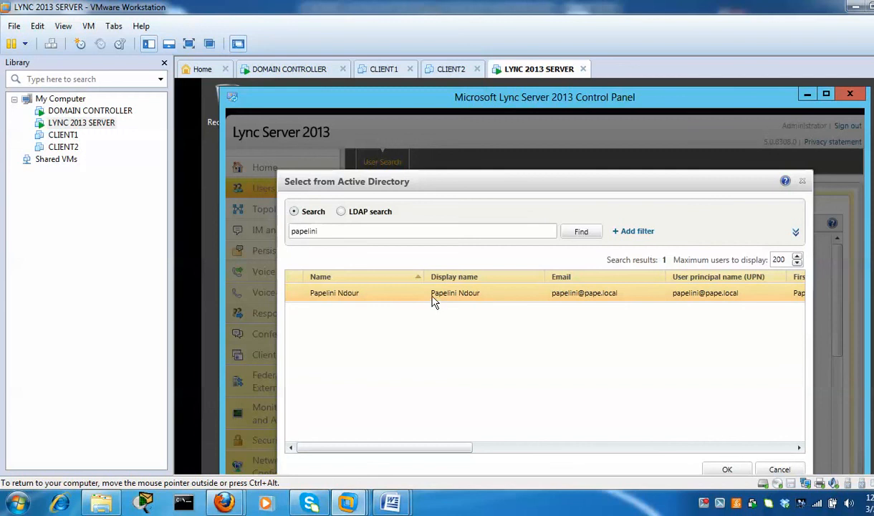
left_click(727, 469)
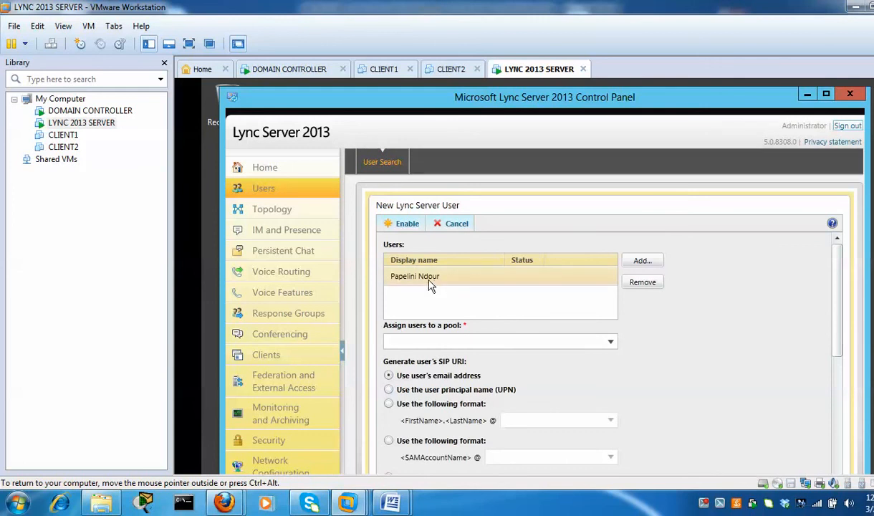
Find and add the second Active Directory user, then select the first user
left_click(634, 260)
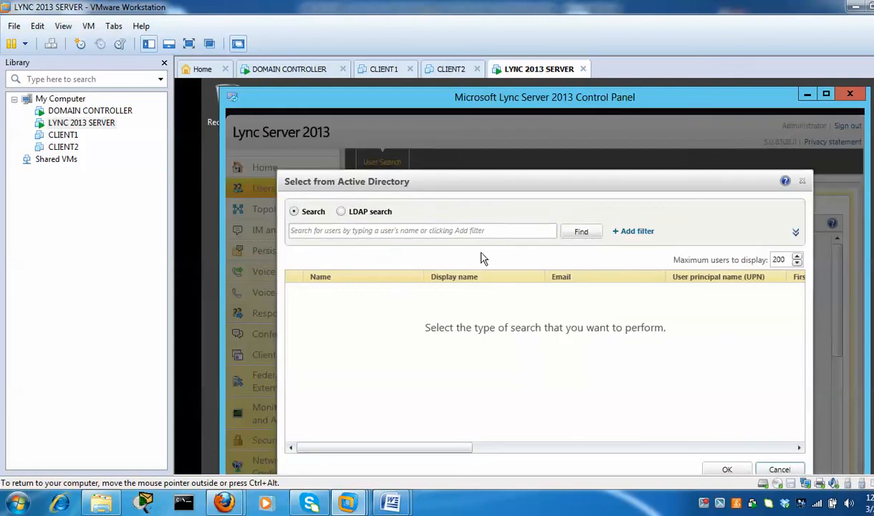
left_click(452, 230)
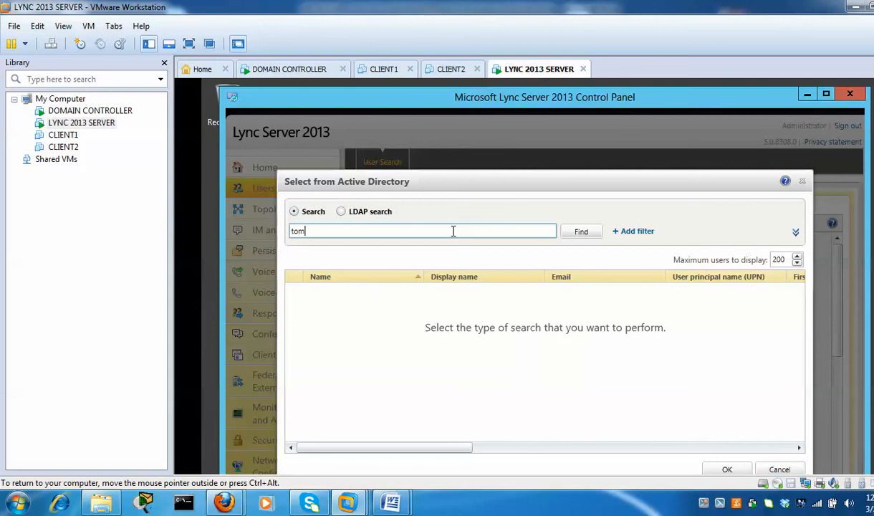
left_click(580, 231)
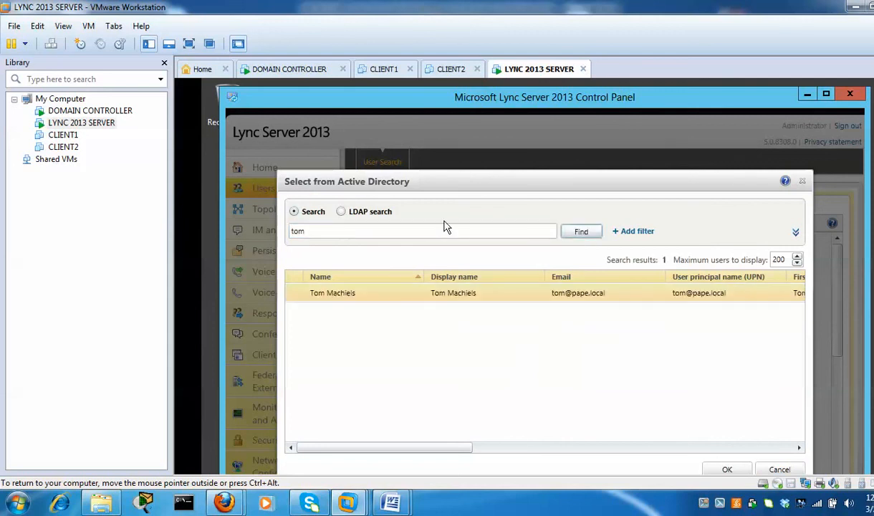
left_click(726, 470)
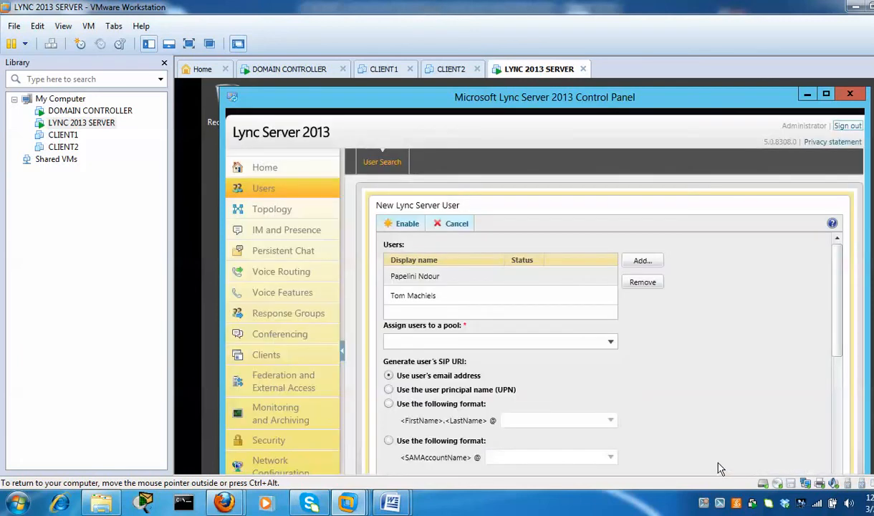
left_click(558, 278)
Assign the users to pool lync2013.pape.local and look over the remaining policy settings
left_click(611, 343)
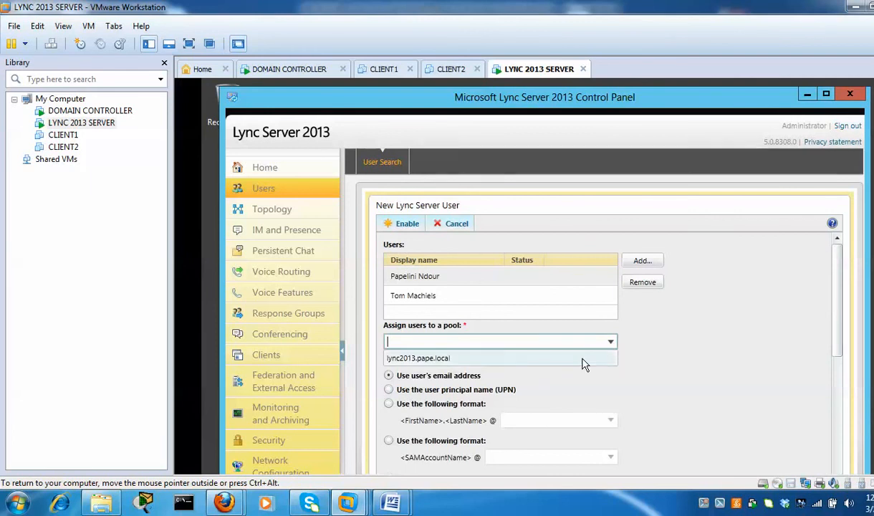
left_click(584, 363)
left_click_drag(839, 294, 836, 342)
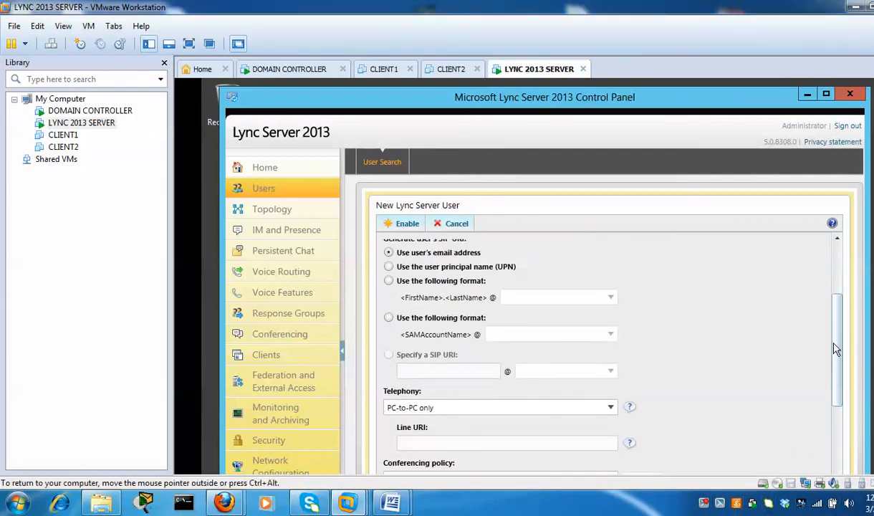
scroll(838, 354, "down", 3)
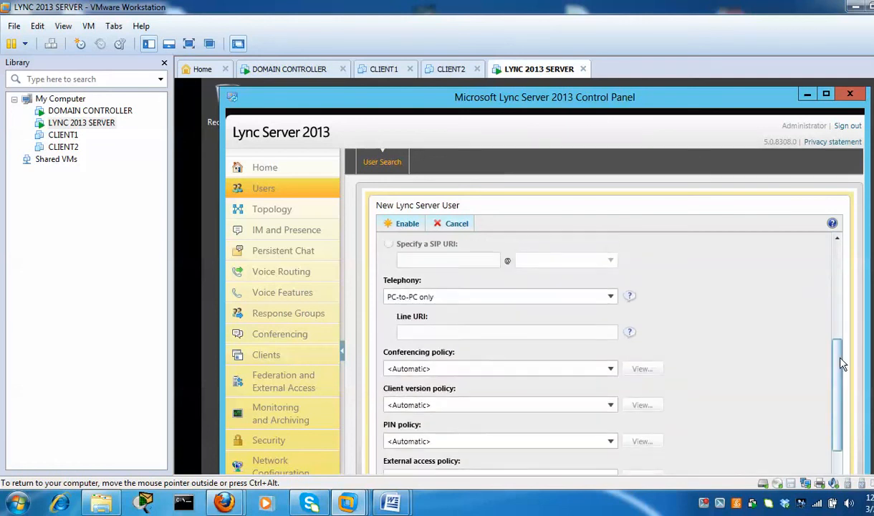
scroll(843, 363, "down", 4)
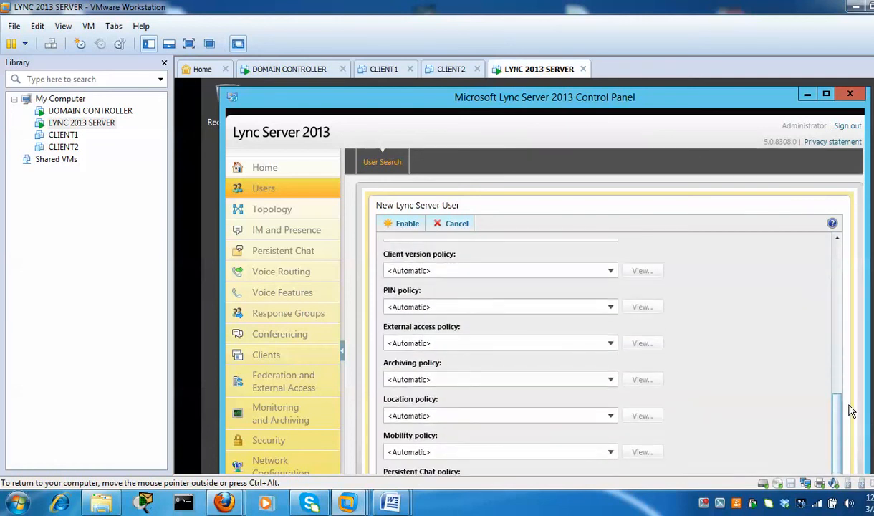
scroll(851, 410, "up", 6)
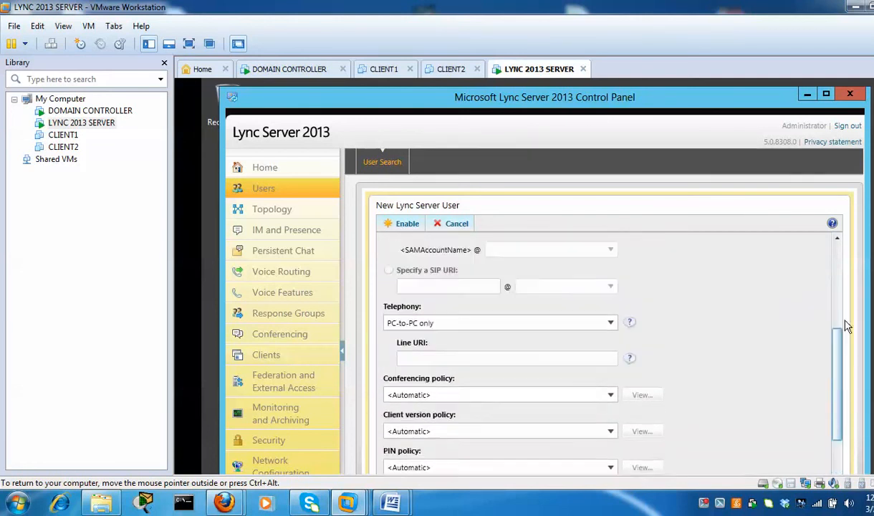
scroll(861, 283, "up", 2)
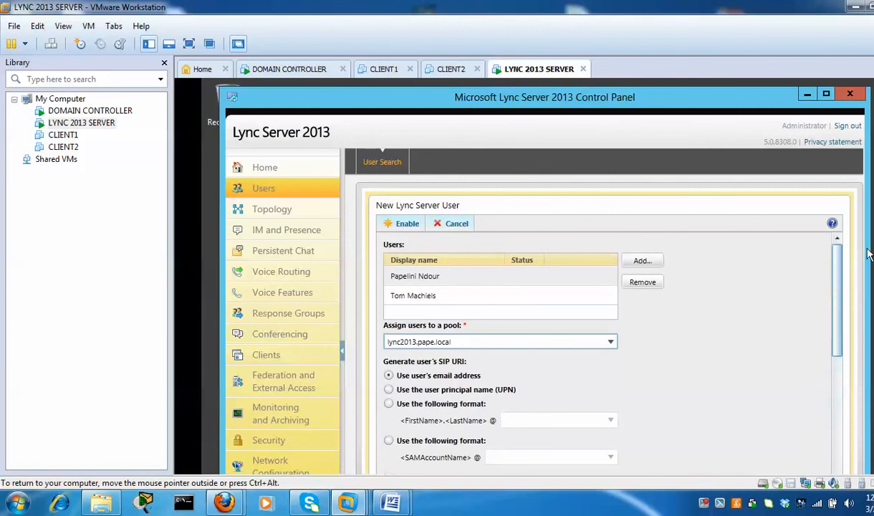
Enable both listed users for Lync in the lync2013.pape.local pool
left_click(402, 222)
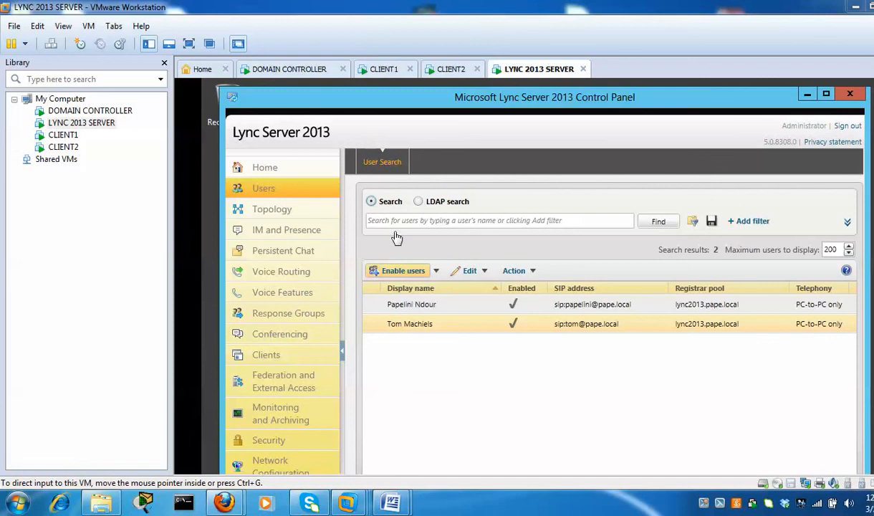
left_click(806, 94)
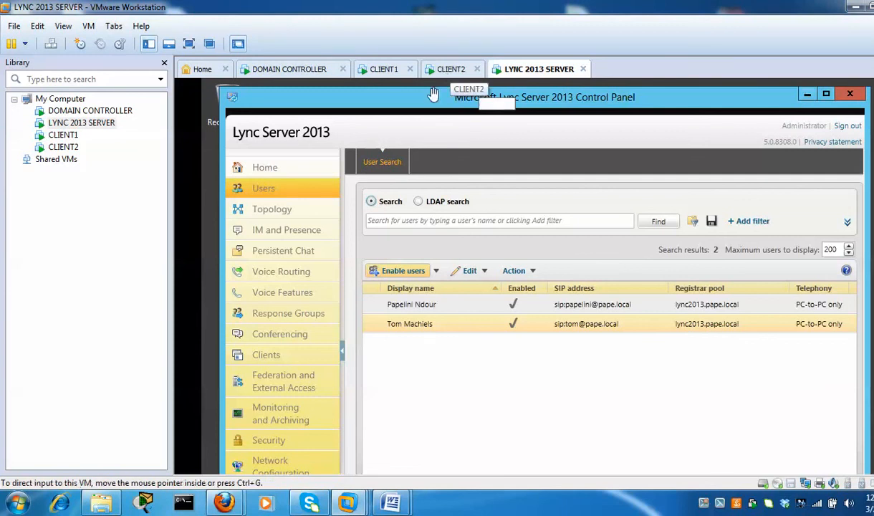
Switch to the CLIENT1 VM and wait for it to reach the Windows 7 logon screen
left_click(381, 75)
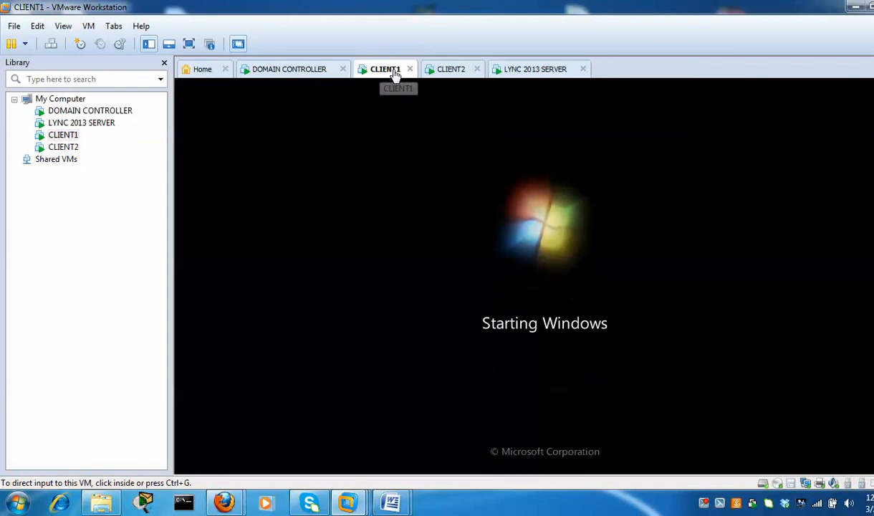
left_click(452, 75)
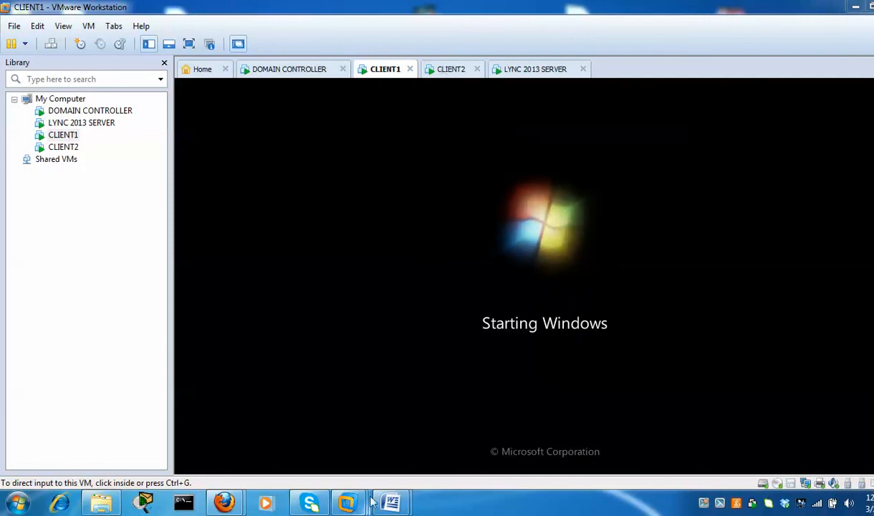
mouse_move(391, 501)
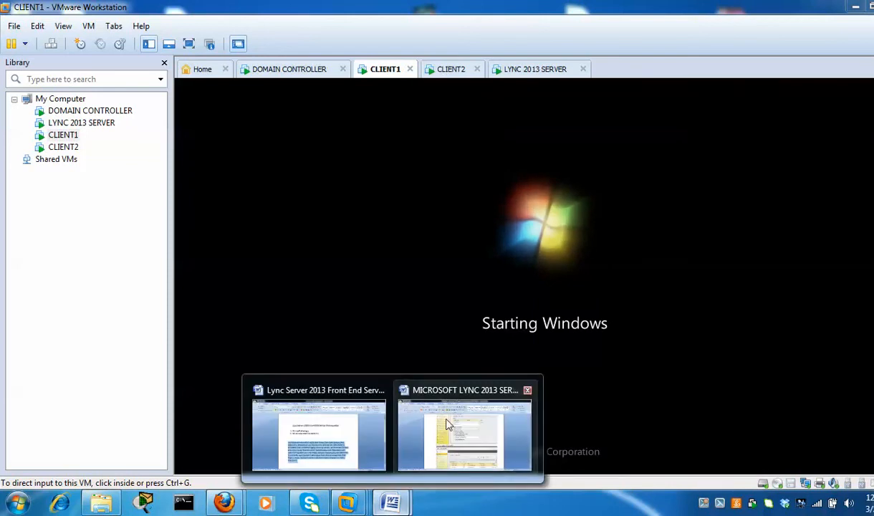
left_click(448, 422)
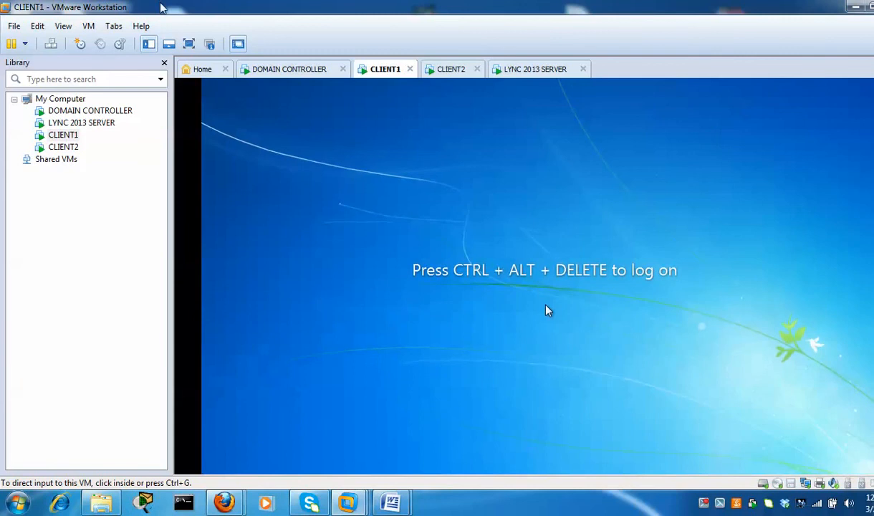
Log on to CLIENT1 with the domain user's password, re-entering it after the wrong-password error
left_click(52, 46)
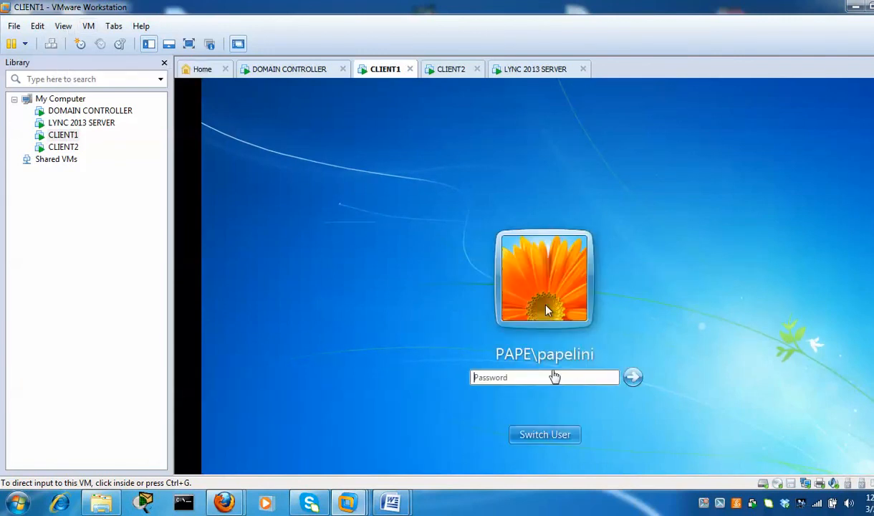
left_click(552, 380)
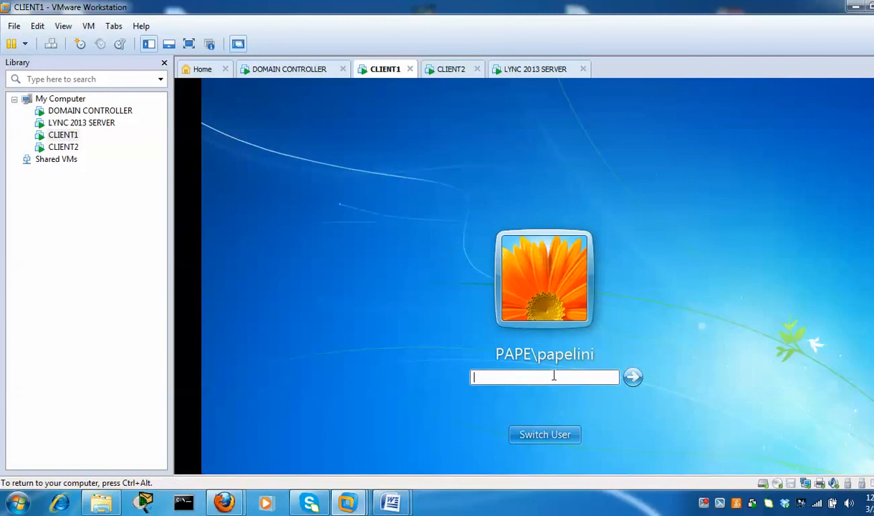
type("********")
left_click(632, 378)
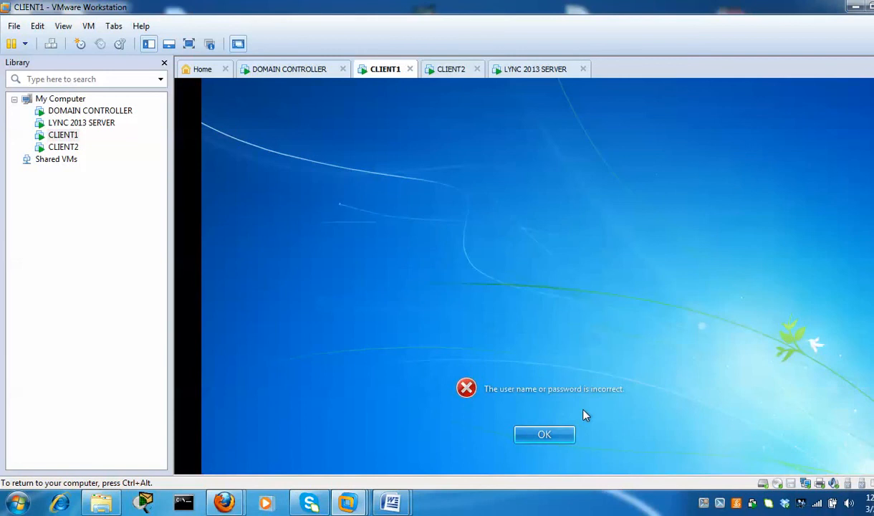
left_click(559, 435)
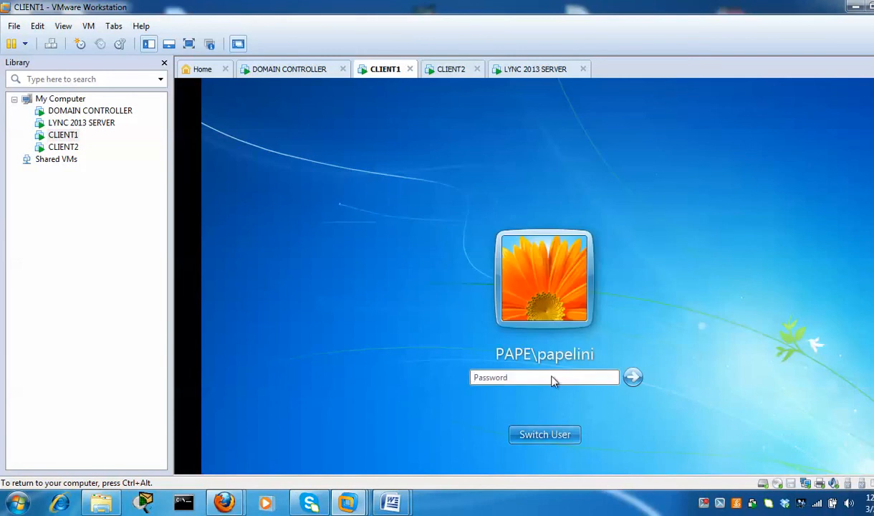
type("*********")
key("Return")
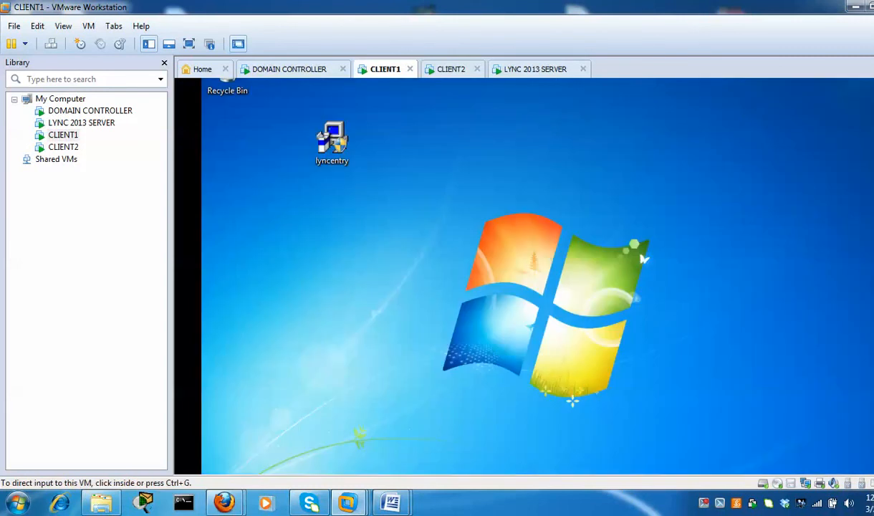
Select the lyncentry item on CLIENT1's desktop and bring up the Start menu
left_click(344, 149)
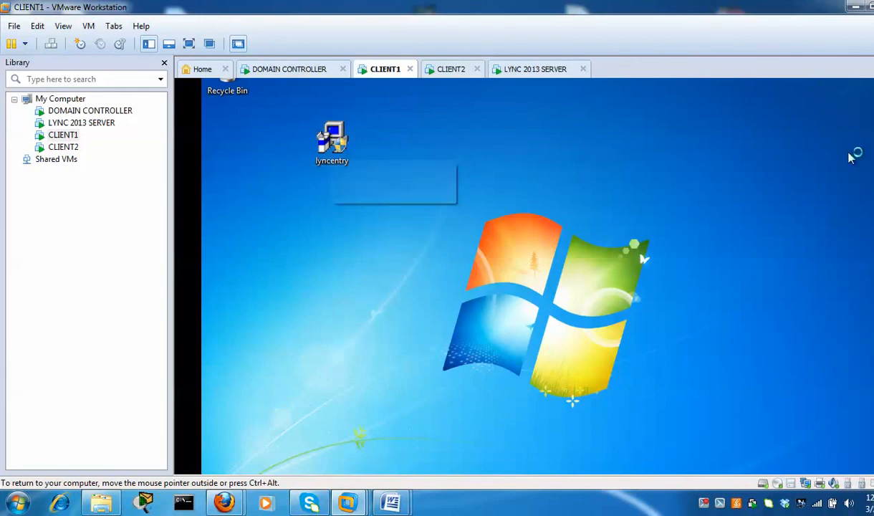
scroll(524, 276, "down", 1)
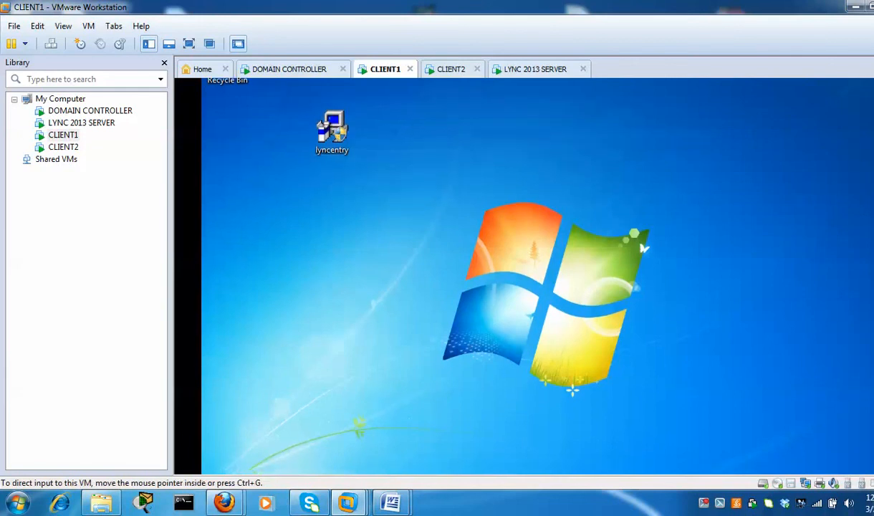
scroll(524, 276, "down", 3)
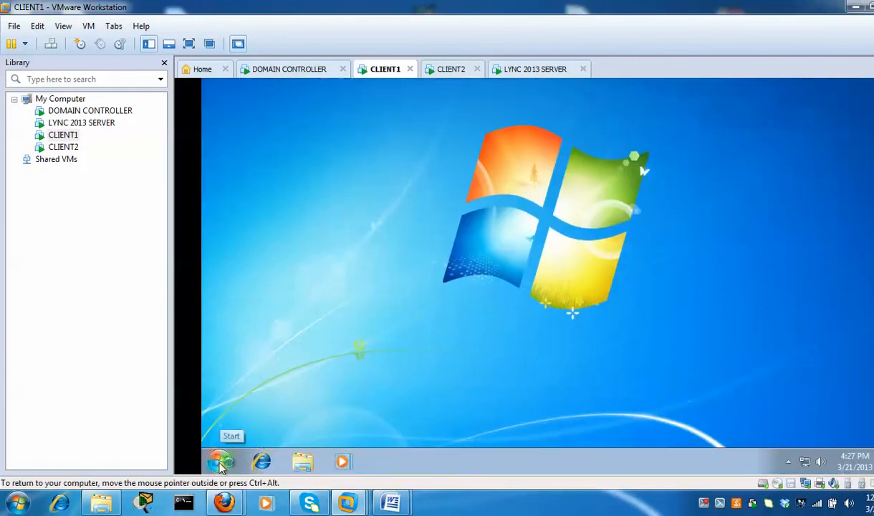
left_click(220, 464)
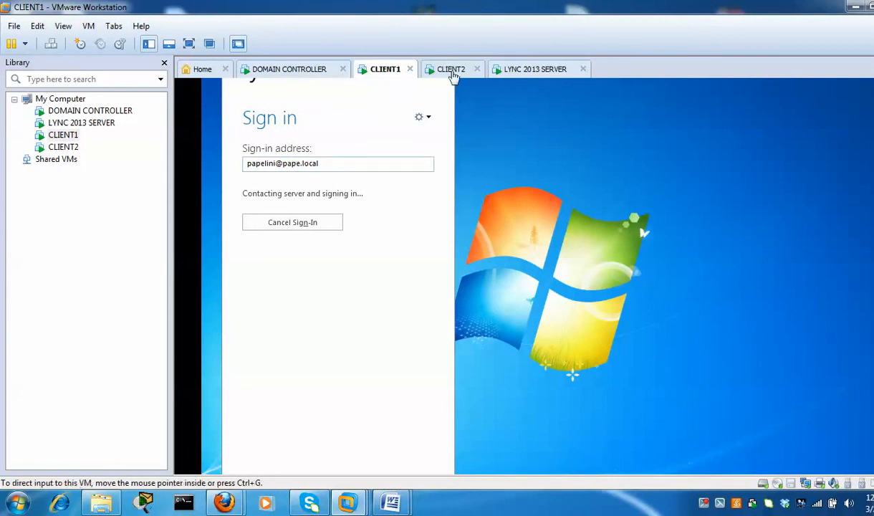
Log on to Windows on CLIENT2 with the domain password, briefly checking CLIENT1's Lync progress
left_click(454, 76)
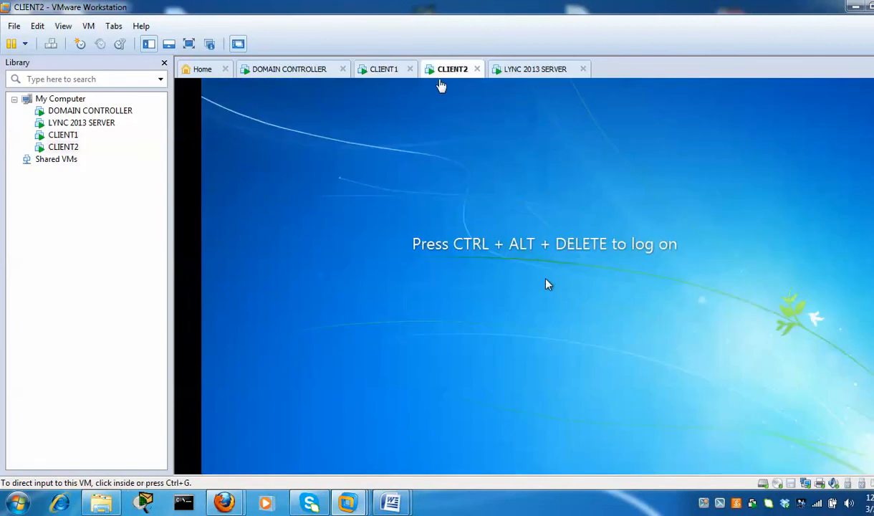
left_click(51, 43)
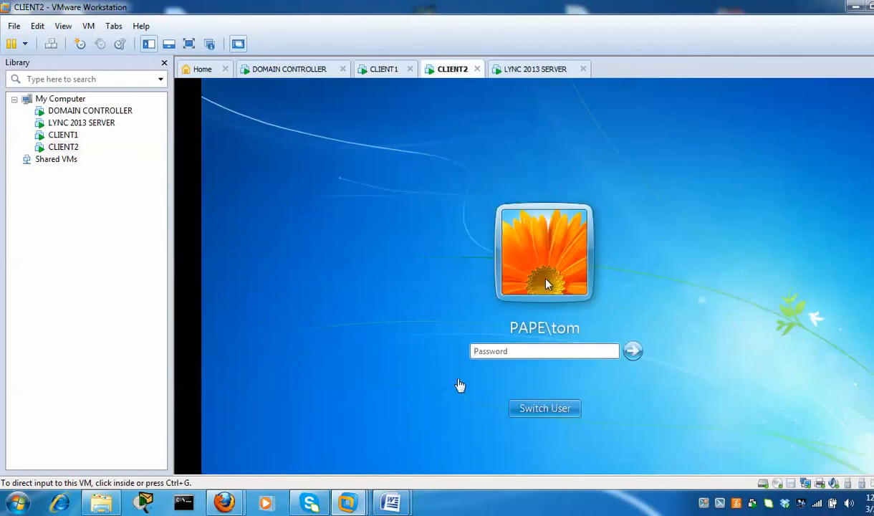
left_click(501, 351)
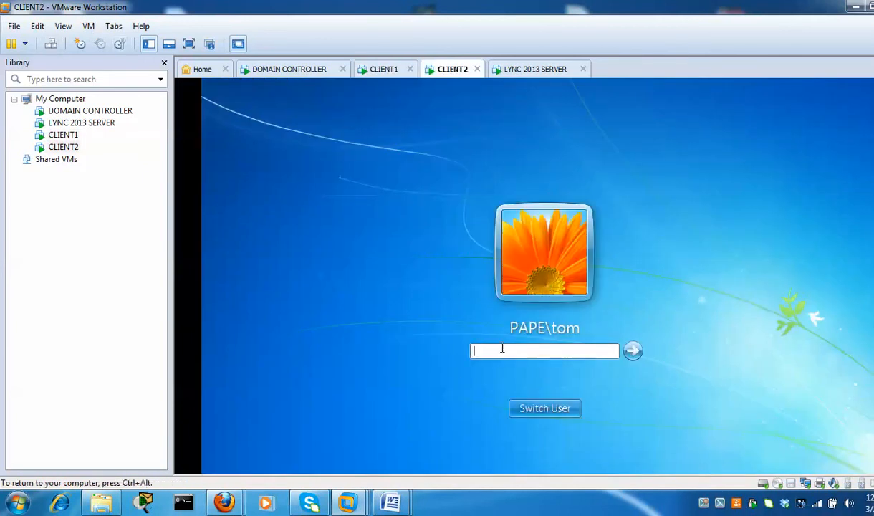
type("••••••••••")
key("Return")
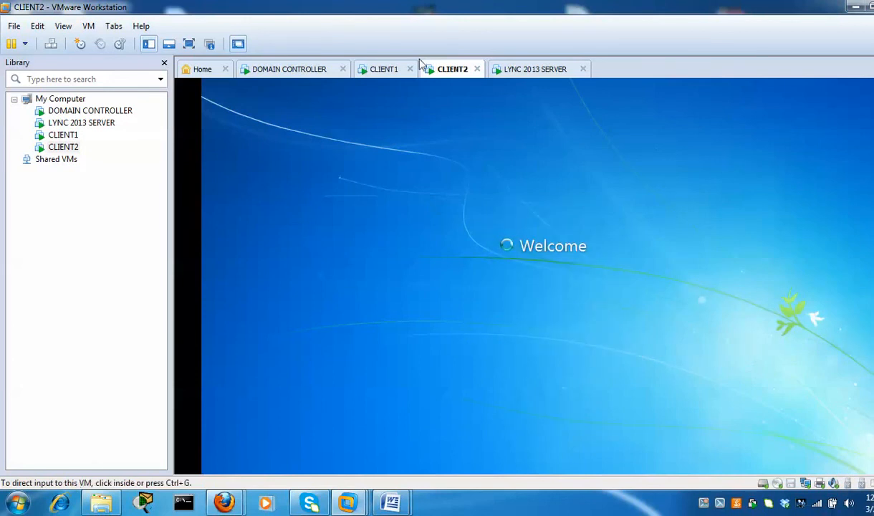
left_click(385, 71)
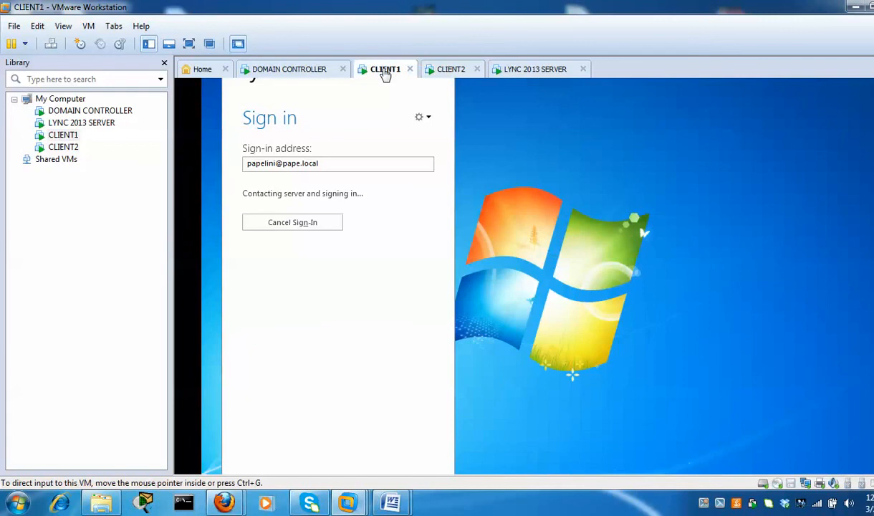
left_click(448, 71)
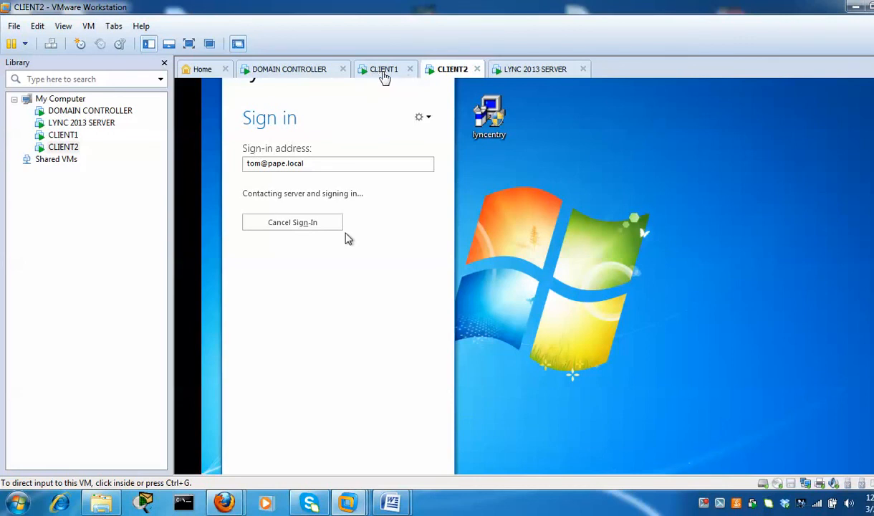
On CLIENT1, dismiss the can't-sign-in error, decline error reporting, and retry the Lync sign-in
left_click(383, 77)
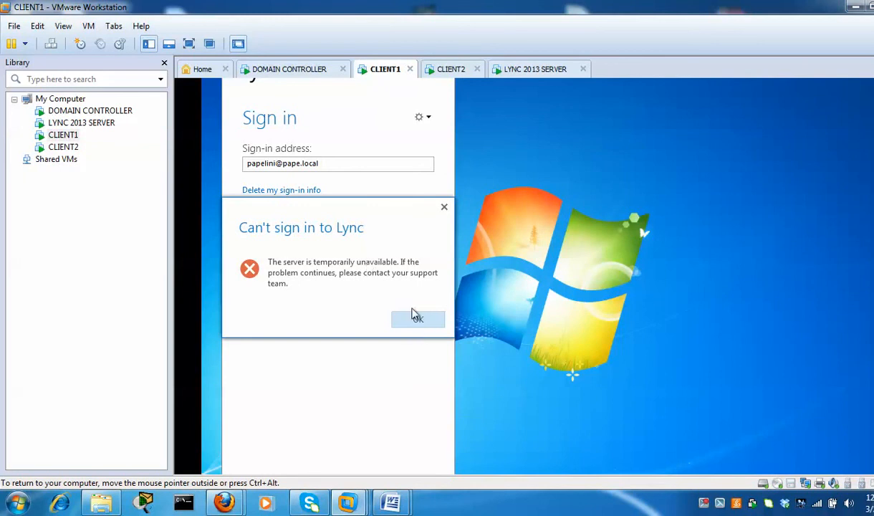
left_click(417, 322)
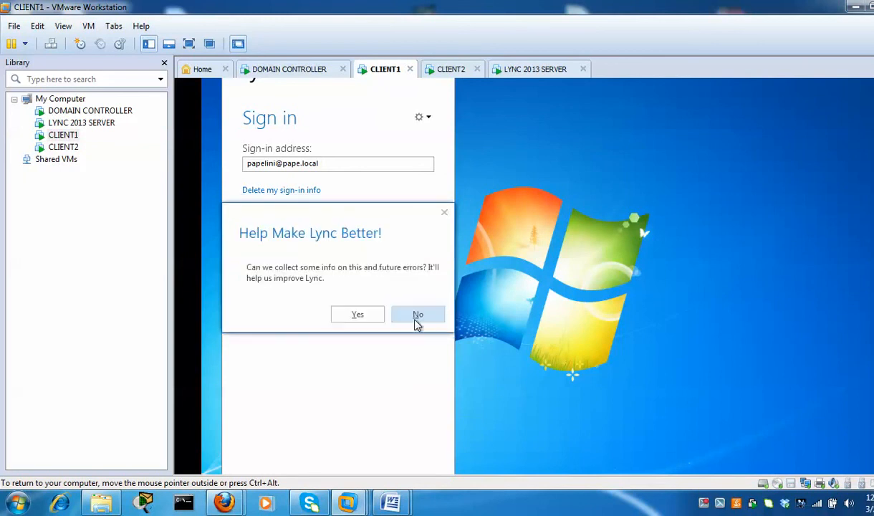
left_click(418, 317)
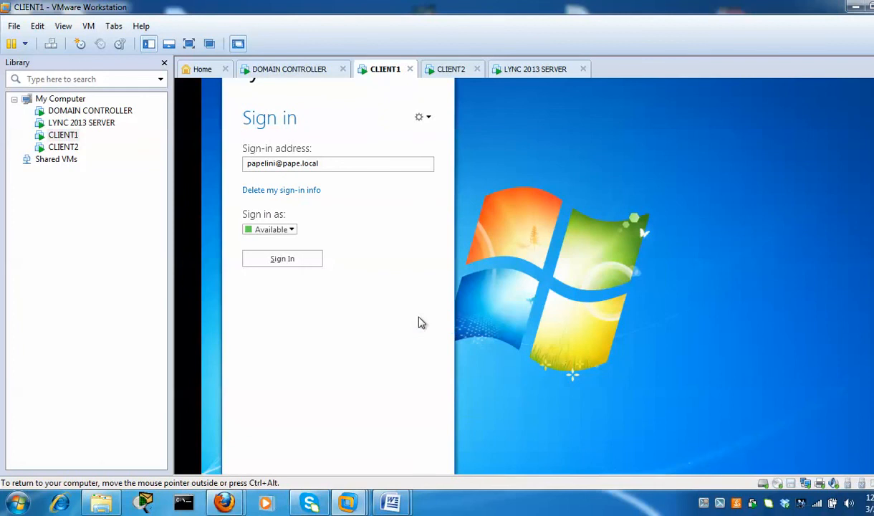
left_click(282, 259)
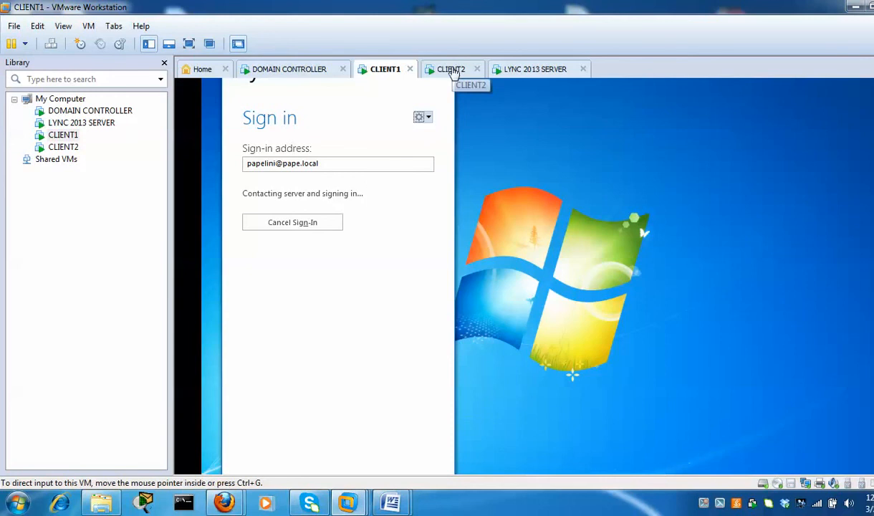
Clear CLIENT2's sign-in error and feedback prompt, then watch until CLIENT2's Lync is signed in
left_click(453, 70)
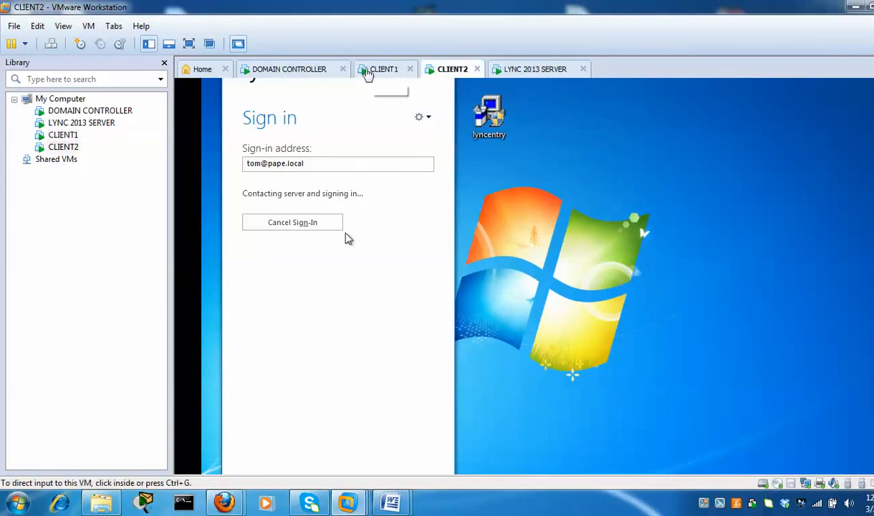
left_click(380, 74)
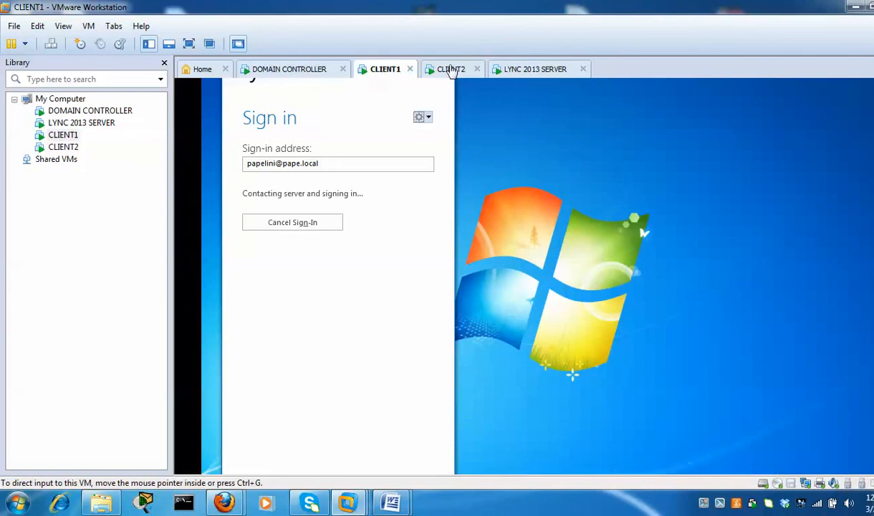
left_click(451, 69)
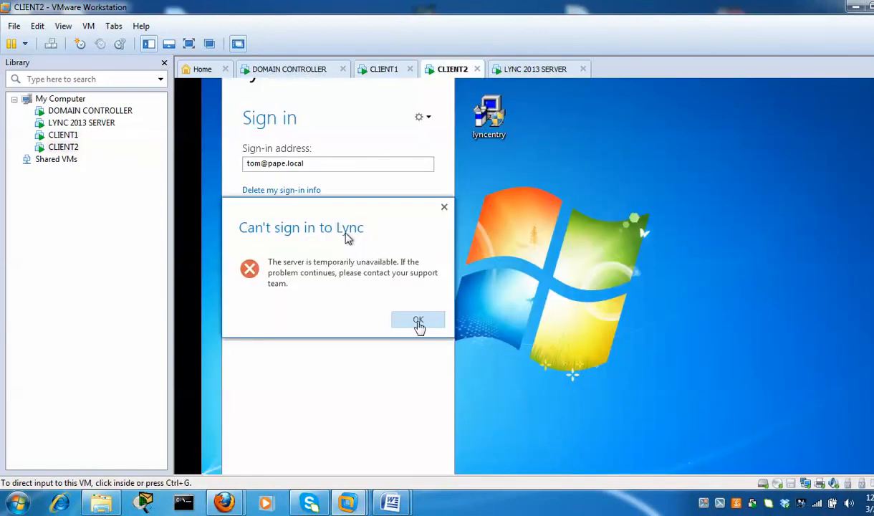
left_click(418, 322)
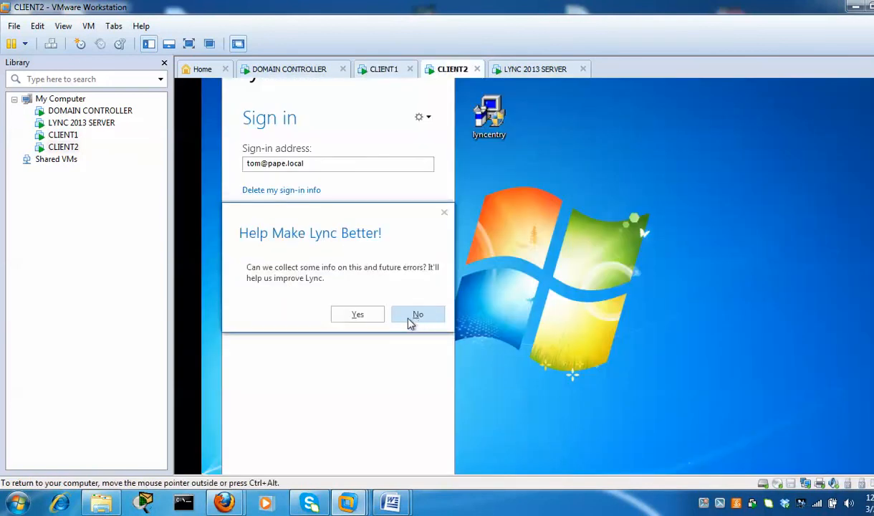
left_click(416, 315)
left_click(379, 69)
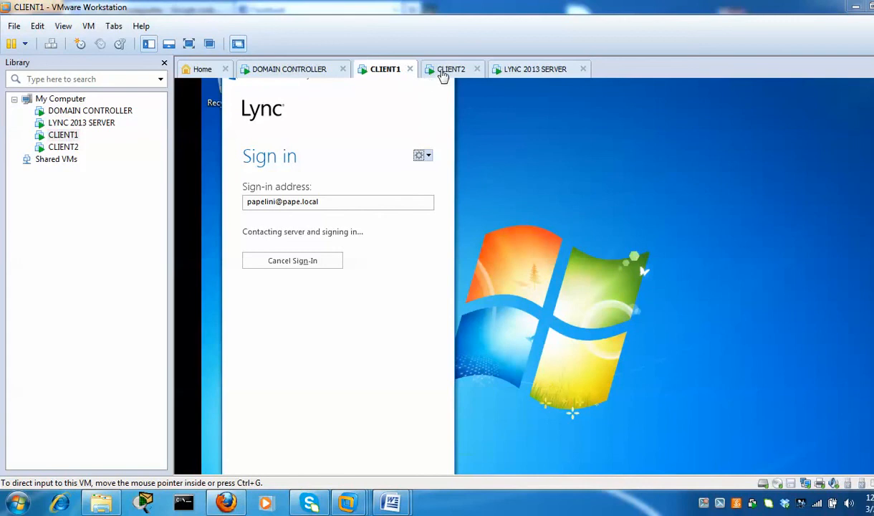
left_click(447, 70)
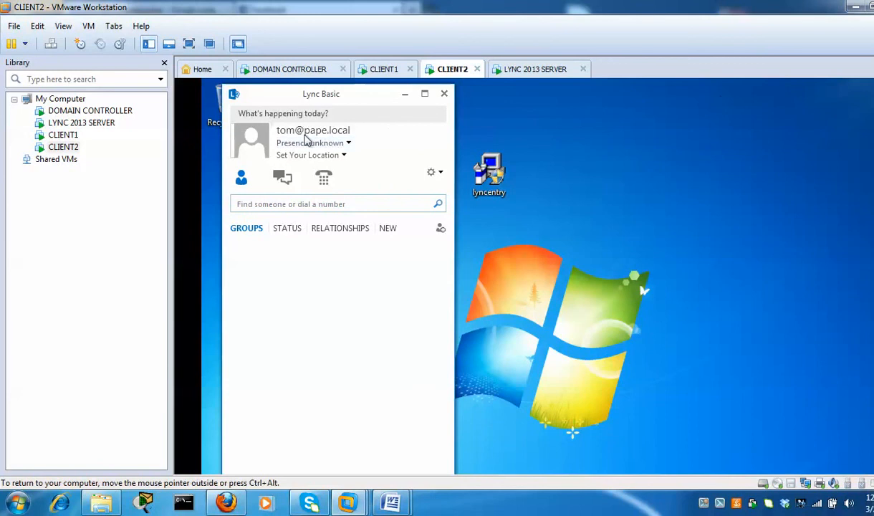
Cancel CLIENT1's stalled Lync sign-in and start it again
left_click(311, 206)
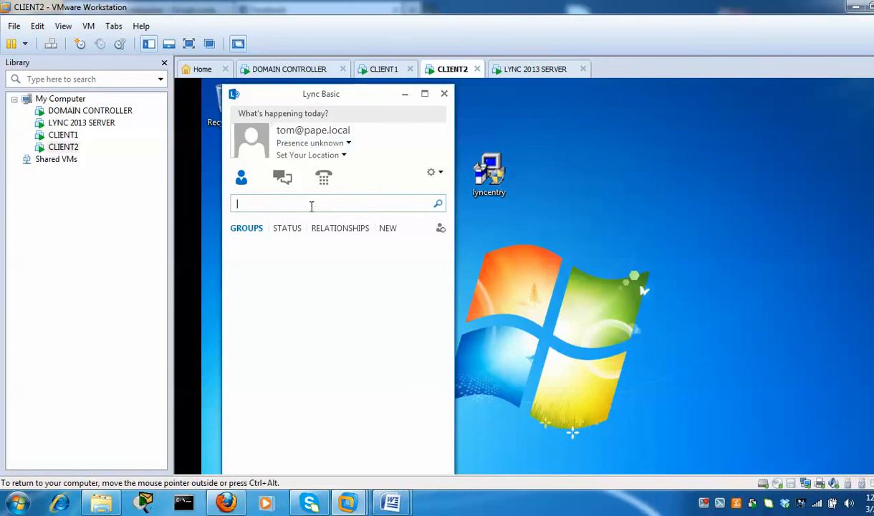
left_click(378, 71)
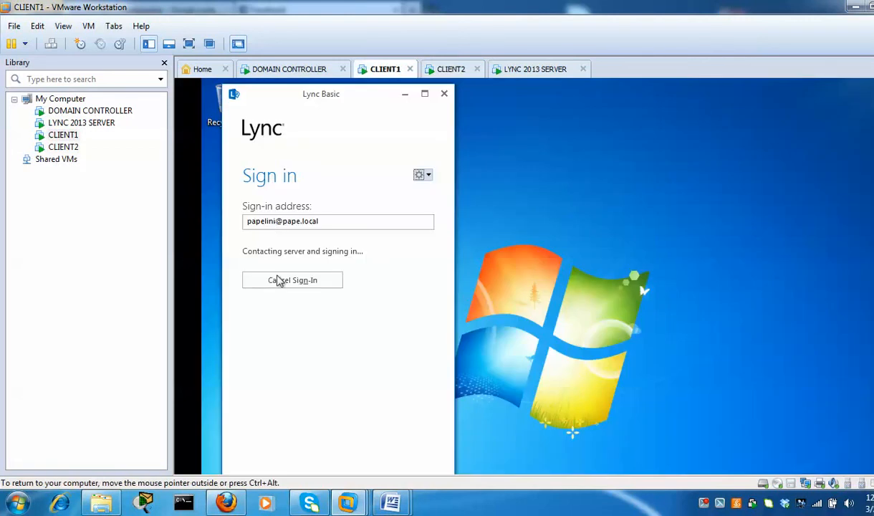
left_click(282, 286)
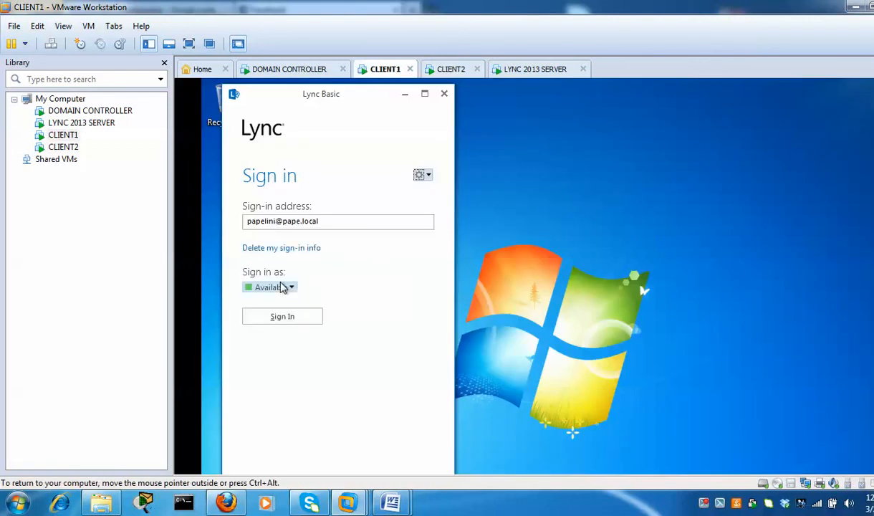
left_click(284, 317)
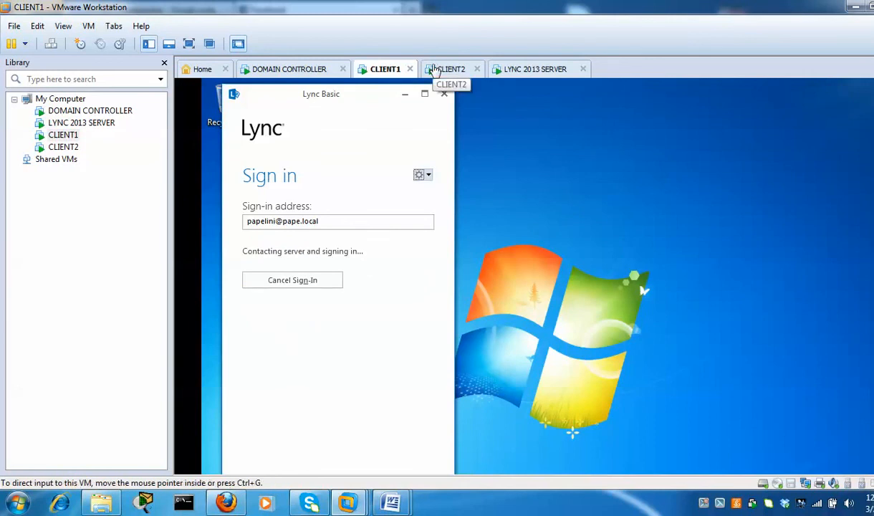
On CLIENT2, search Lync for the other user's sign-in address
left_click(441, 71)
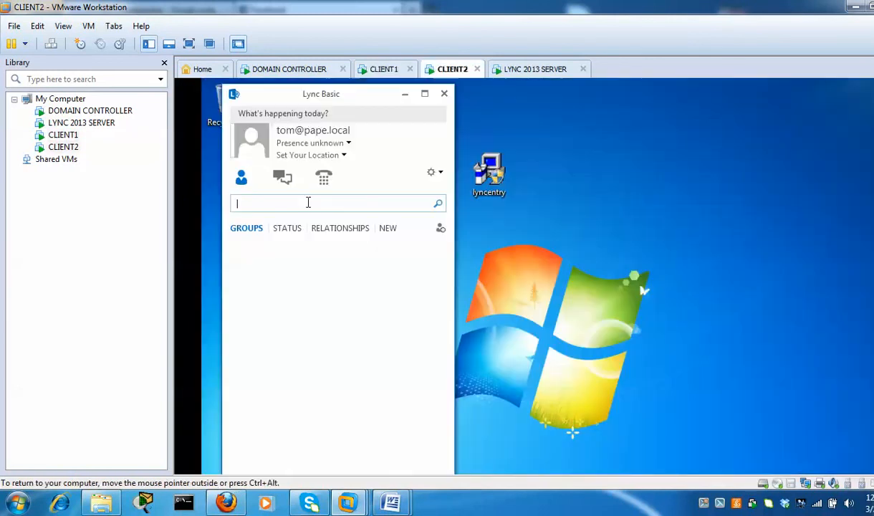
left_click(307, 203)
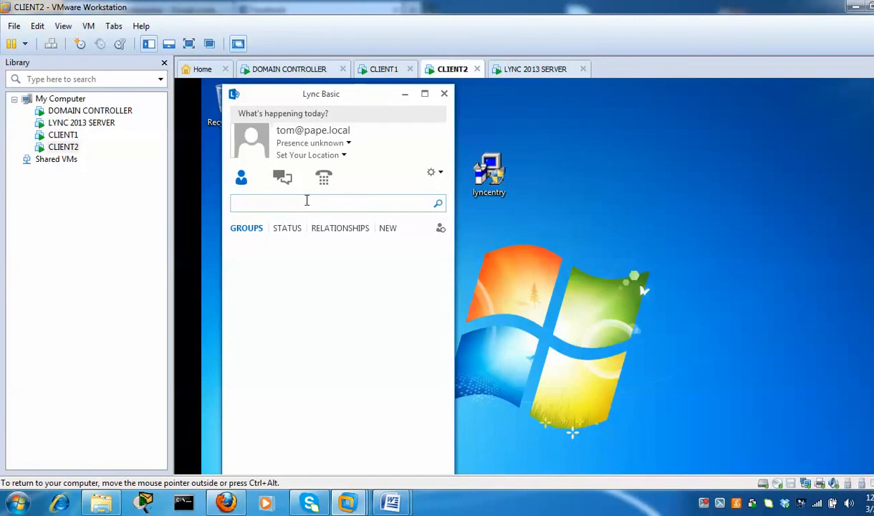
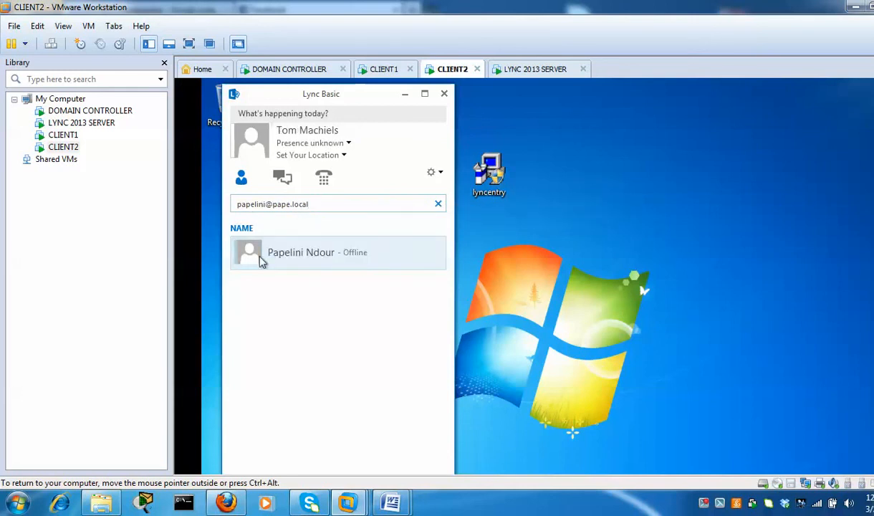
On CLIENT2, choose Send an IM from the found contact's right-click menu
mouse_move(256, 260)
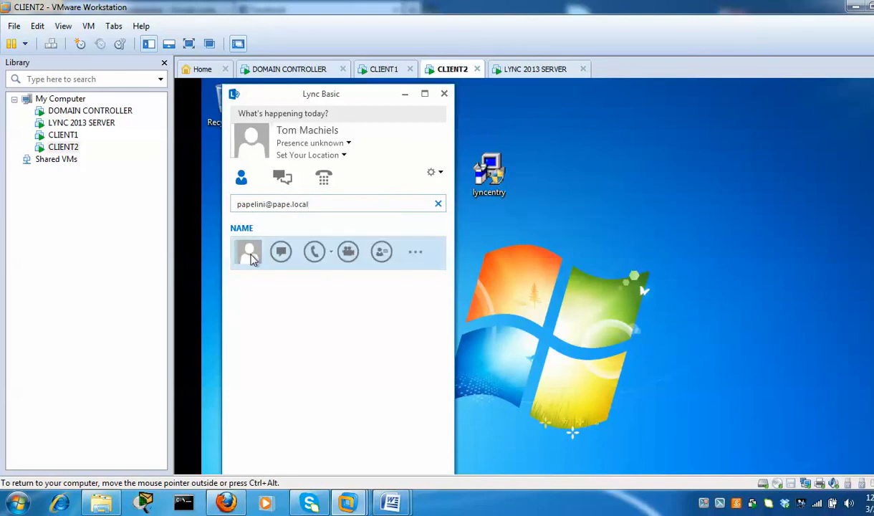
right_click(251, 257)
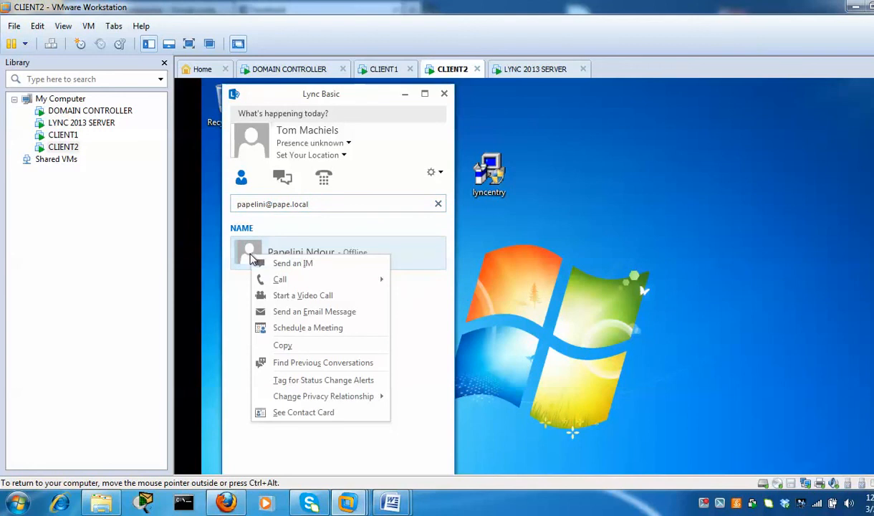
left_click(300, 269)
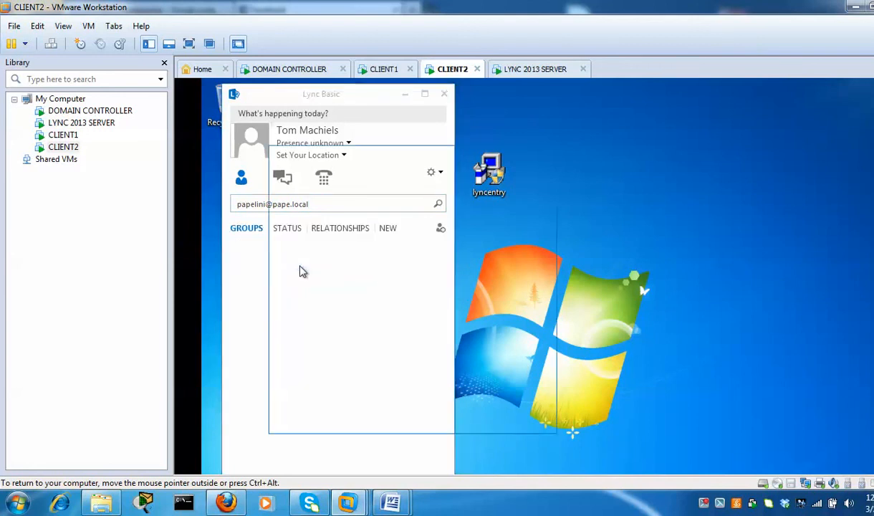
On CLIENT1, search Lync for CLIENT2's user by sign-in address
left_click(384, 71)
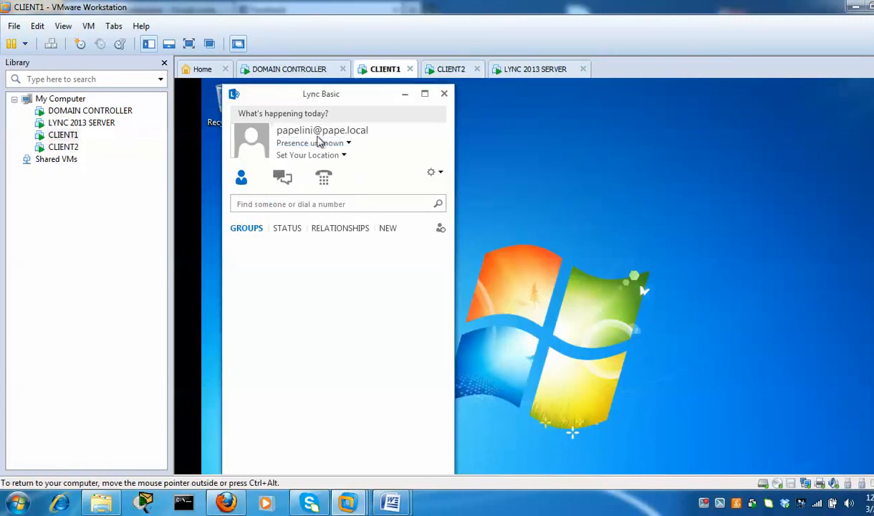
left_click(350, 204)
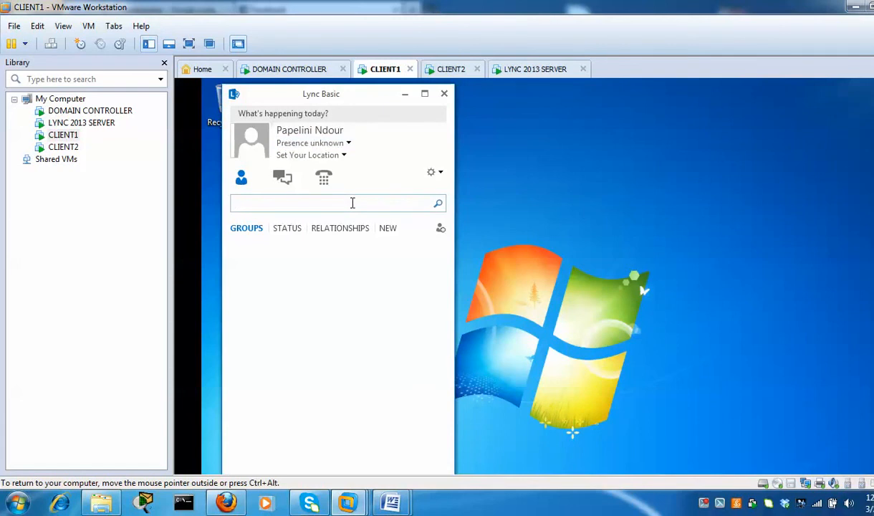
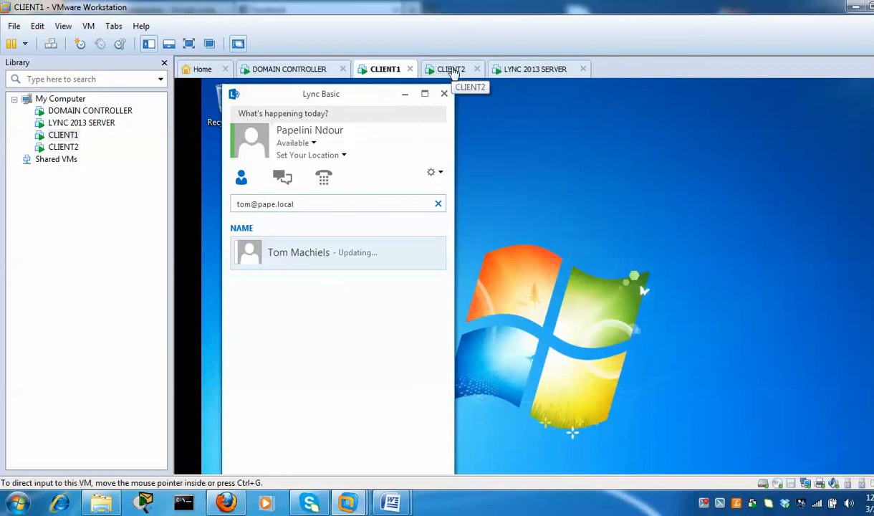
On CLIENT2, move the conversation window aside and send a 'Hey' greeting to the other user
left_click(450, 69)
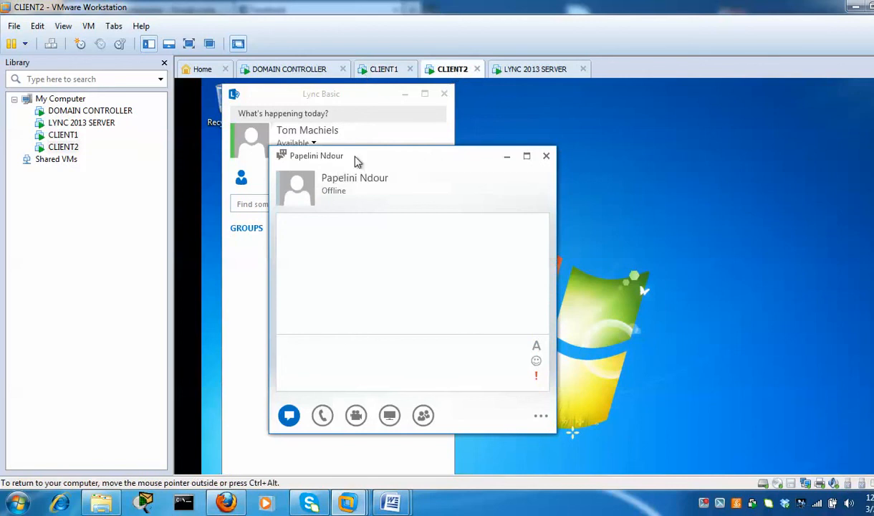
left_click_drag(356, 161, 588, 115)
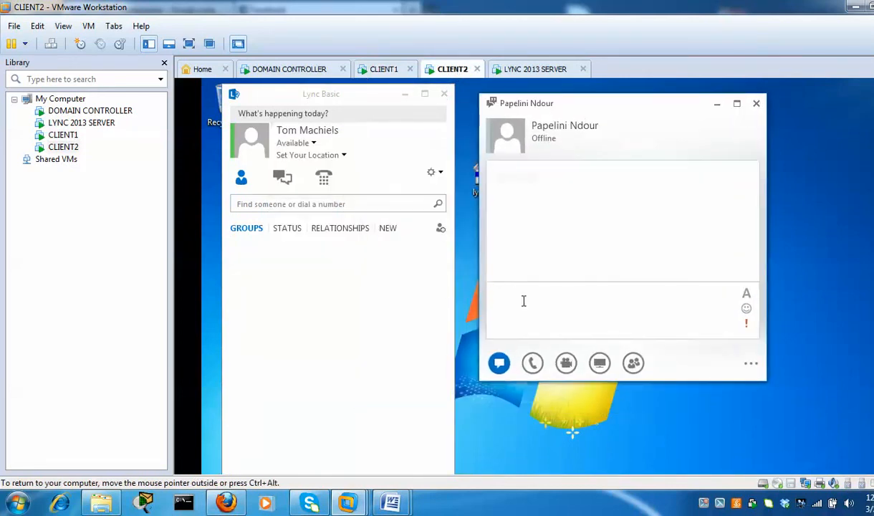
type("Hey papelini")
key("Return")
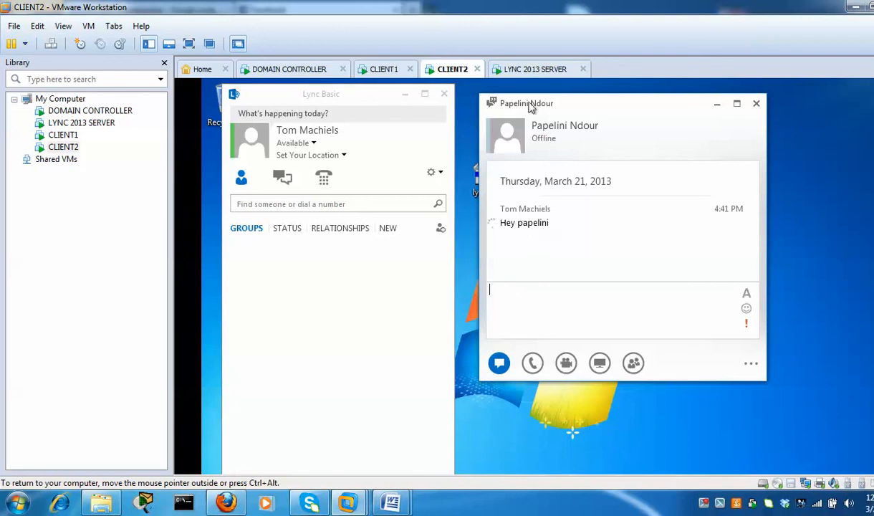
left_click(384, 70)
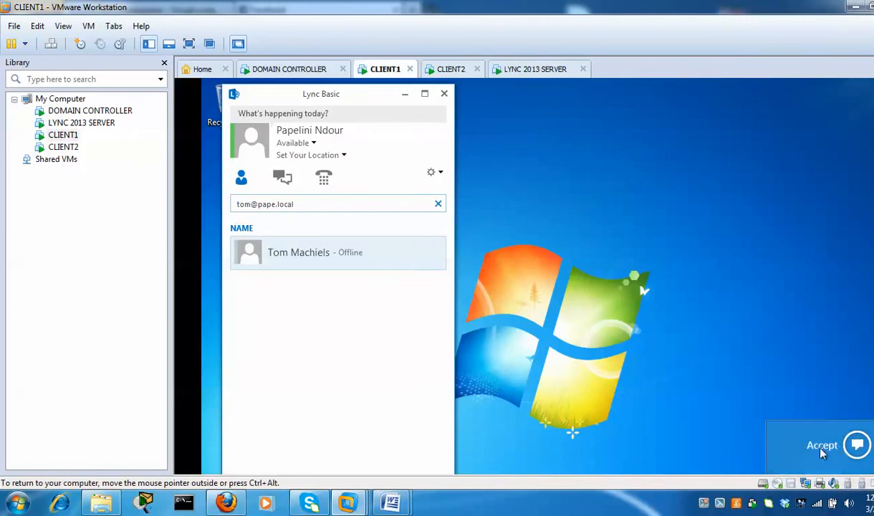
Accept the incoming IM on CLIENT1 and reply 'Hey man how are you'
left_click(821, 446)
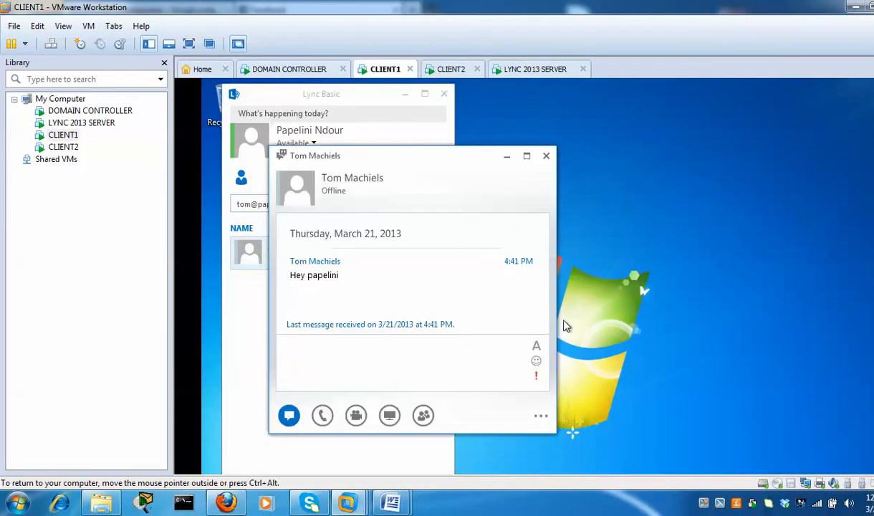
left_click_drag(392, 159, 545, 114)
left_click(474, 312)
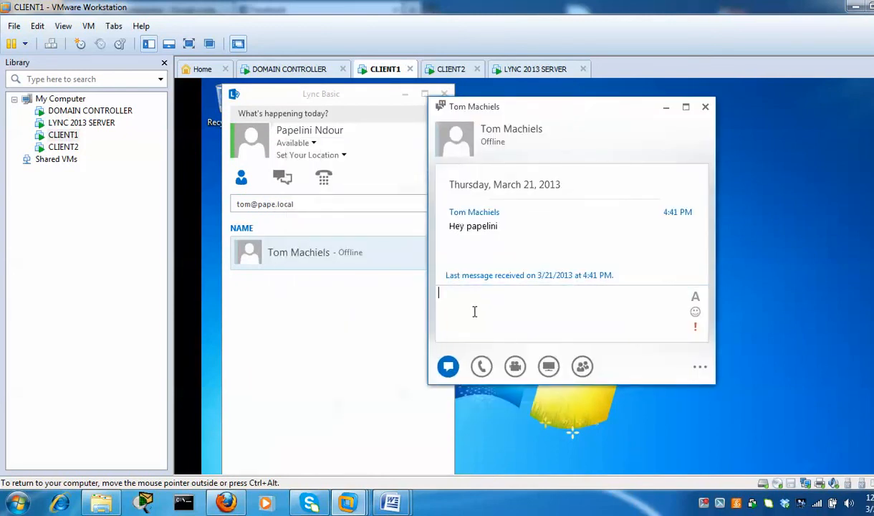
type("Hey man how are yo")
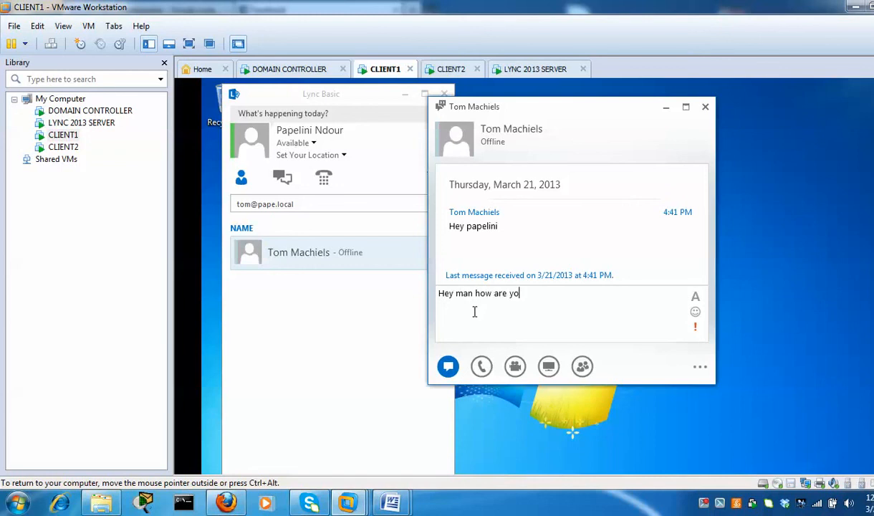
type("u")
key("Return")
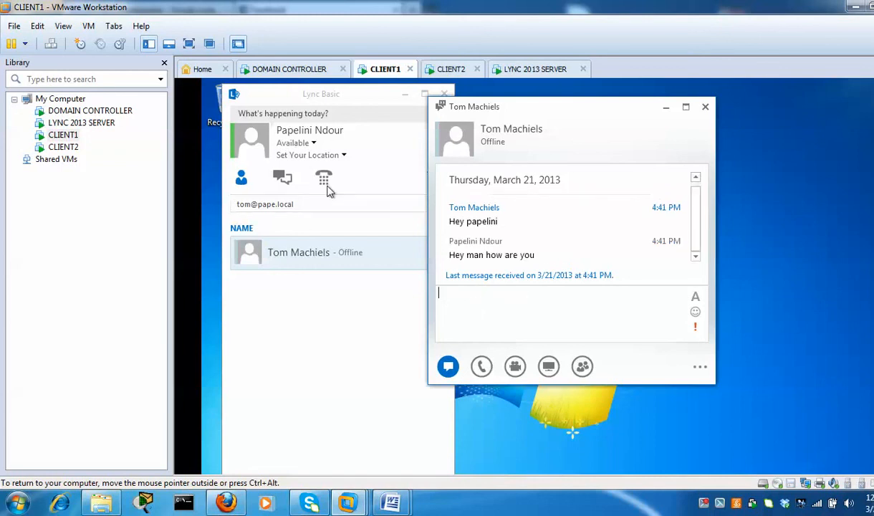
From CLIENT2, send back 'are you in the office?' and return to CLIENT1
left_click(451, 72)
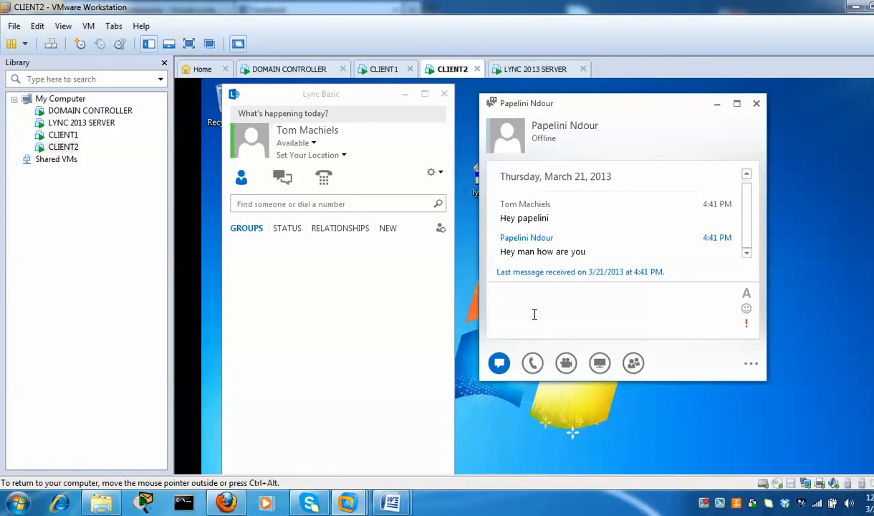
type("are you int he")
key("BackSpace")
key("BackSpace")
key("BackSpace")
key("BackSpace")
key("BackSpace")
type("the office?")
key("Return")
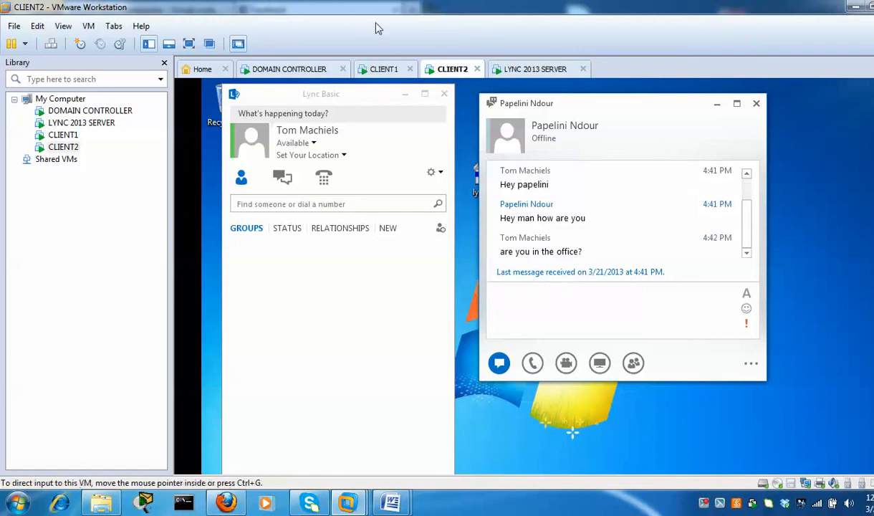
left_click(383, 69)
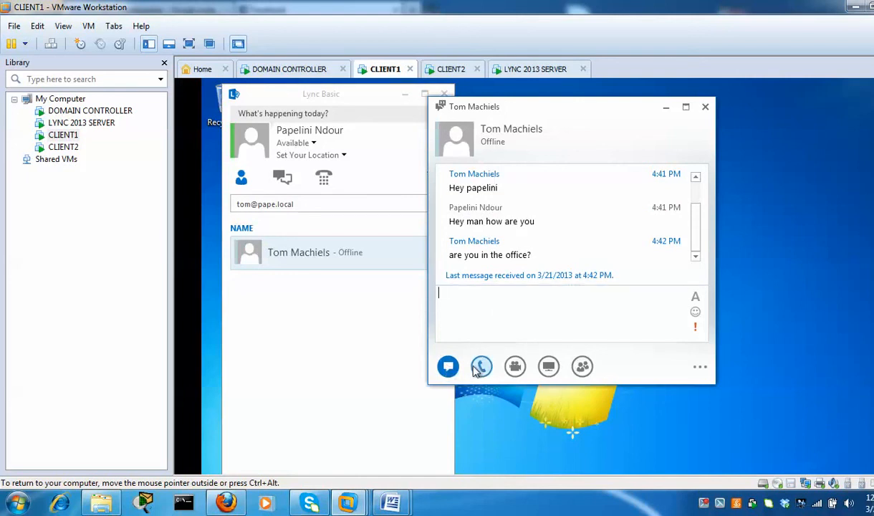
Preview the Call, Video and Present options in CLIENT1's Lync conversation window
mouse_move(482, 368)
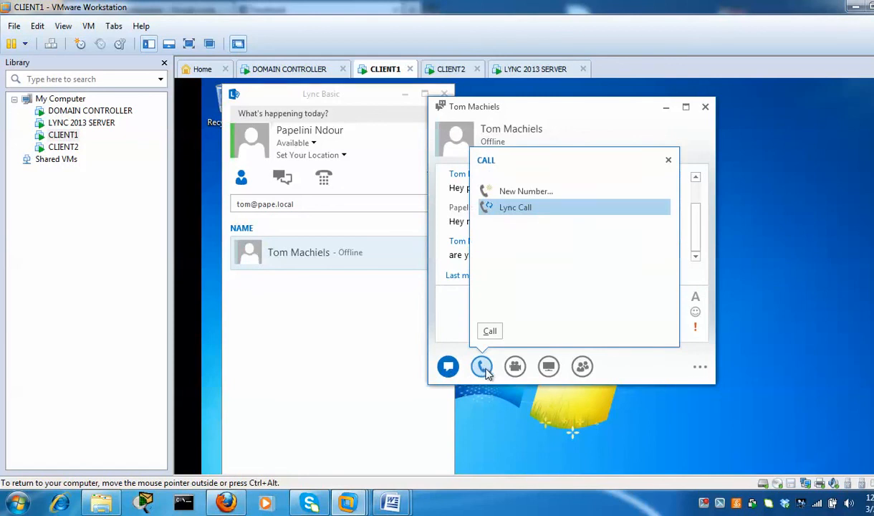
mouse_move(511, 367)
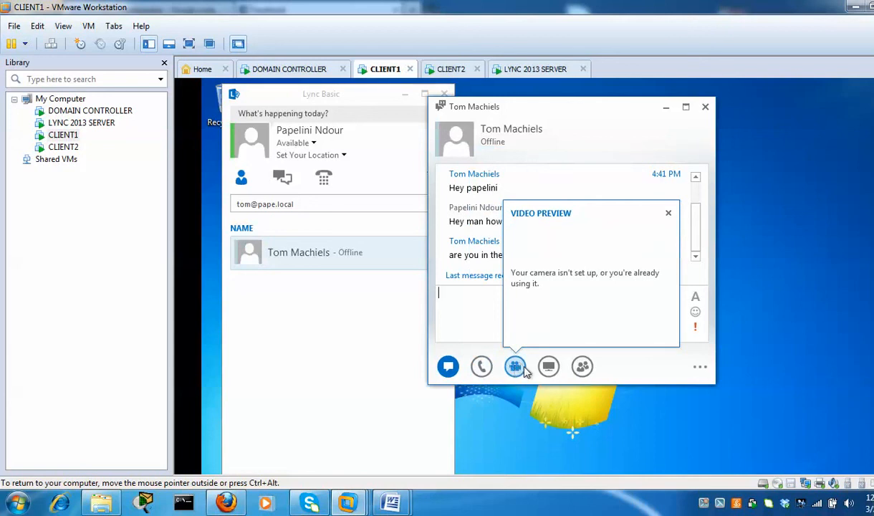
mouse_move(551, 370)
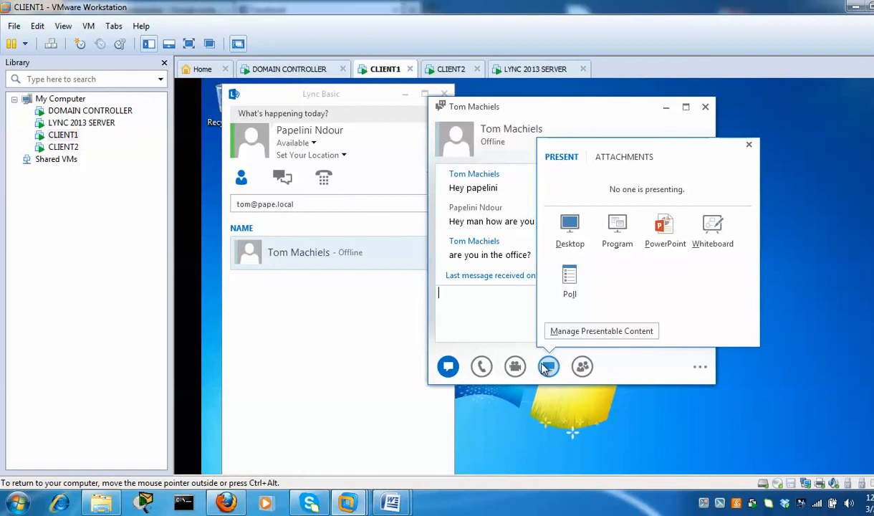
Present CLIENT1's Desktop, ticking Don't show this again on the sharing warning
mouse_move(582, 367)
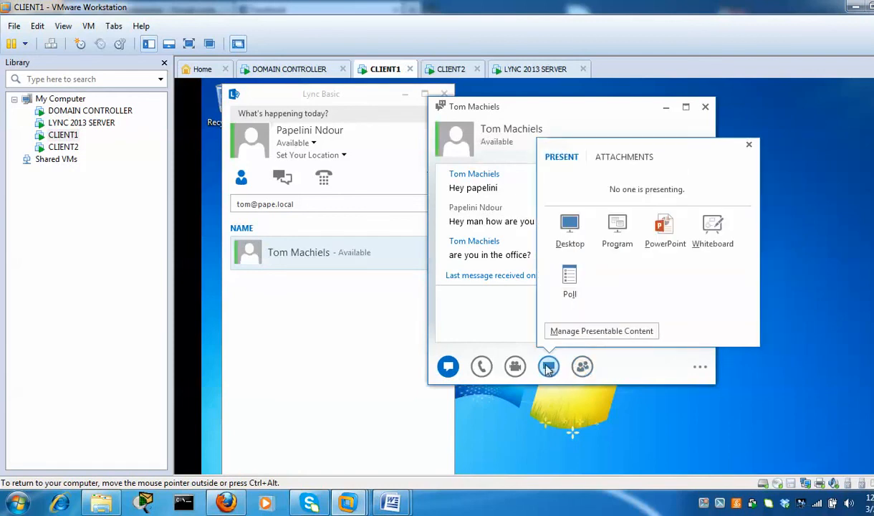
left_click(568, 229)
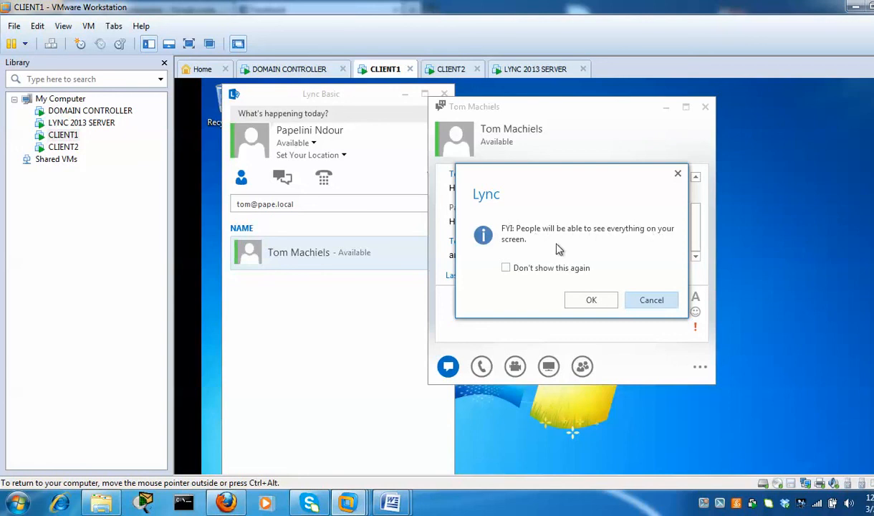
left_click(543, 270)
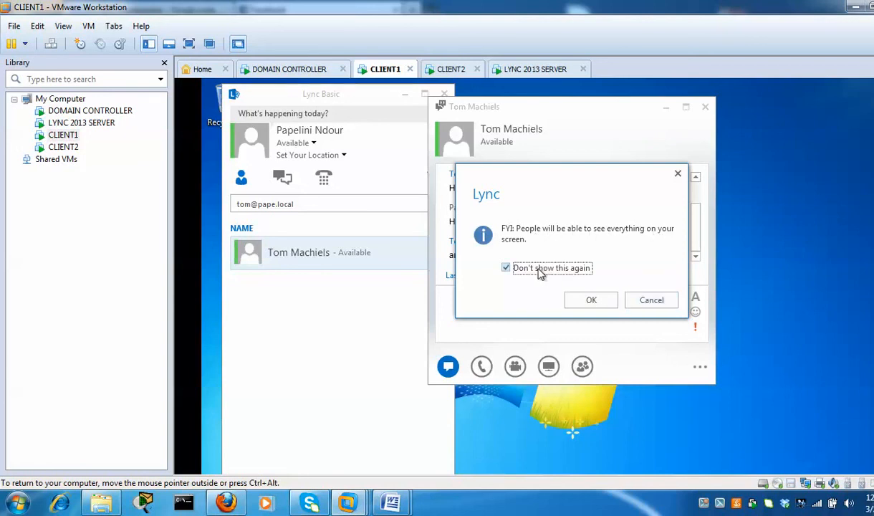
left_click(592, 301)
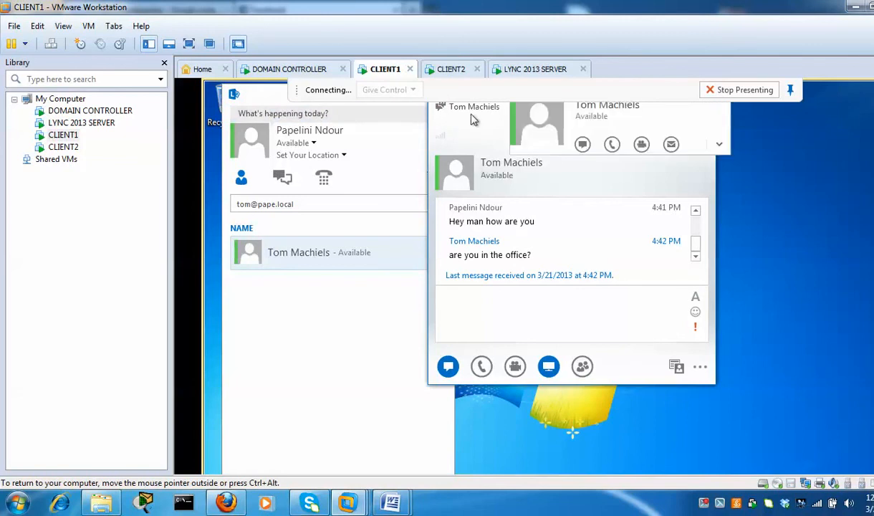
Glance at CLIENT2, then return to CLIENT1's Lync chat message box
left_click(449, 69)
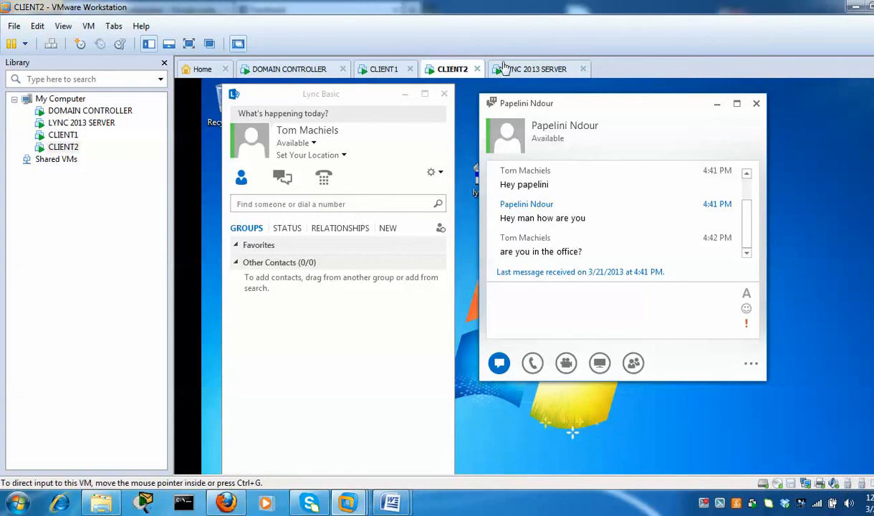
left_click(384, 68)
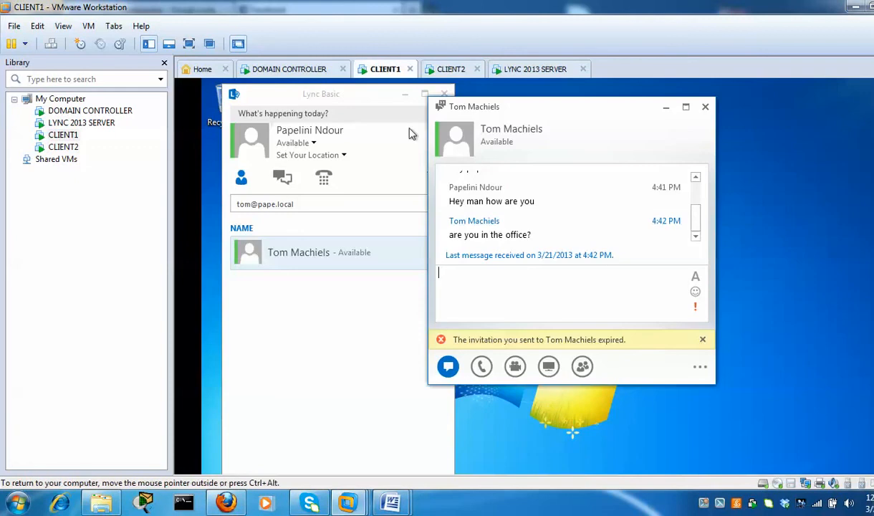
left_click(530, 274)
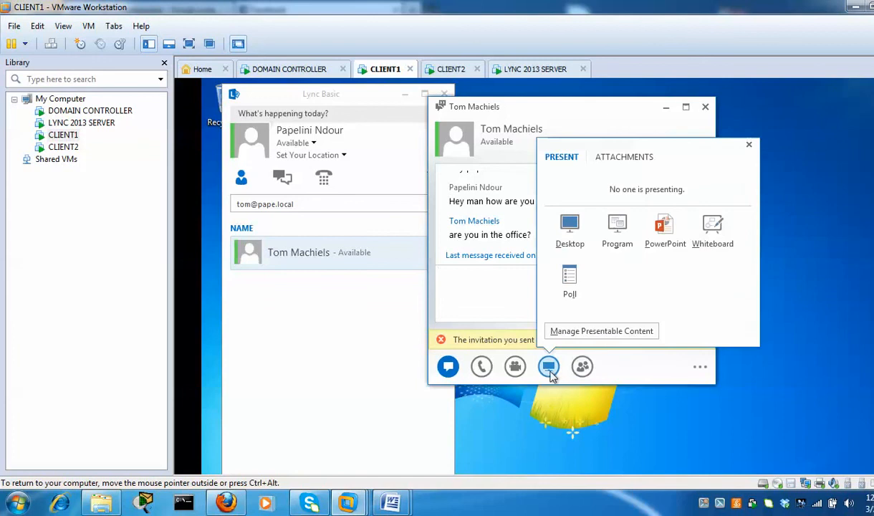
Try presenting CLIENT1's desktop, check CLIENT2, and return to CLIENT1 showing the invitation failed
left_click(569, 229)
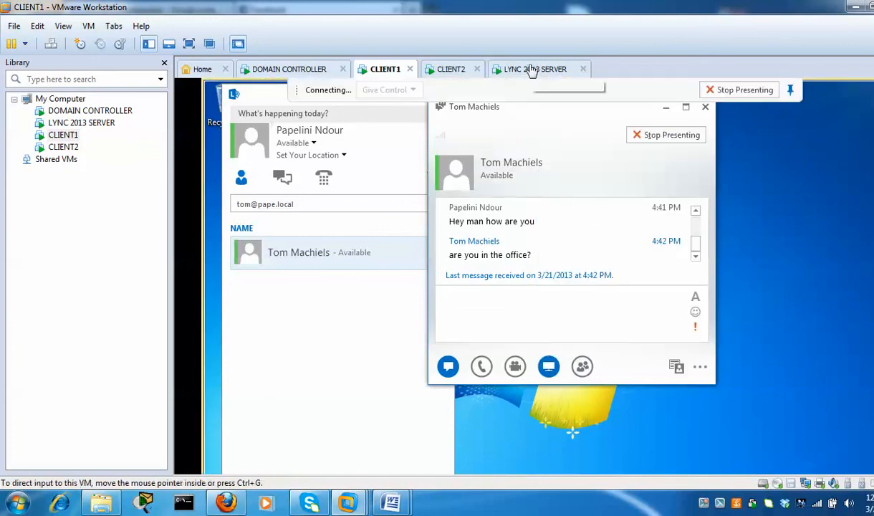
left_click(450, 69)
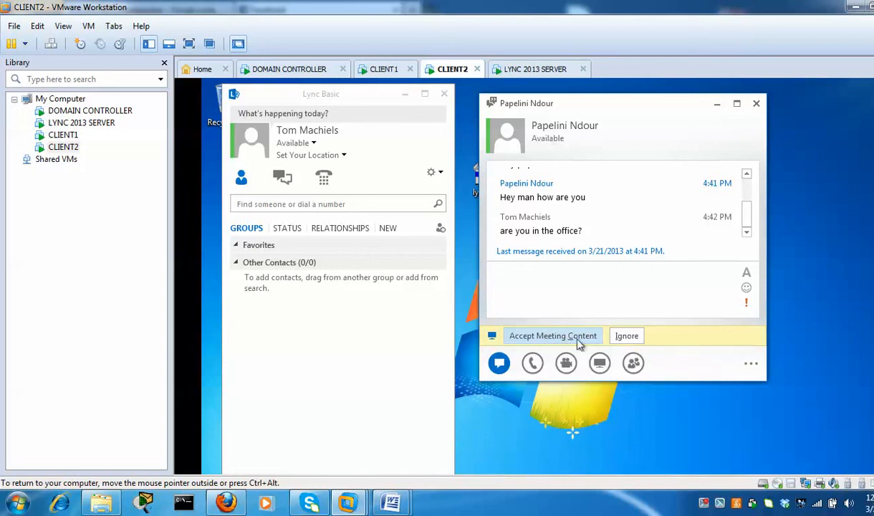
left_click(379, 70)
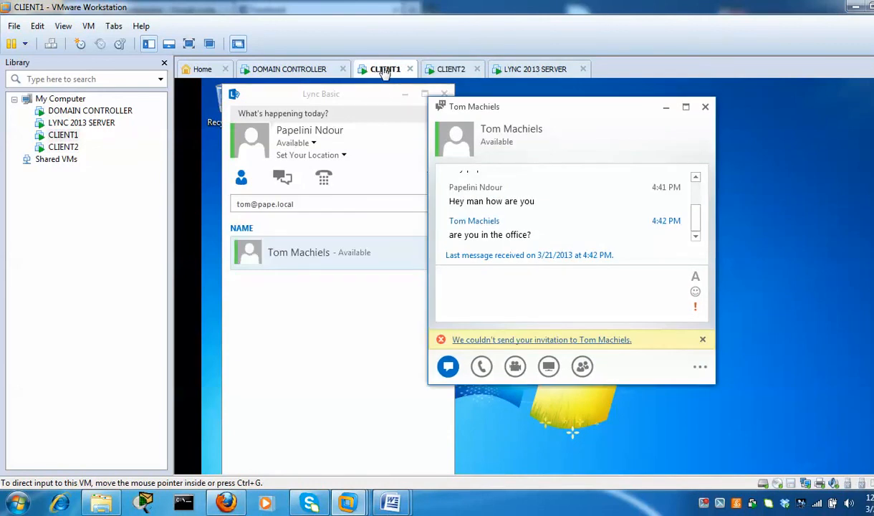
On CLIENT2, expand the contact's card to full details, then close it
left_click(451, 70)
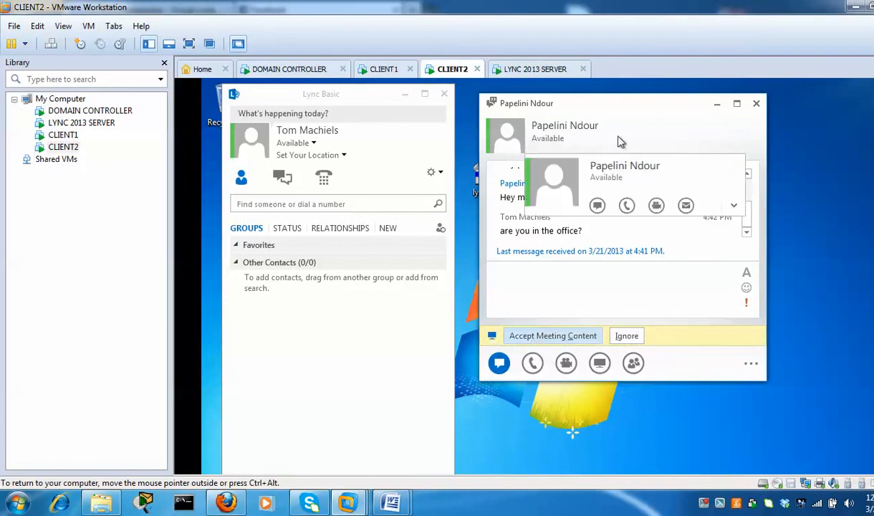
mouse_move(507, 138)
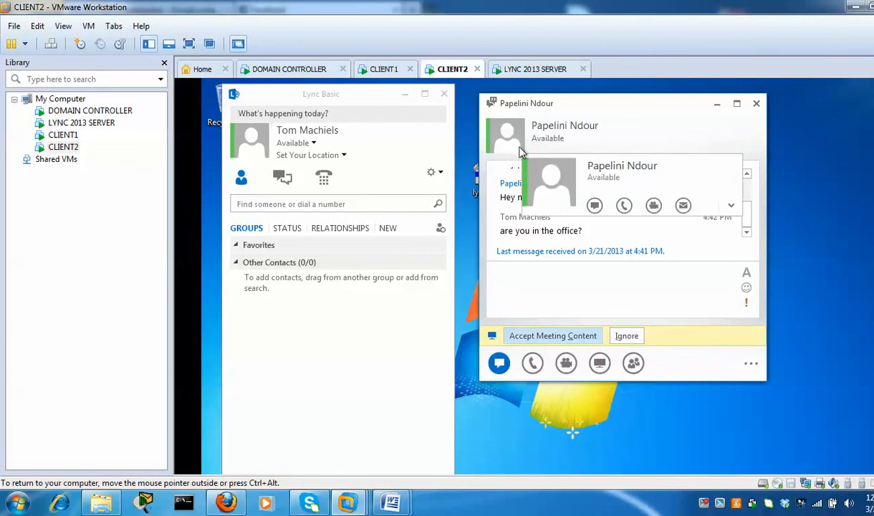
left_click(730, 205)
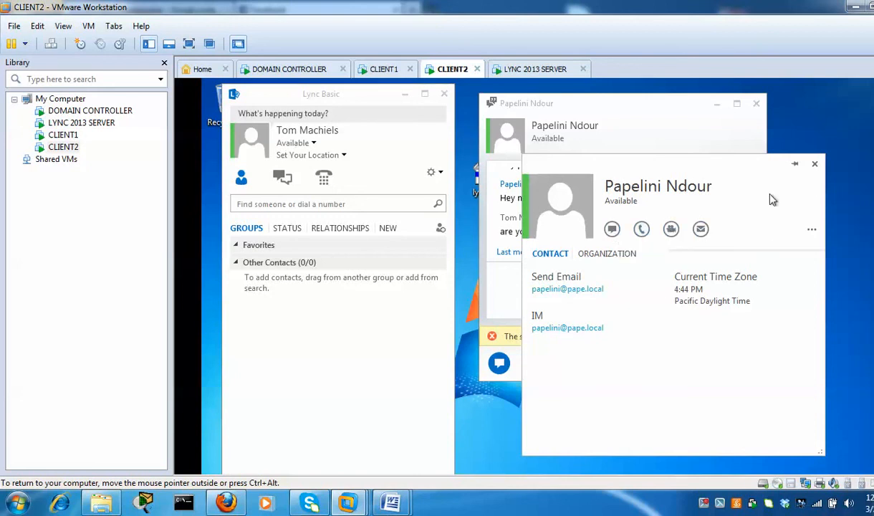
left_click(814, 165)
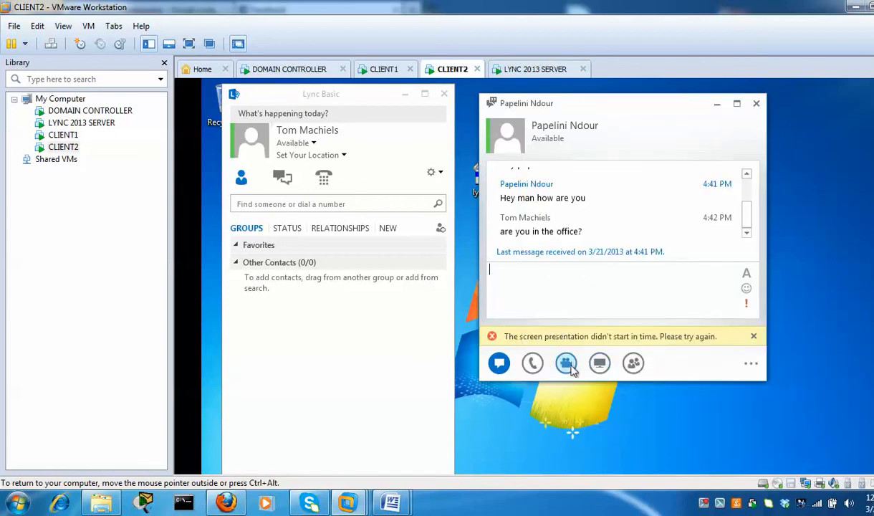
mouse_move(567, 367)
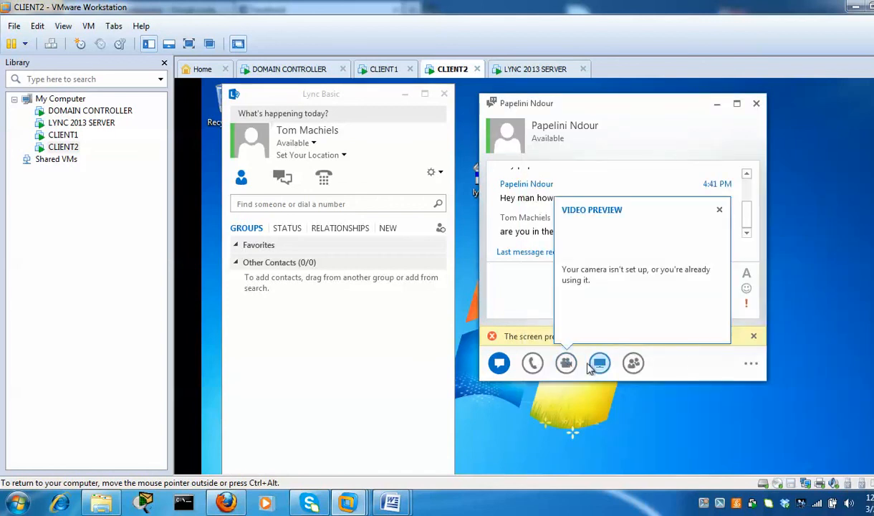
Present CLIENT2's desktop in the Lync conversation, confirming everyone may see it
mouse_move(600, 367)
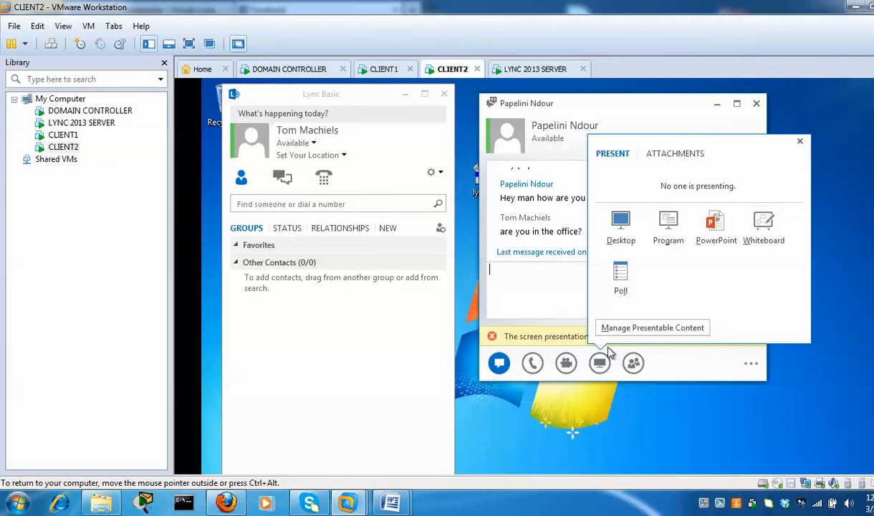
left_click(621, 226)
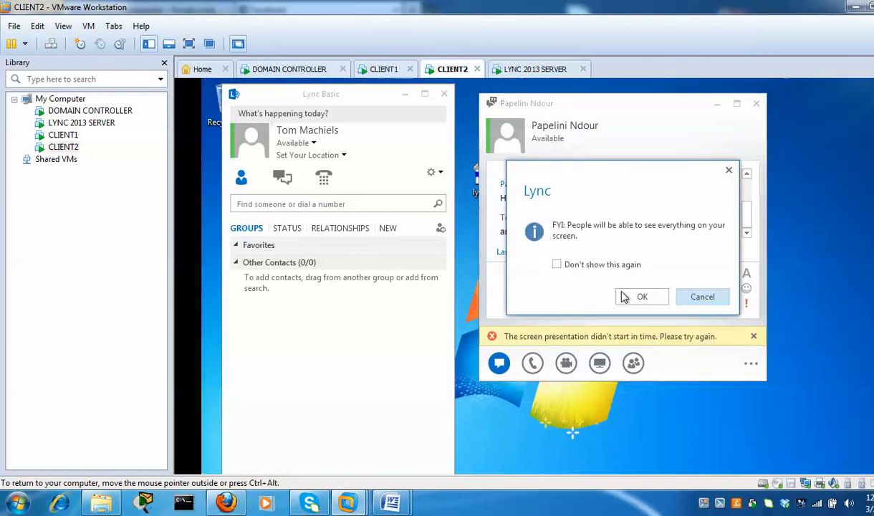
left_click(638, 296)
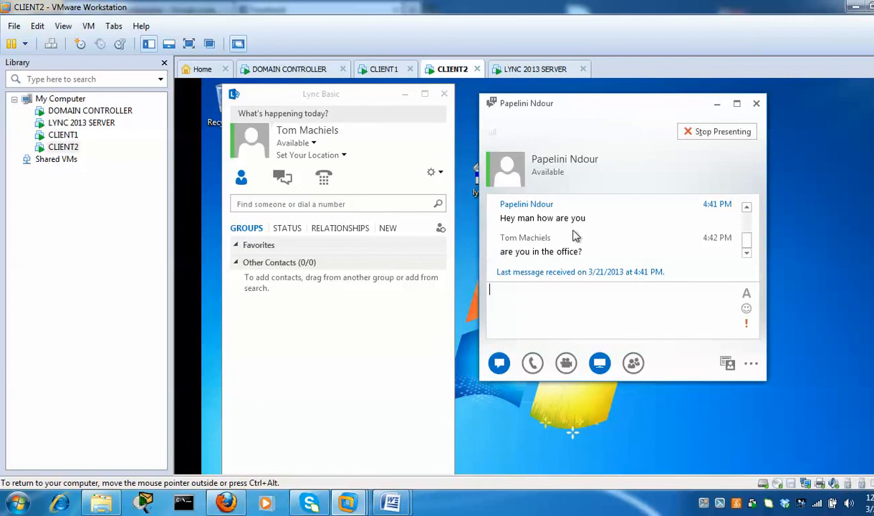
Accept the meeting content on CLIENT1, then go back to CLIENT2
left_click(385, 68)
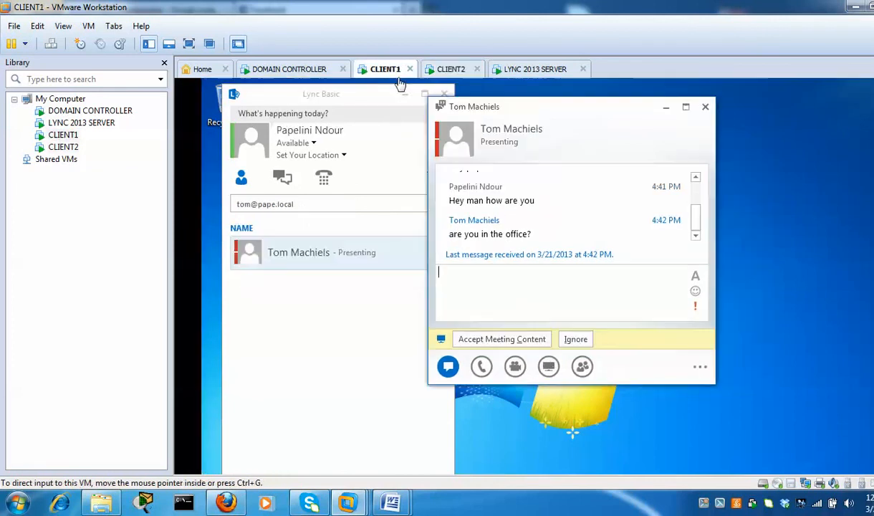
left_click(498, 346)
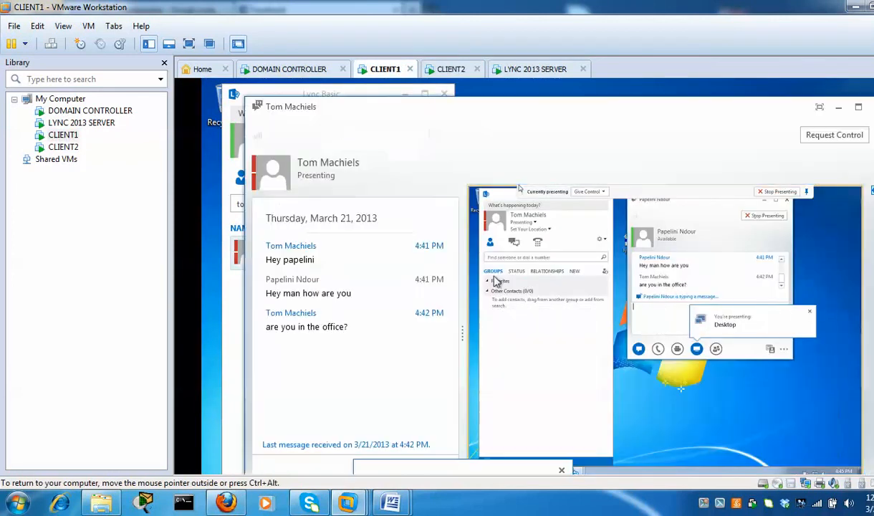
mouse_move(337, 170)
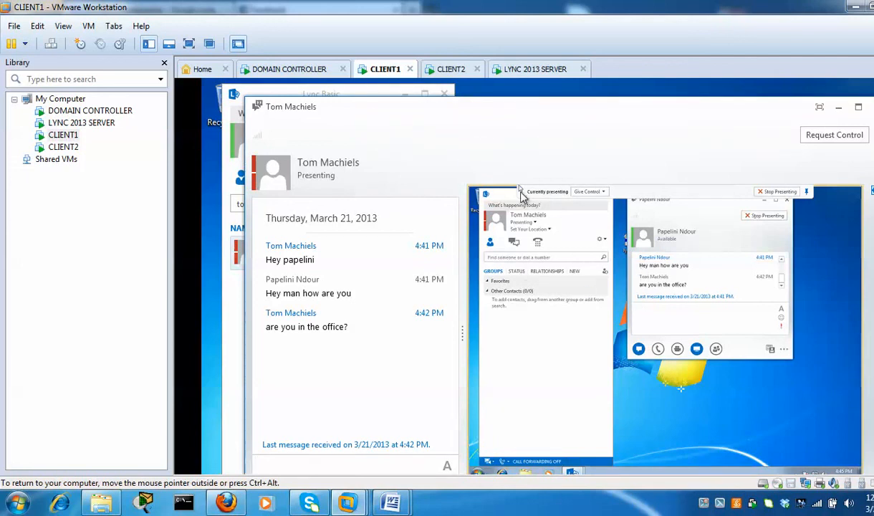
left_click(450, 70)
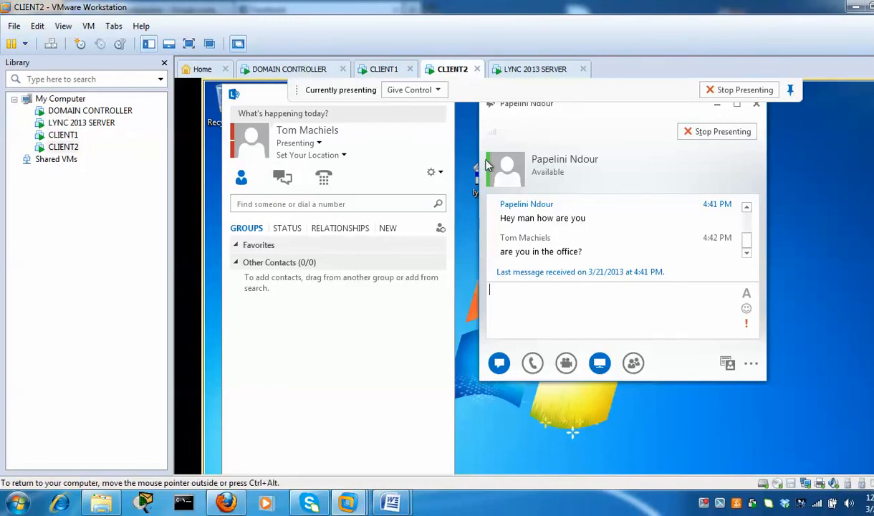
Give the other attendee control of CLIENT2's shared desktop, then view it from CLIENT1
left_click(419, 93)
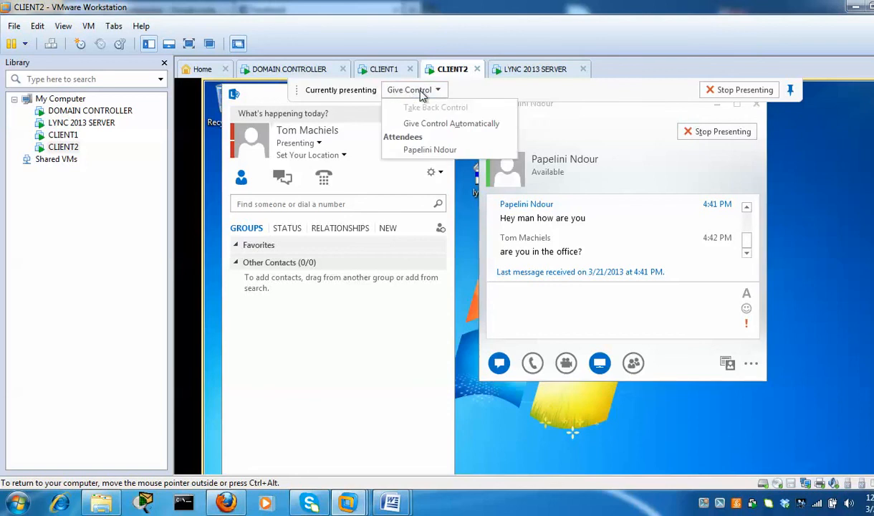
left_click(419, 152)
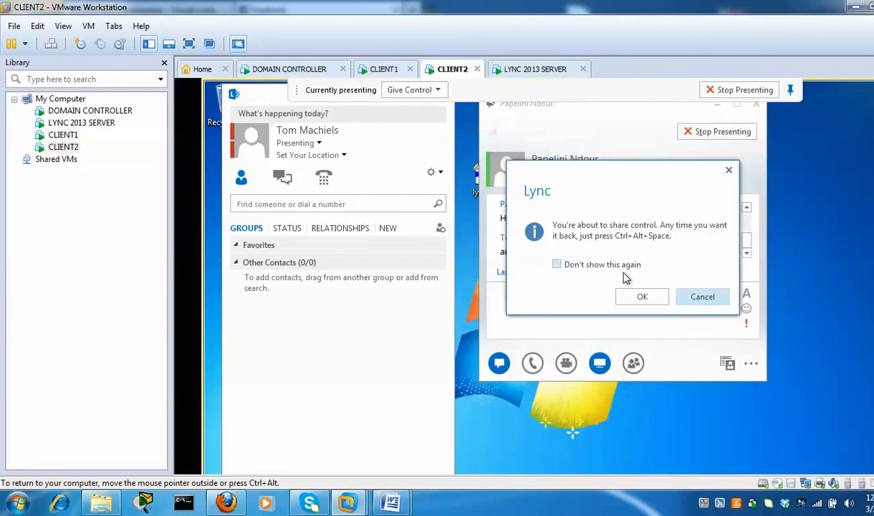
left_click(641, 298)
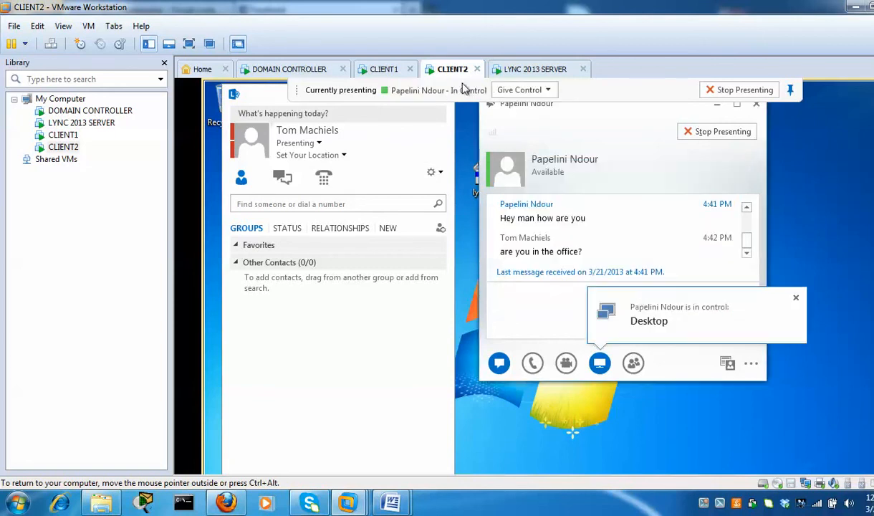
left_click(384, 69)
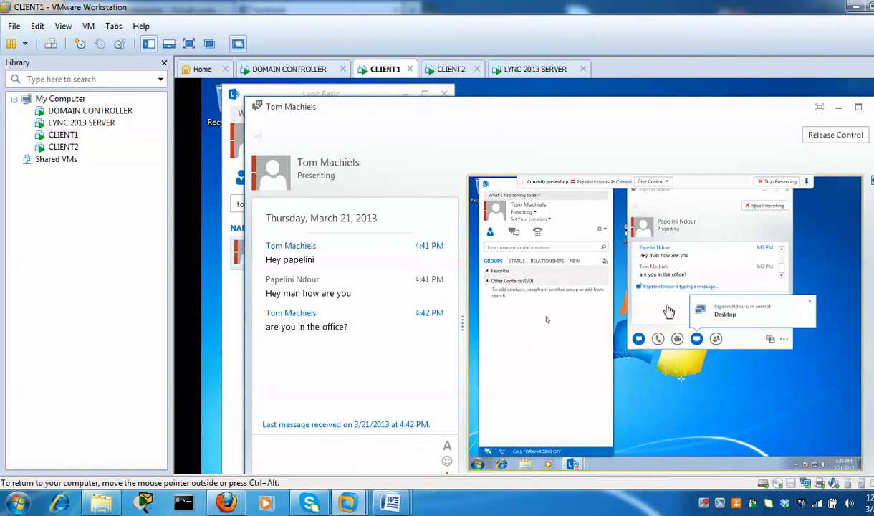
Send the chat message 'hey' through the remotely controlled desktop
left_click(665, 313)
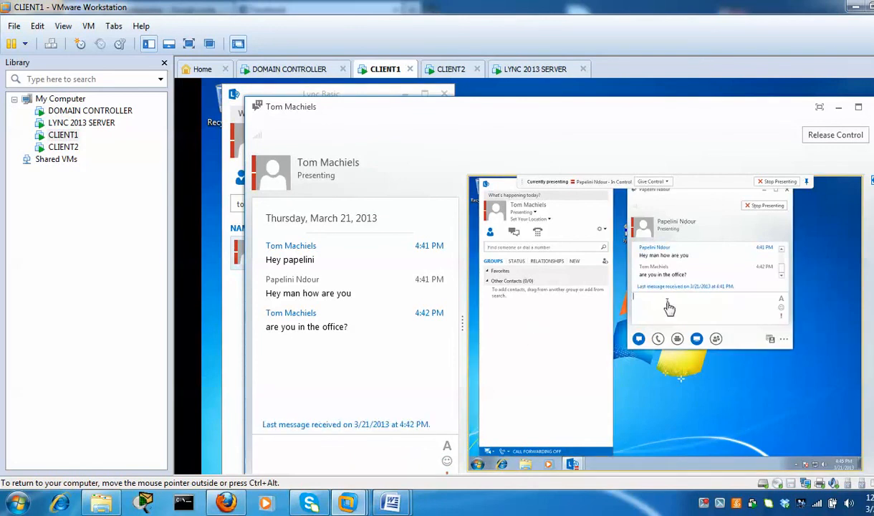
type("hey")
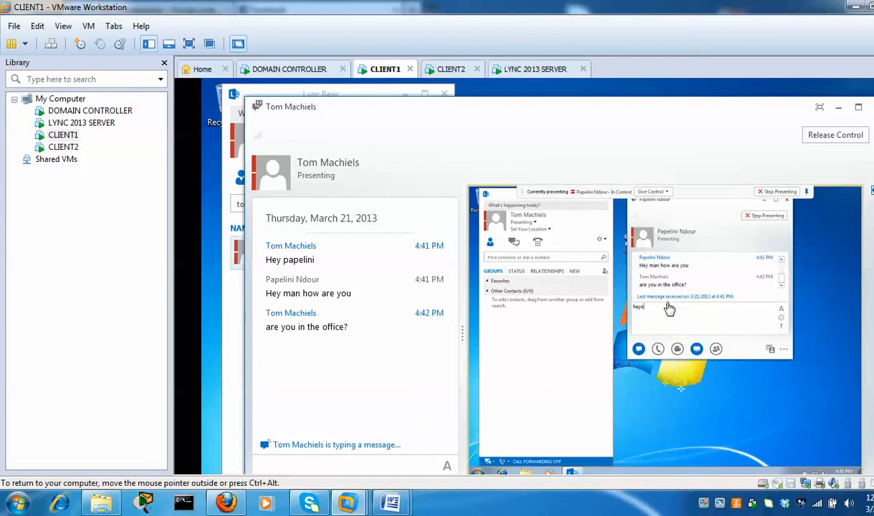
key("BackSpace")
key("BackSpace")
key("BackSpace")
key("BackSpace")
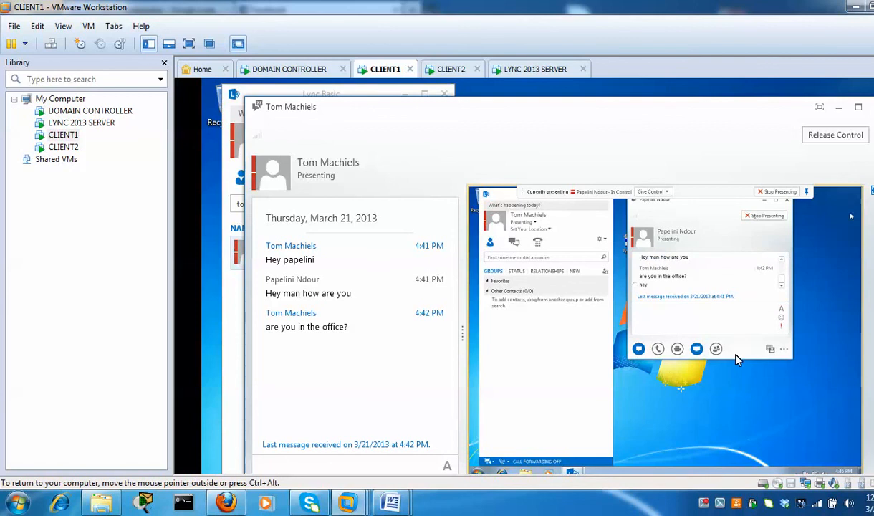
Open Control Panel's System and Security on the remote desktop, then close it
left_click(477, 472)
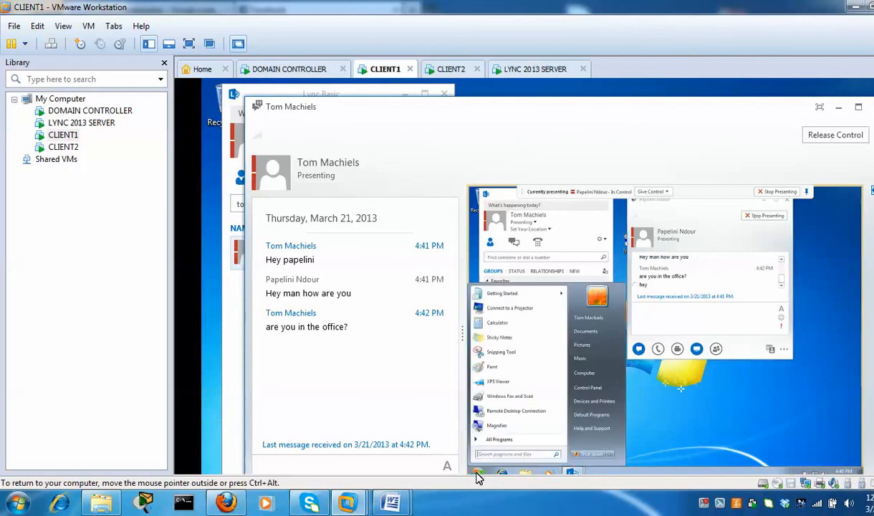
left_click(589, 391)
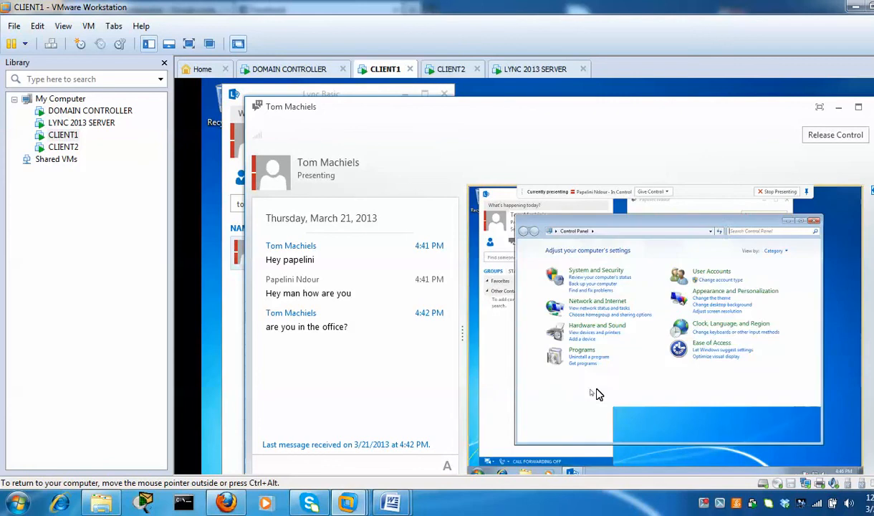
left_click(607, 277)
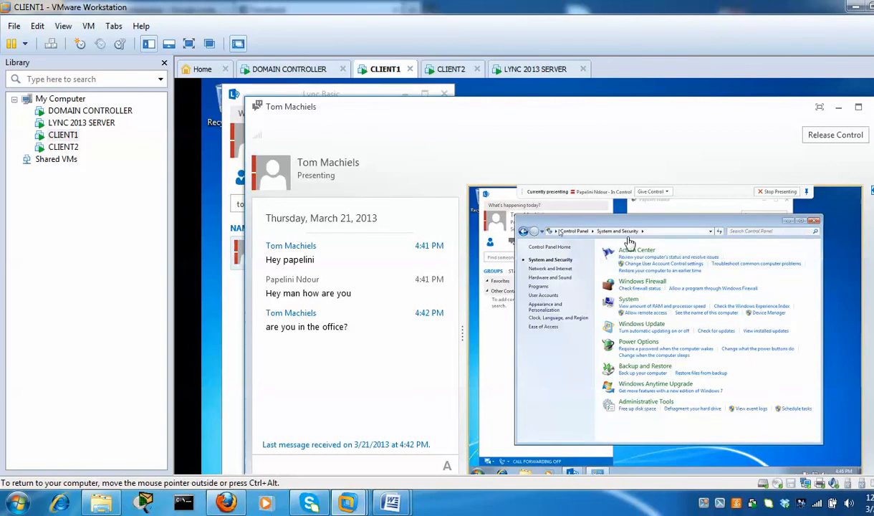
left_click(813, 220)
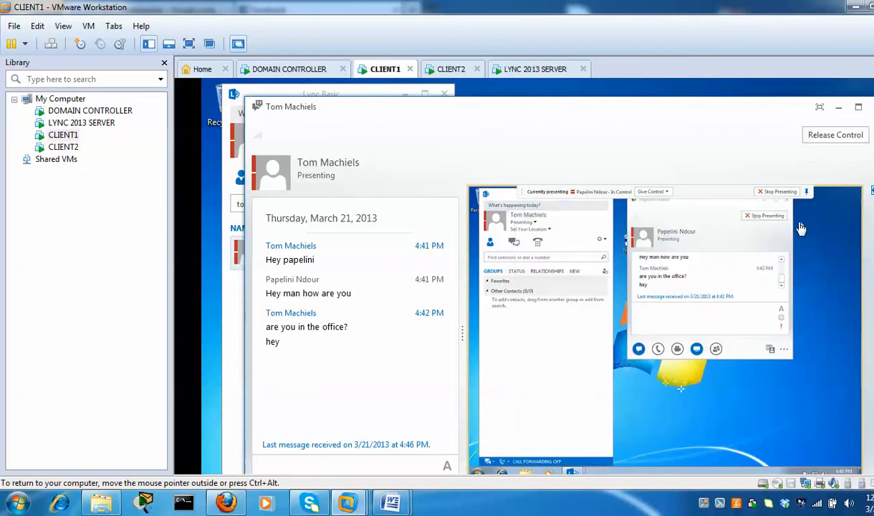